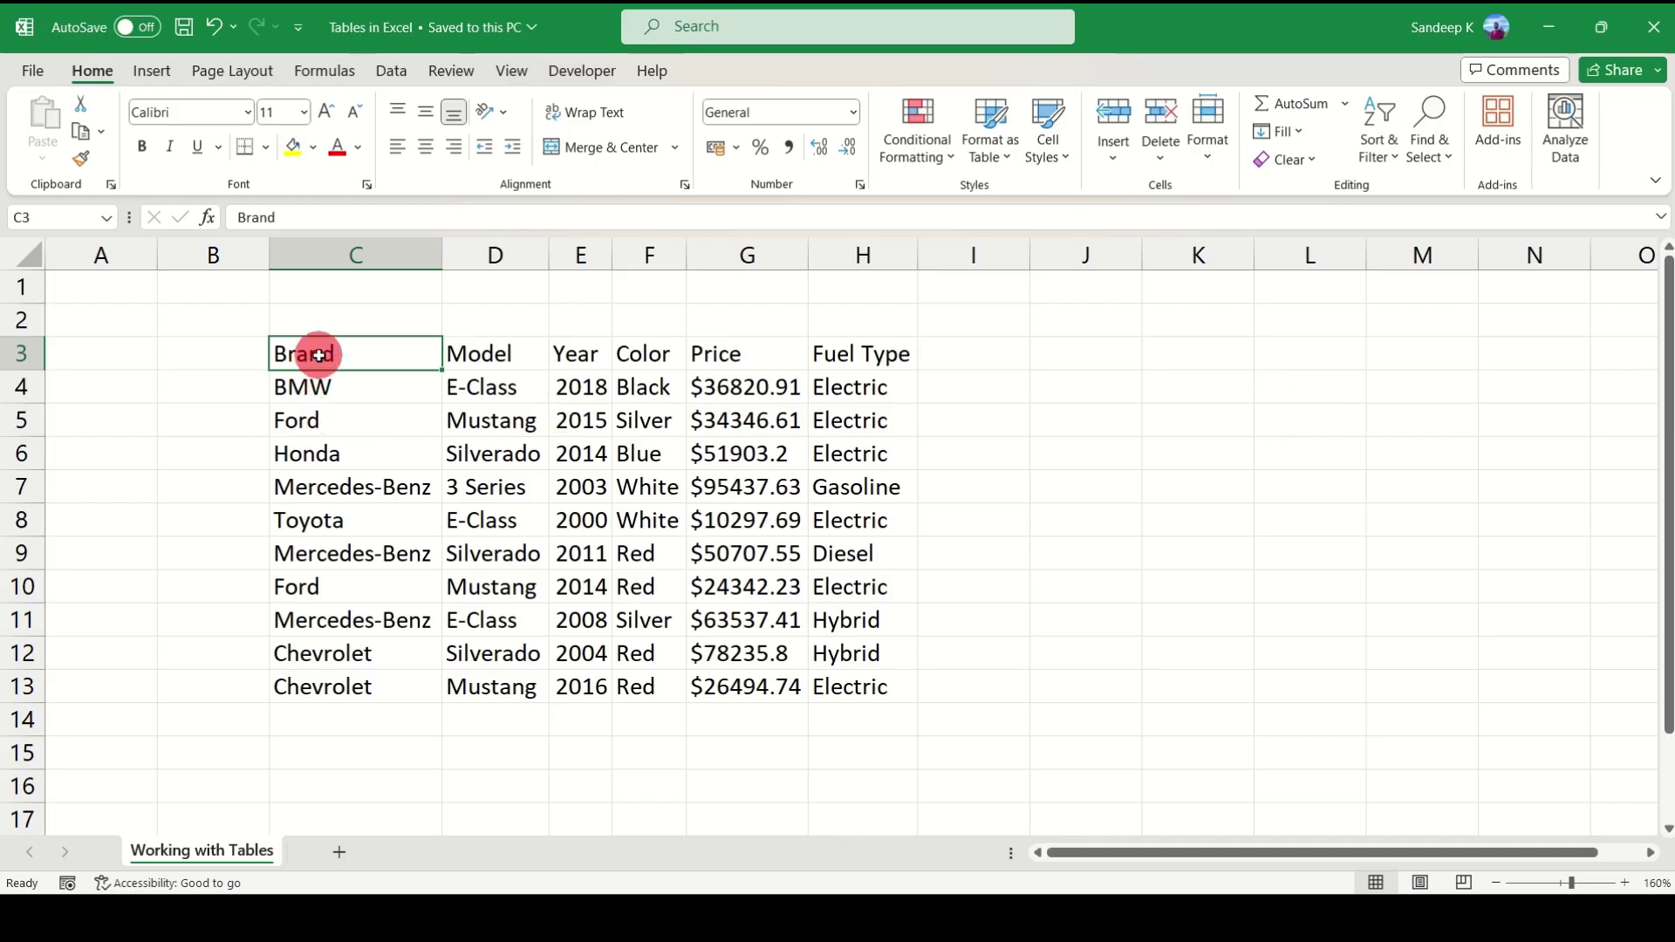
Select a cell in the car data and open Create Table for $C$3:$H$13 with headers.
{"action": "left_click", "coordinate": [480, 352]}
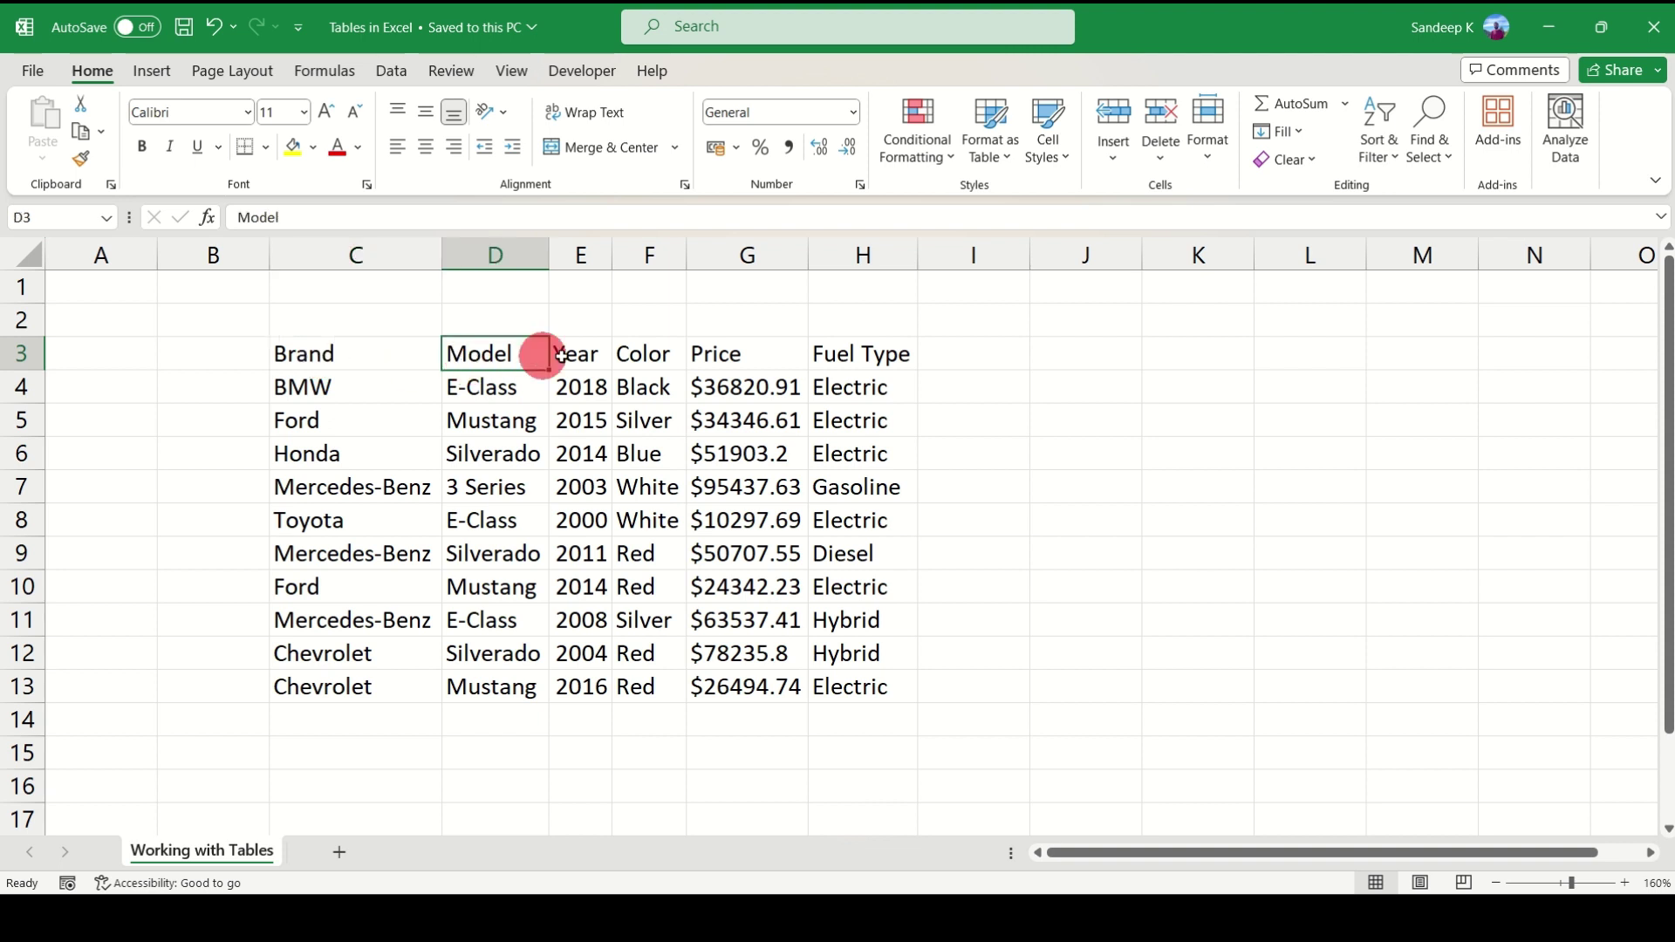
{"action": "left_click", "coordinate": [581, 356]}
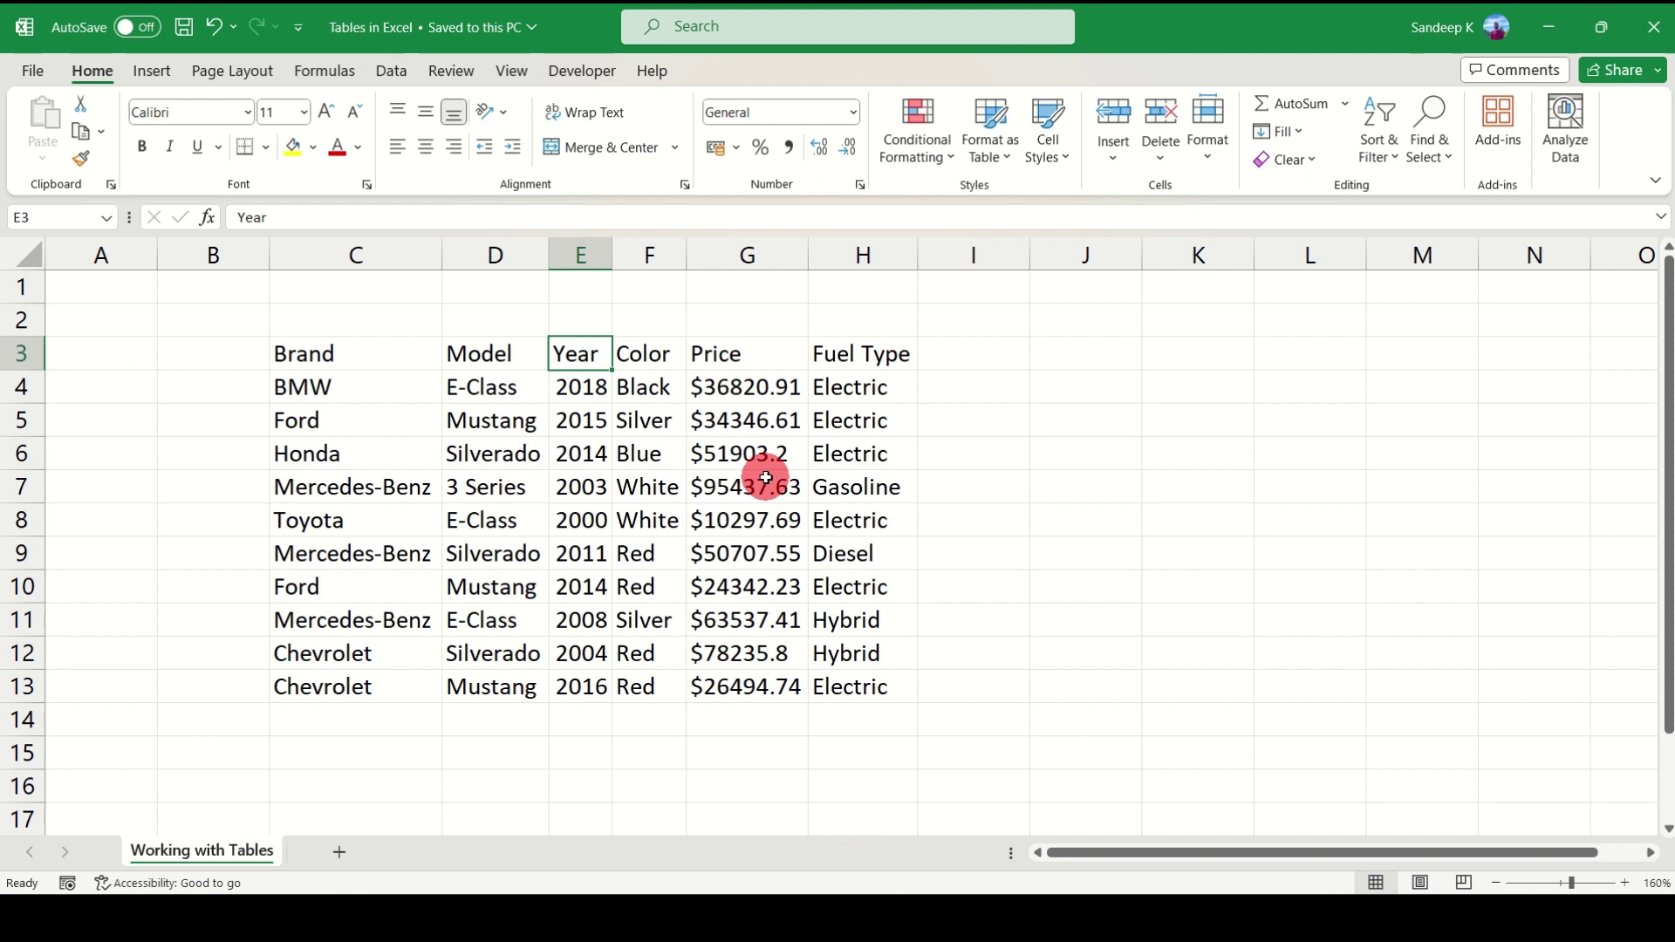
{"action": "left_click_drag", "start_coordinate": [358, 363], "coordinate": [796, 661]}
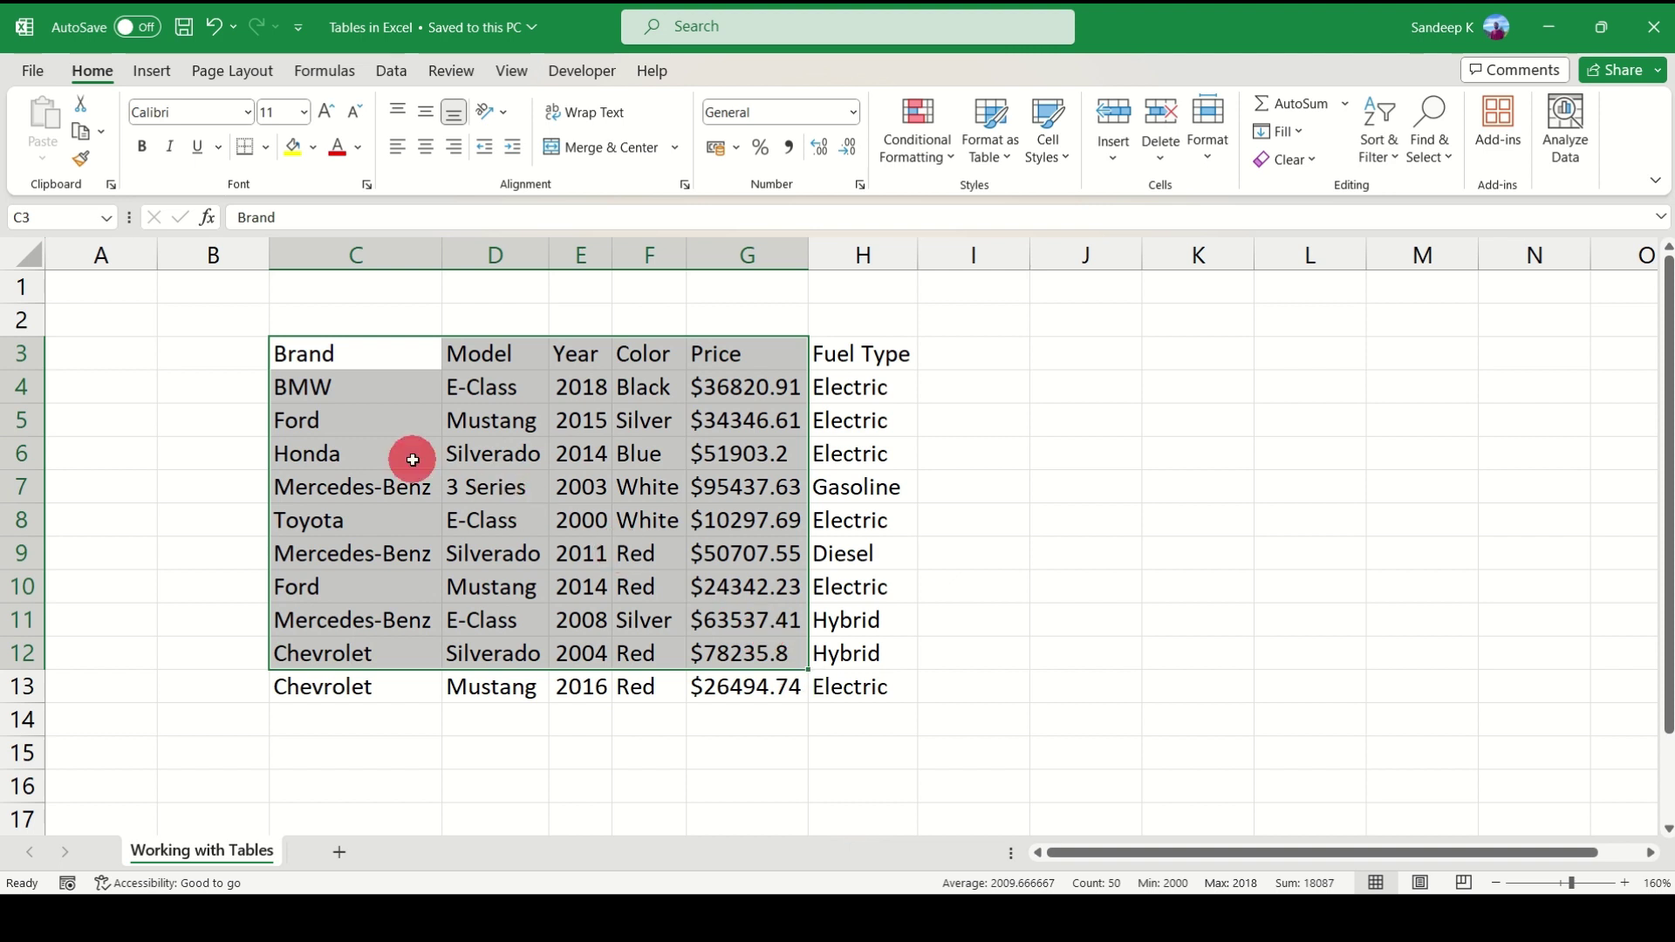
{"action": "left_click", "coordinate": [413, 460]}
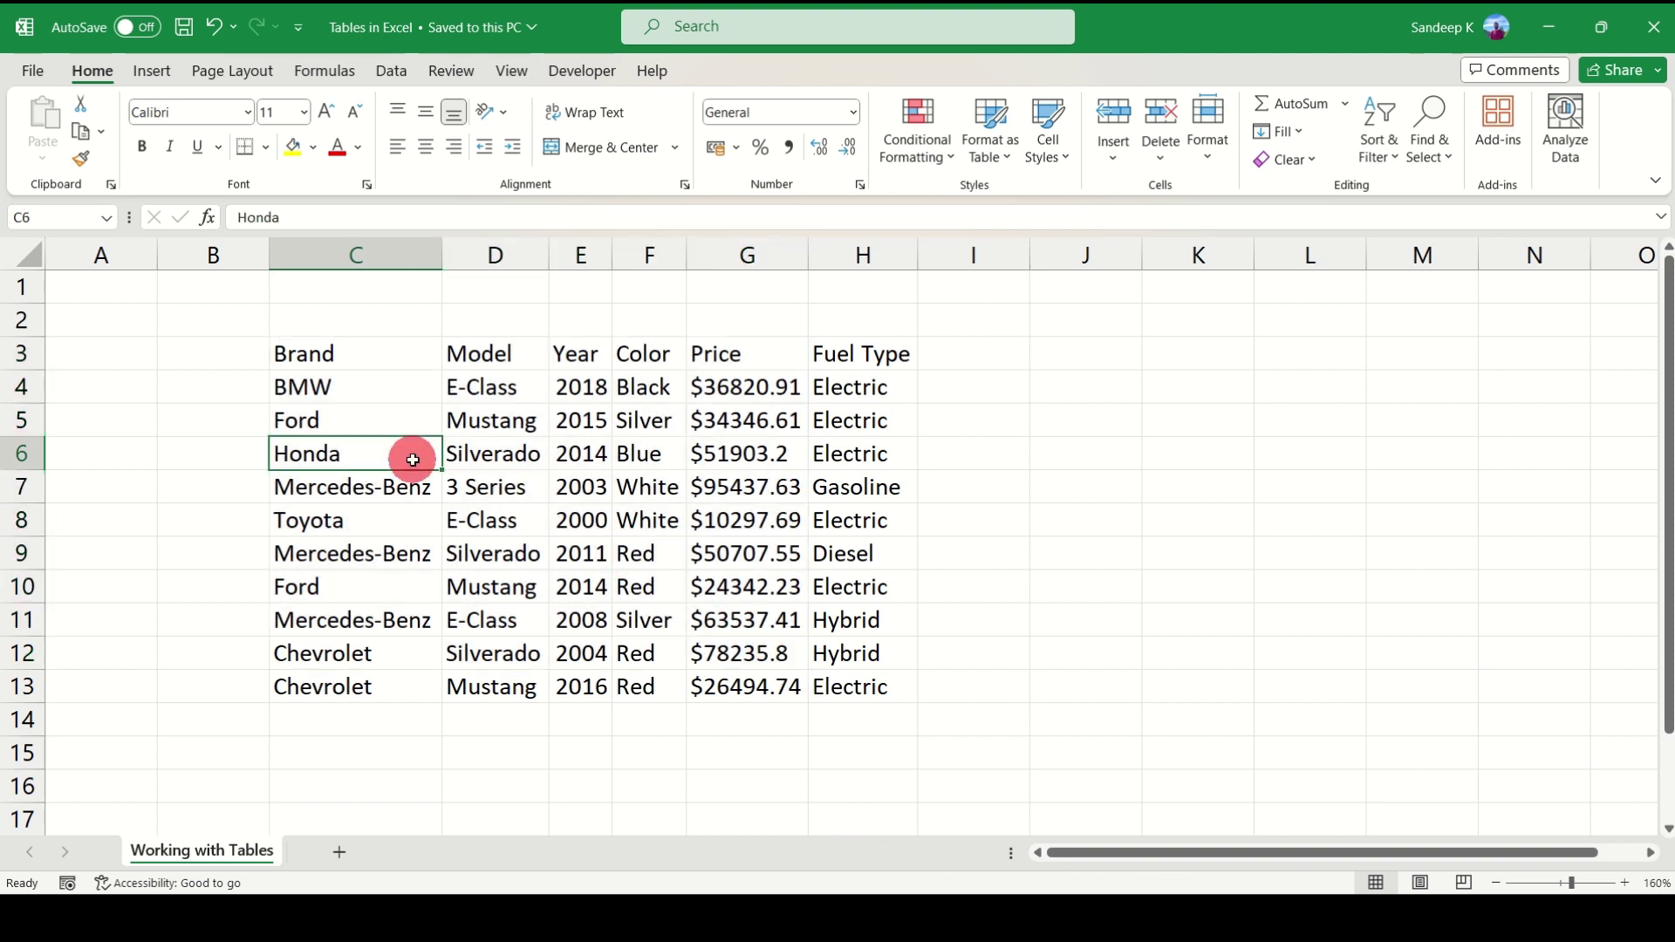
{"action": "left_click", "coordinate": [527, 453]}
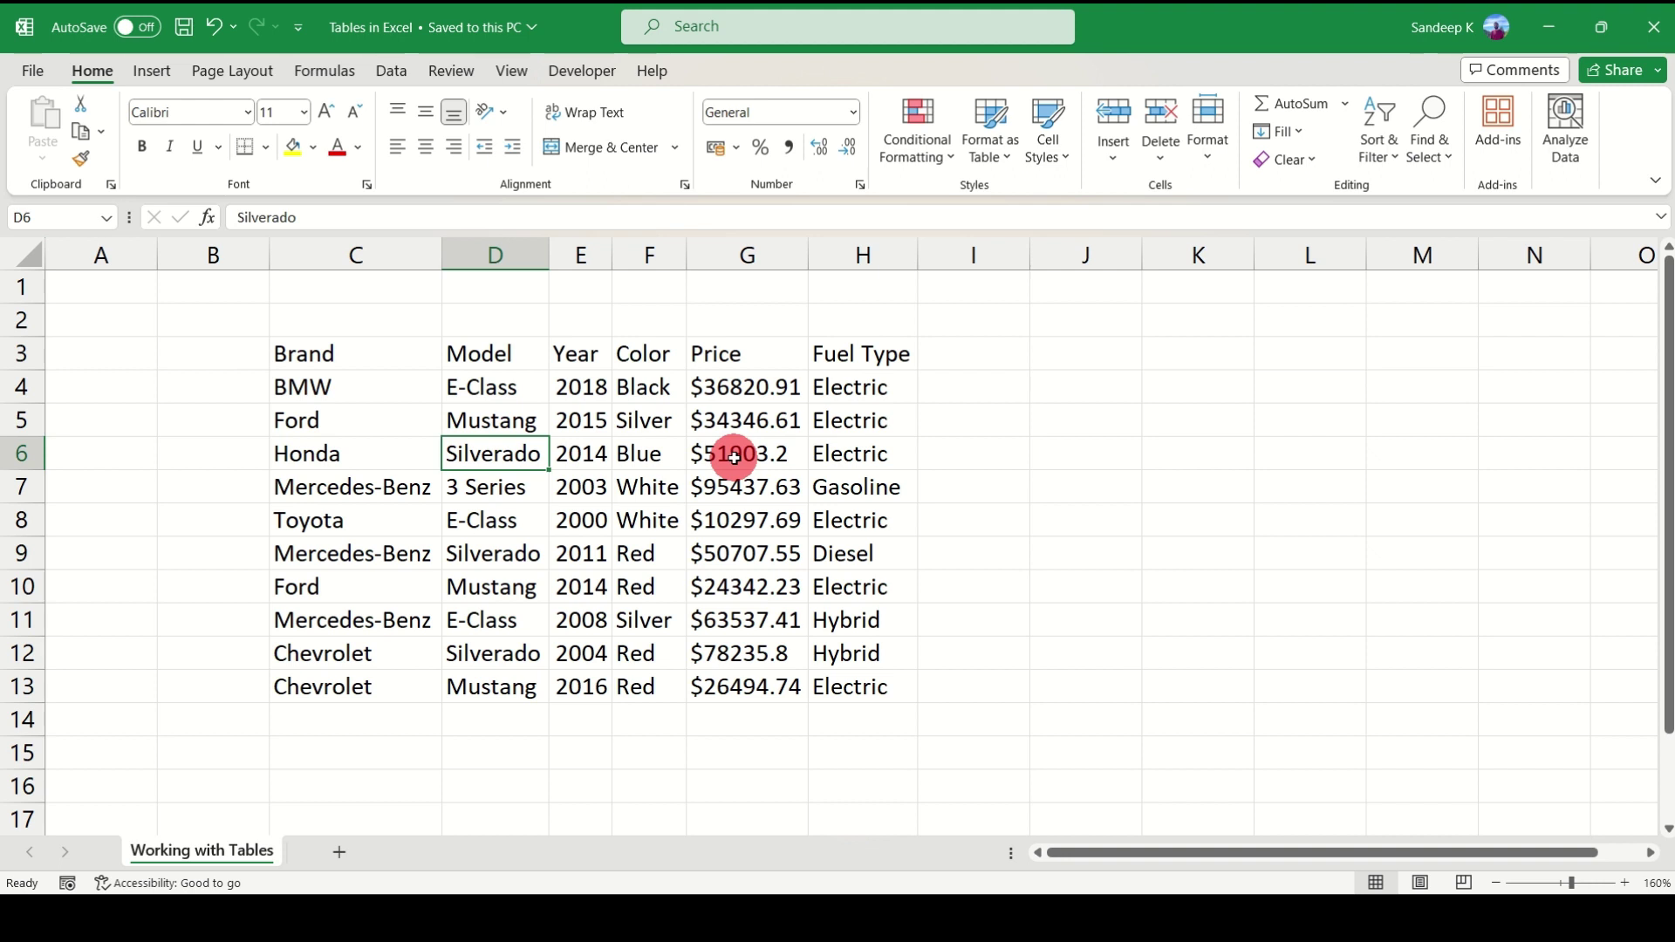
{"action": "key", "text": "ctrl+t"}
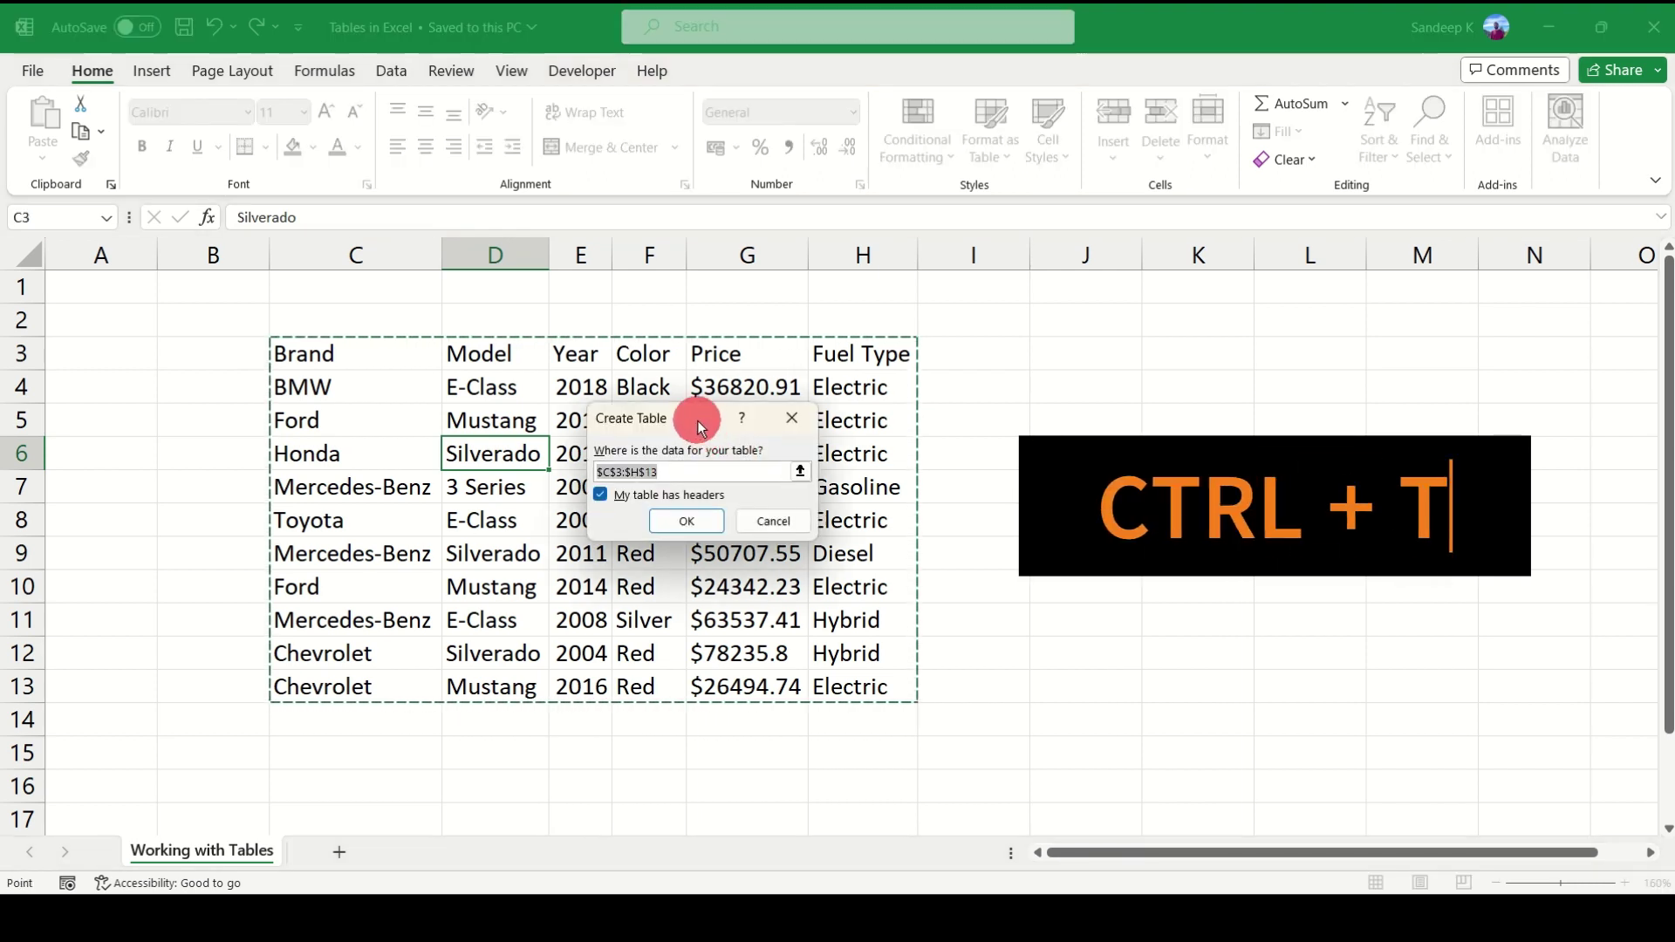
{"action": "left_click_drag", "start_coordinate": [698, 420], "coordinate": [726, 420]}
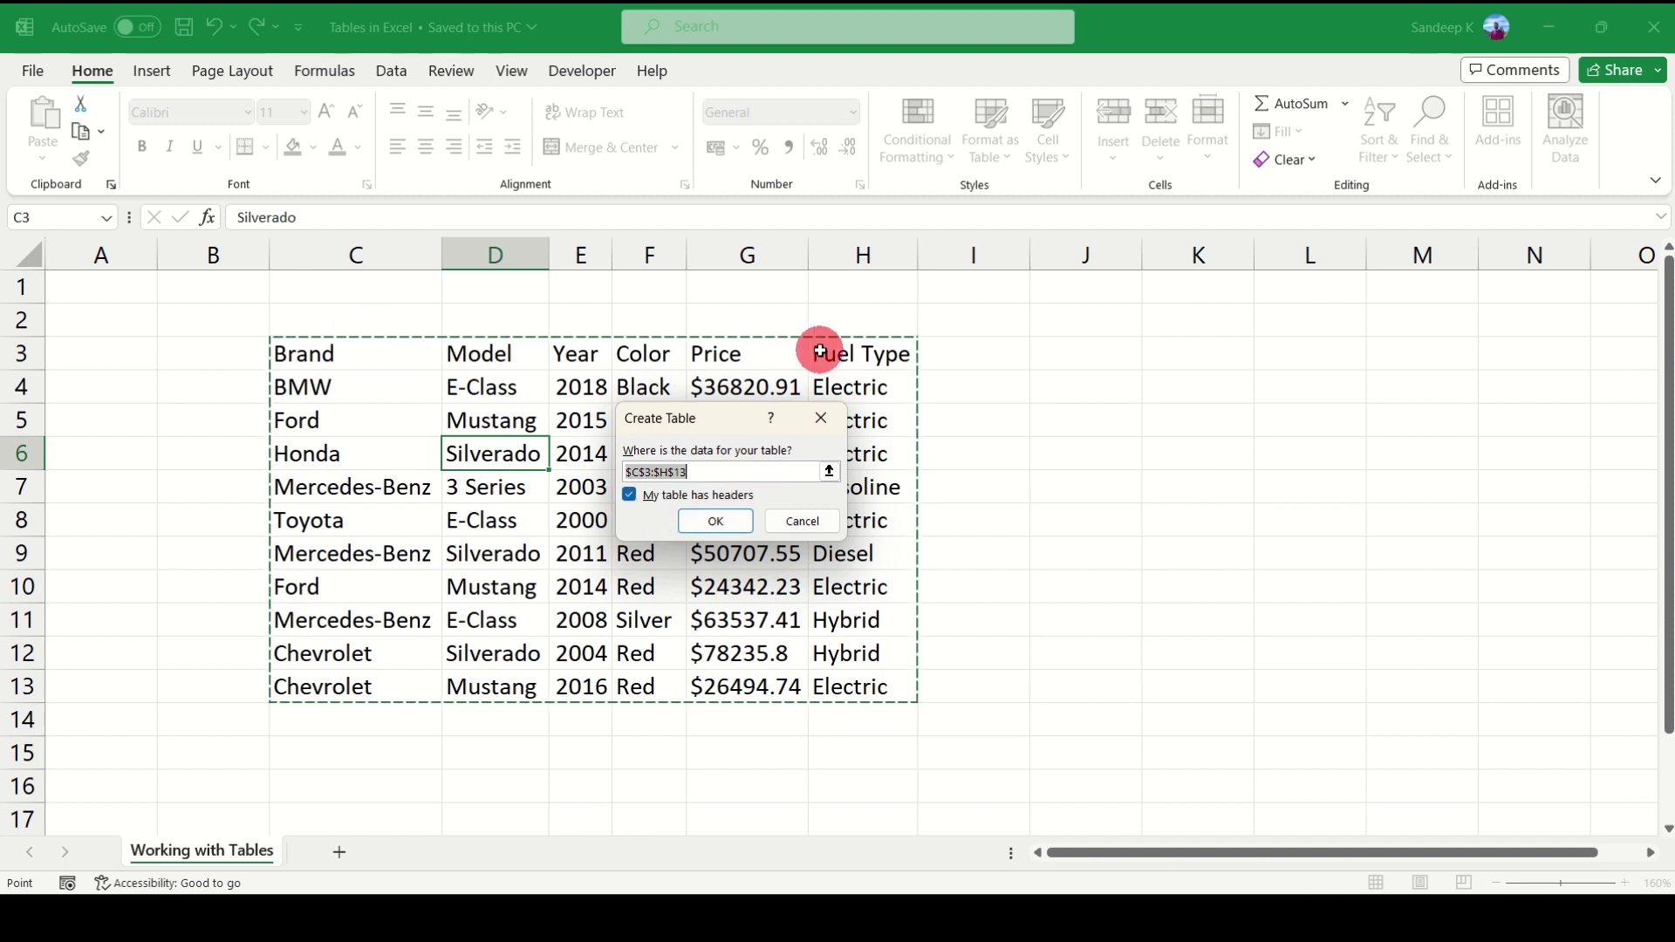
{"action": "left_click", "coordinate": [715, 521]}
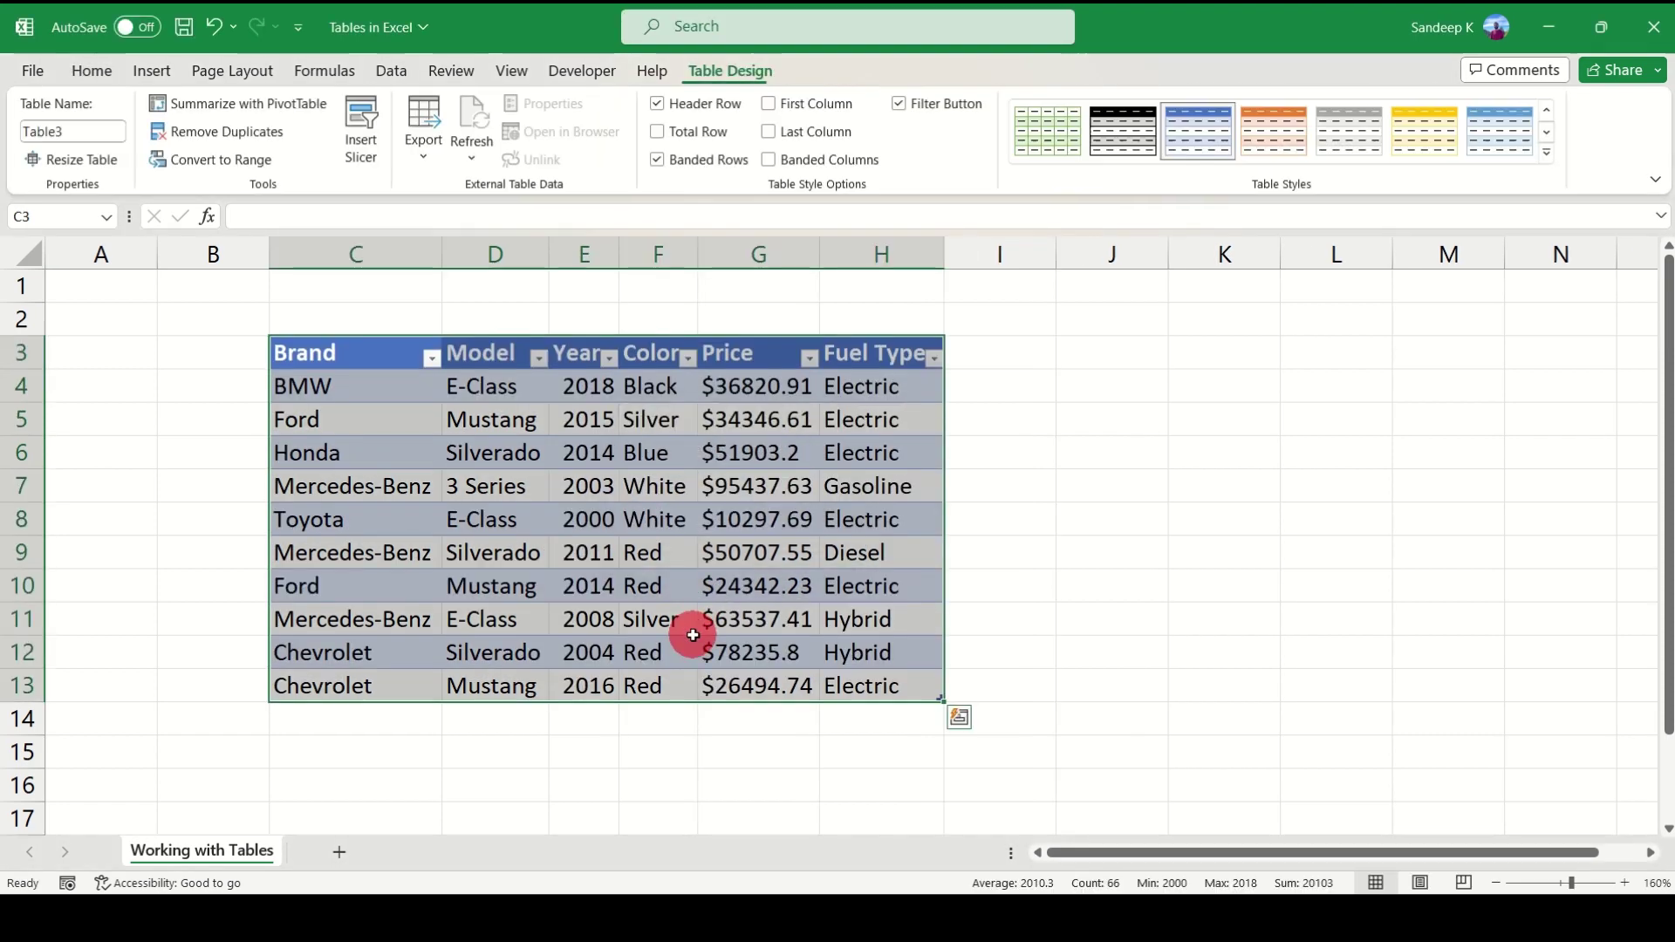
{"action": "left_click", "coordinate": [797, 479]}
{"action": "left_click_drag", "start_coordinate": [362, 354], "coordinate": [872, 693]}
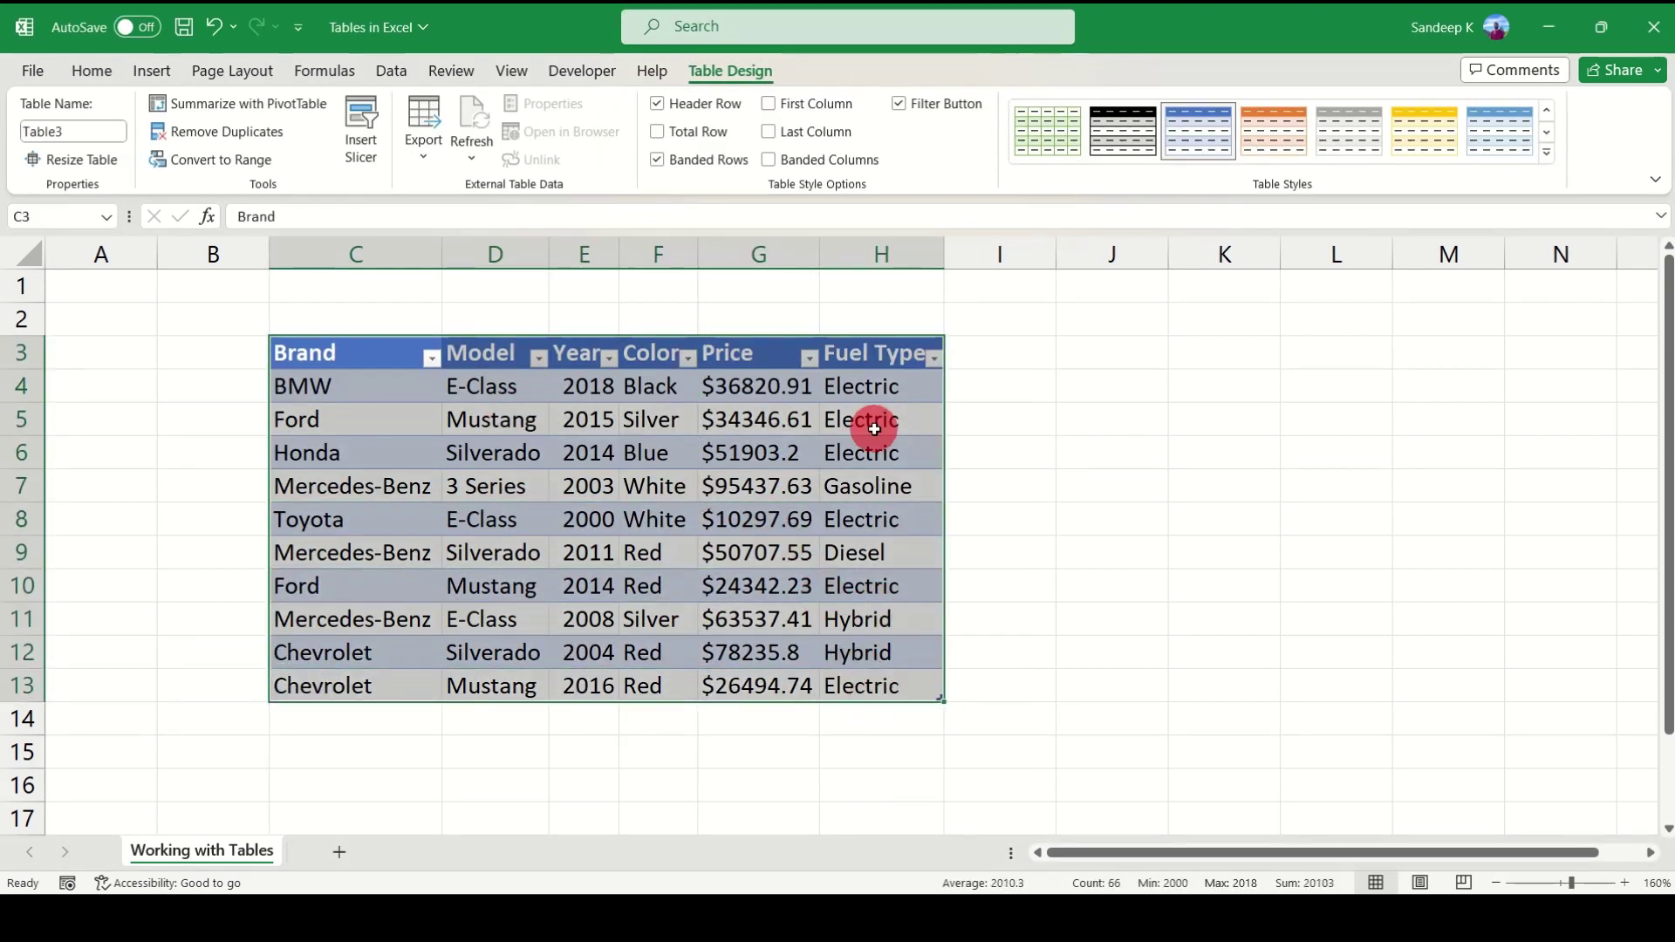
{"action": "left_click", "coordinate": [874, 428]}
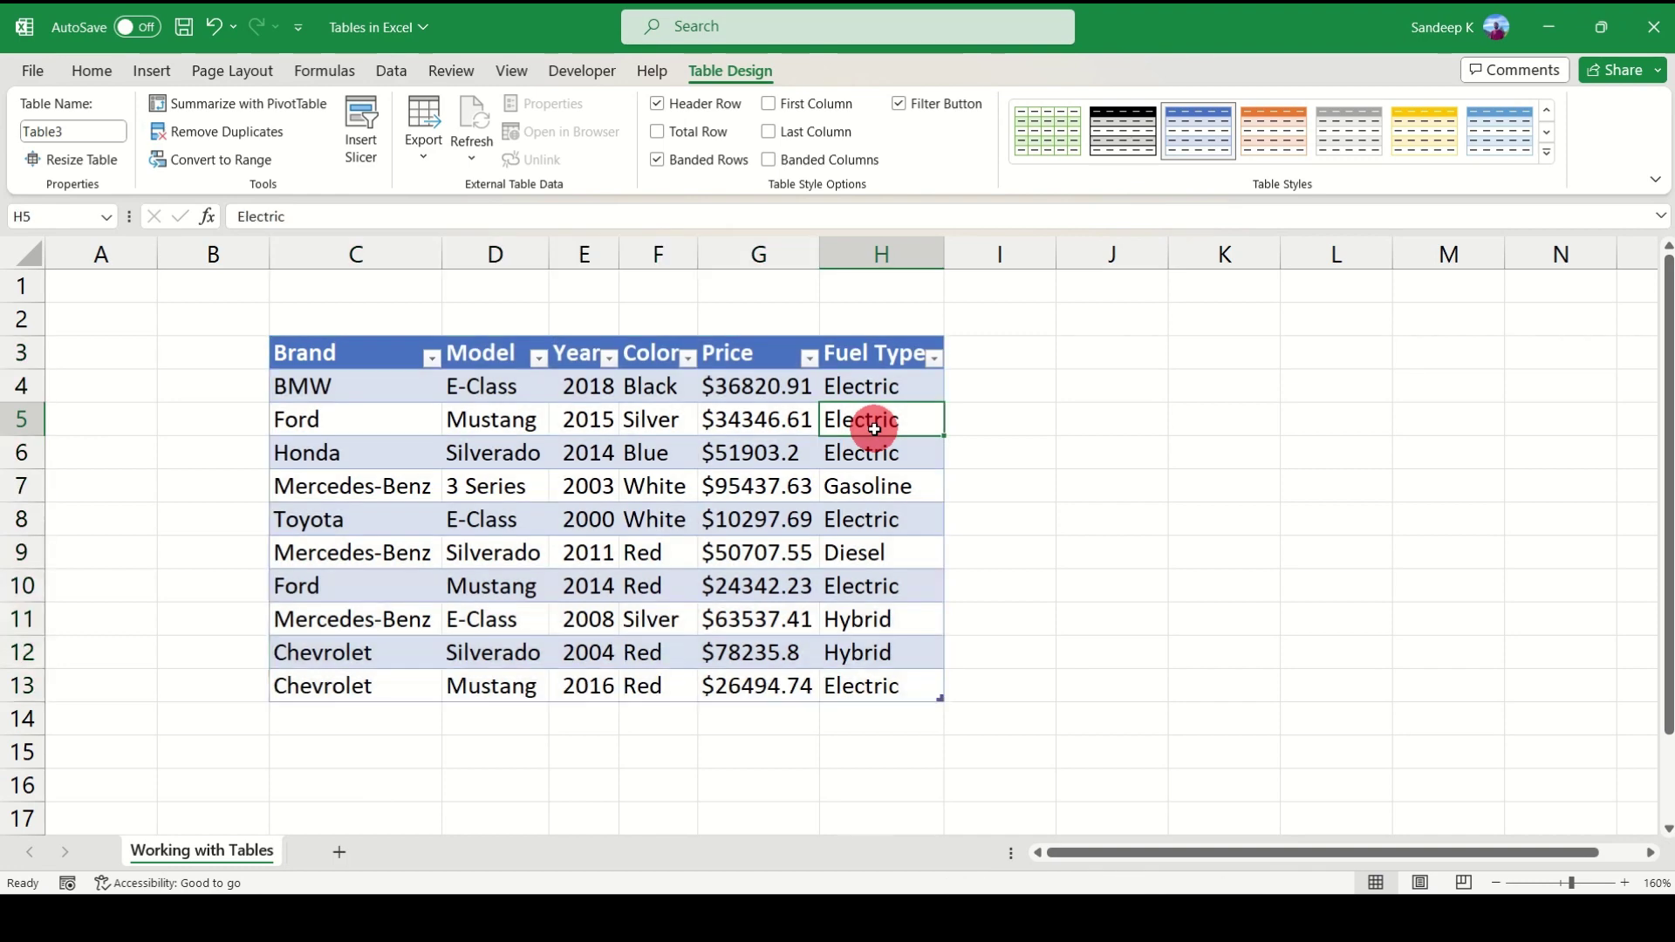
{"action": "left_click", "coordinate": [471, 422]}
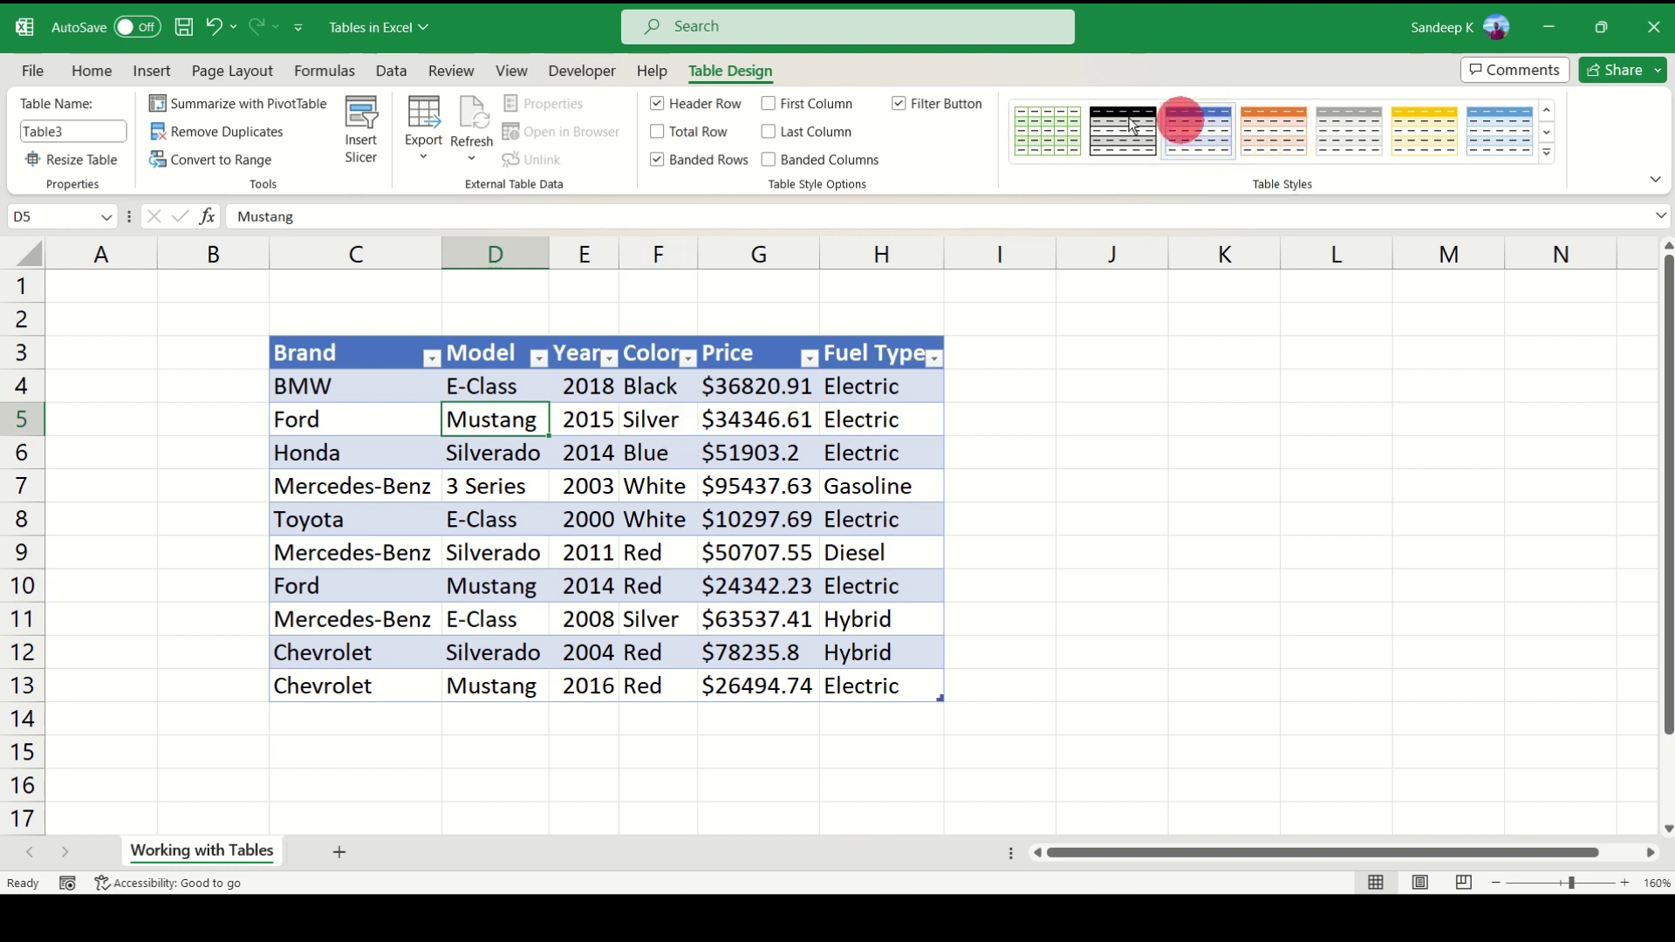
{"action": "left_click", "coordinate": [1546, 133]}
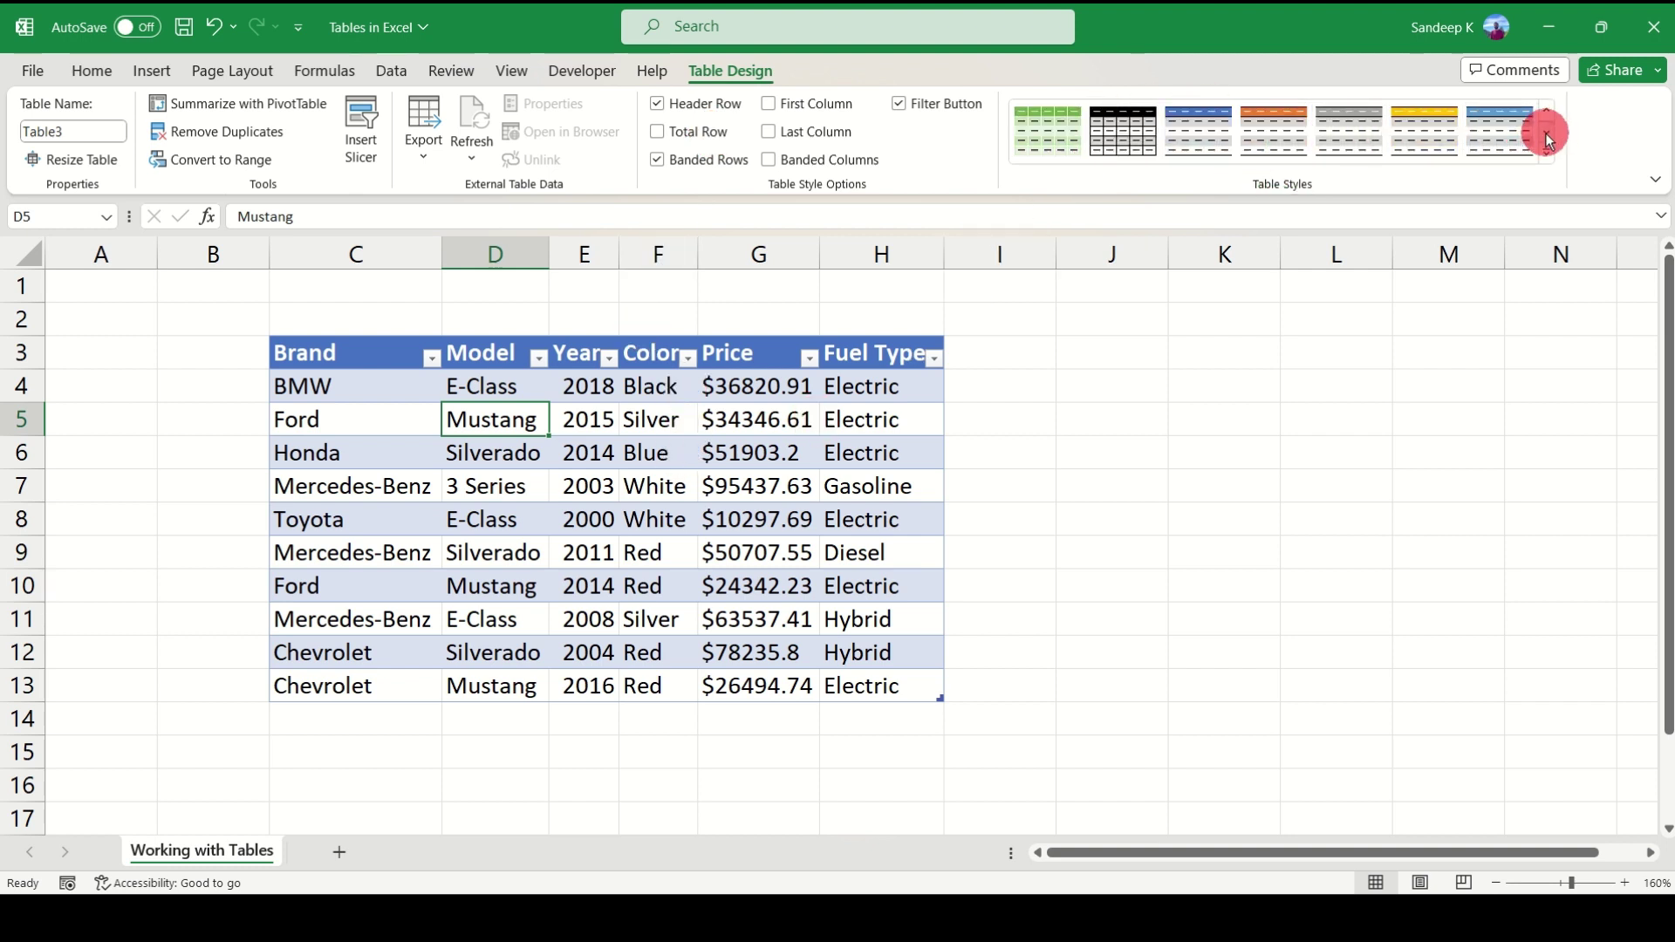
{"action": "left_click", "coordinate": [1546, 137]}
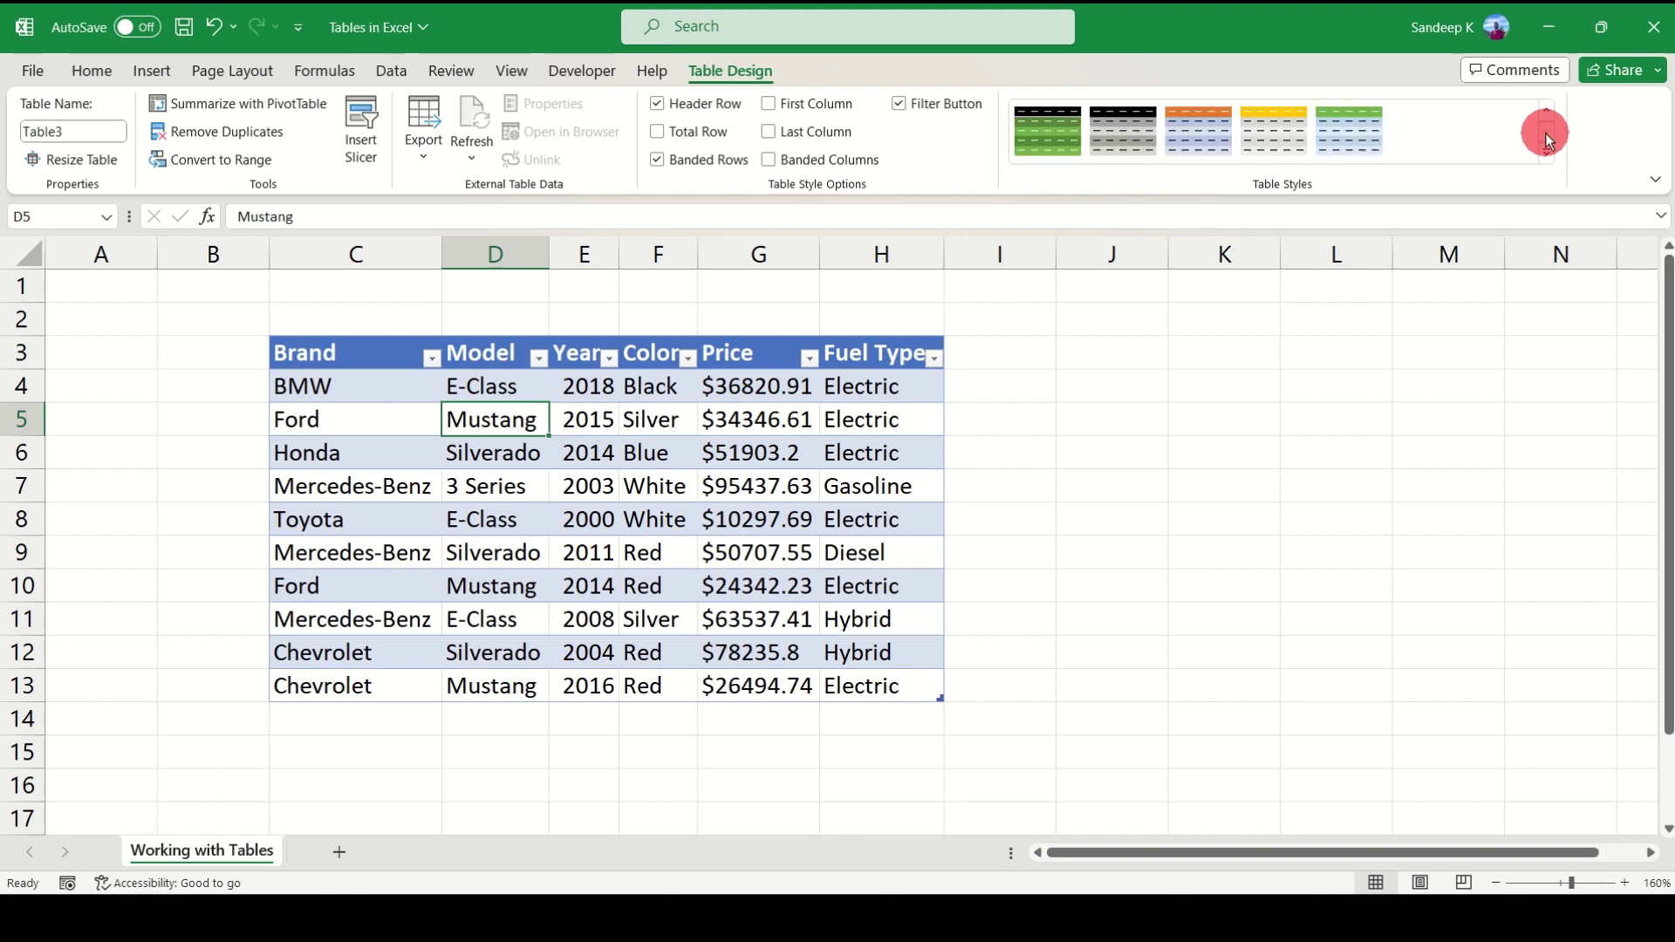
{"action": "left_click", "coordinate": [1546, 114]}
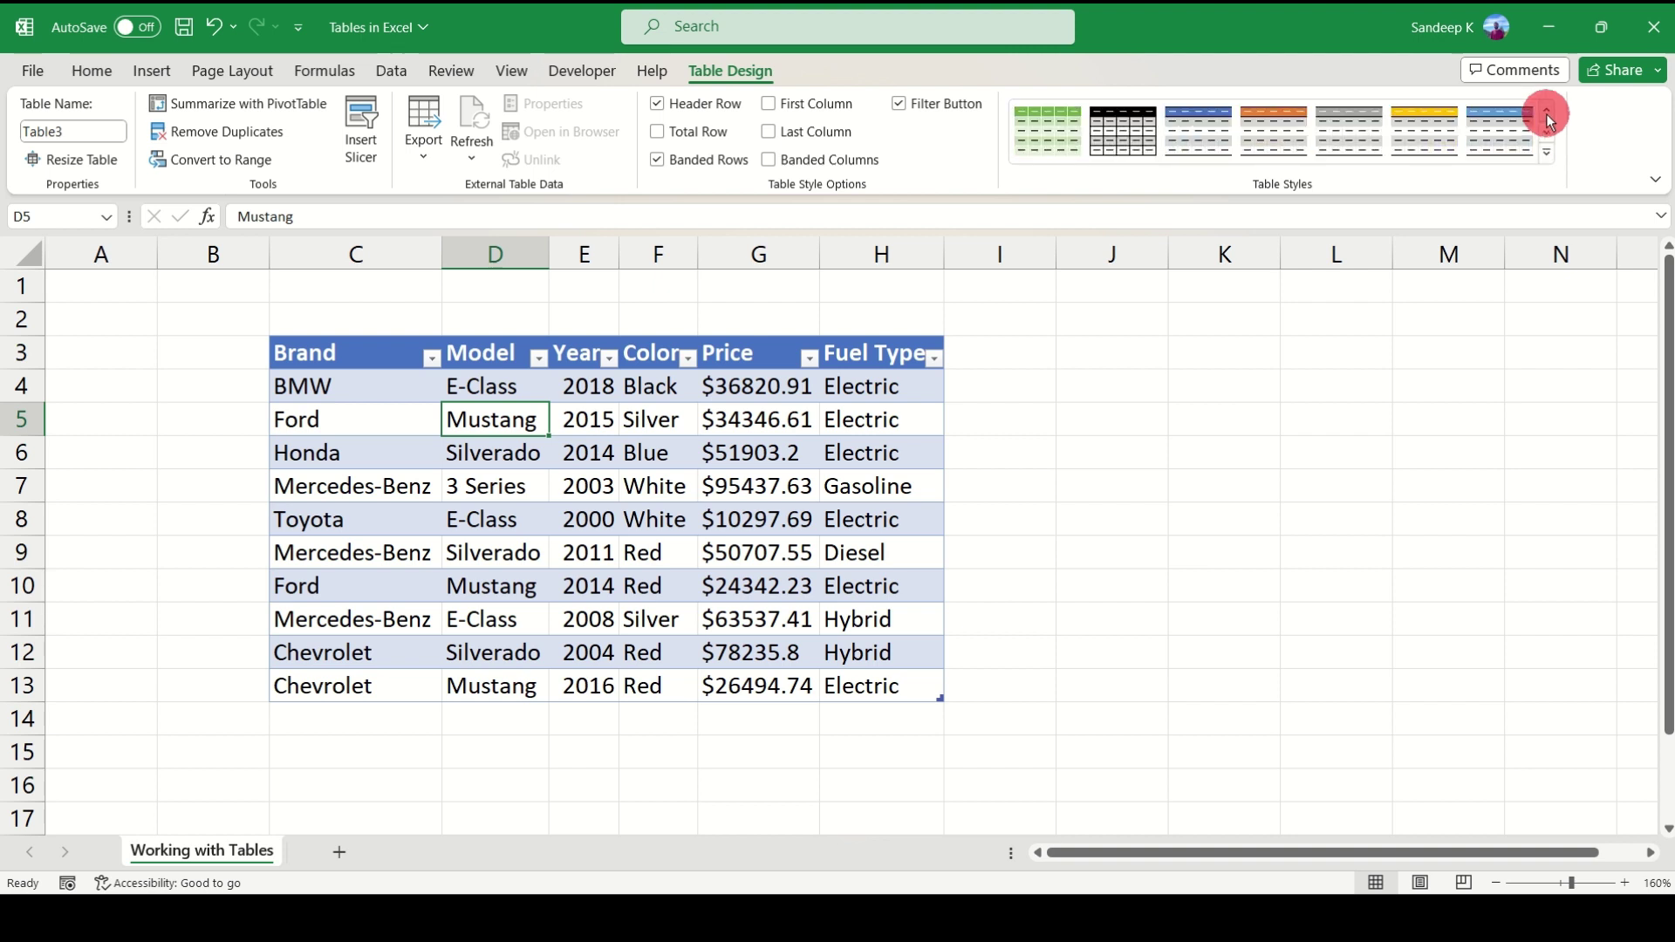
{"action": "left_click", "coordinate": [406, 417]}
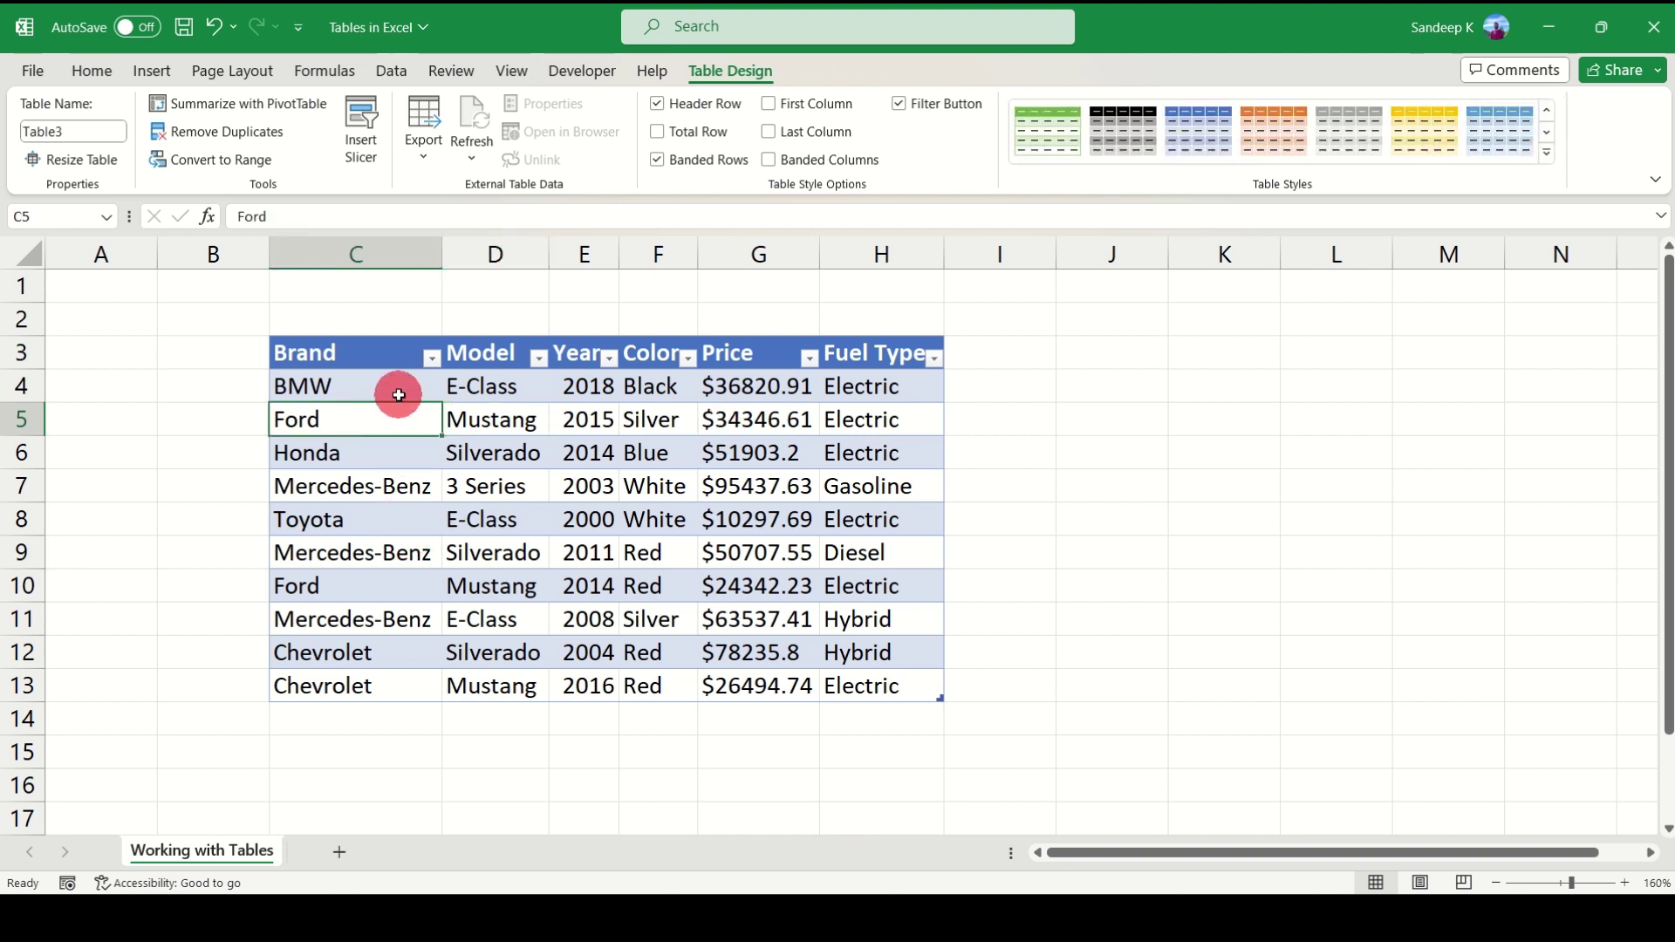
{"action": "left_click", "coordinate": [346, 354]}
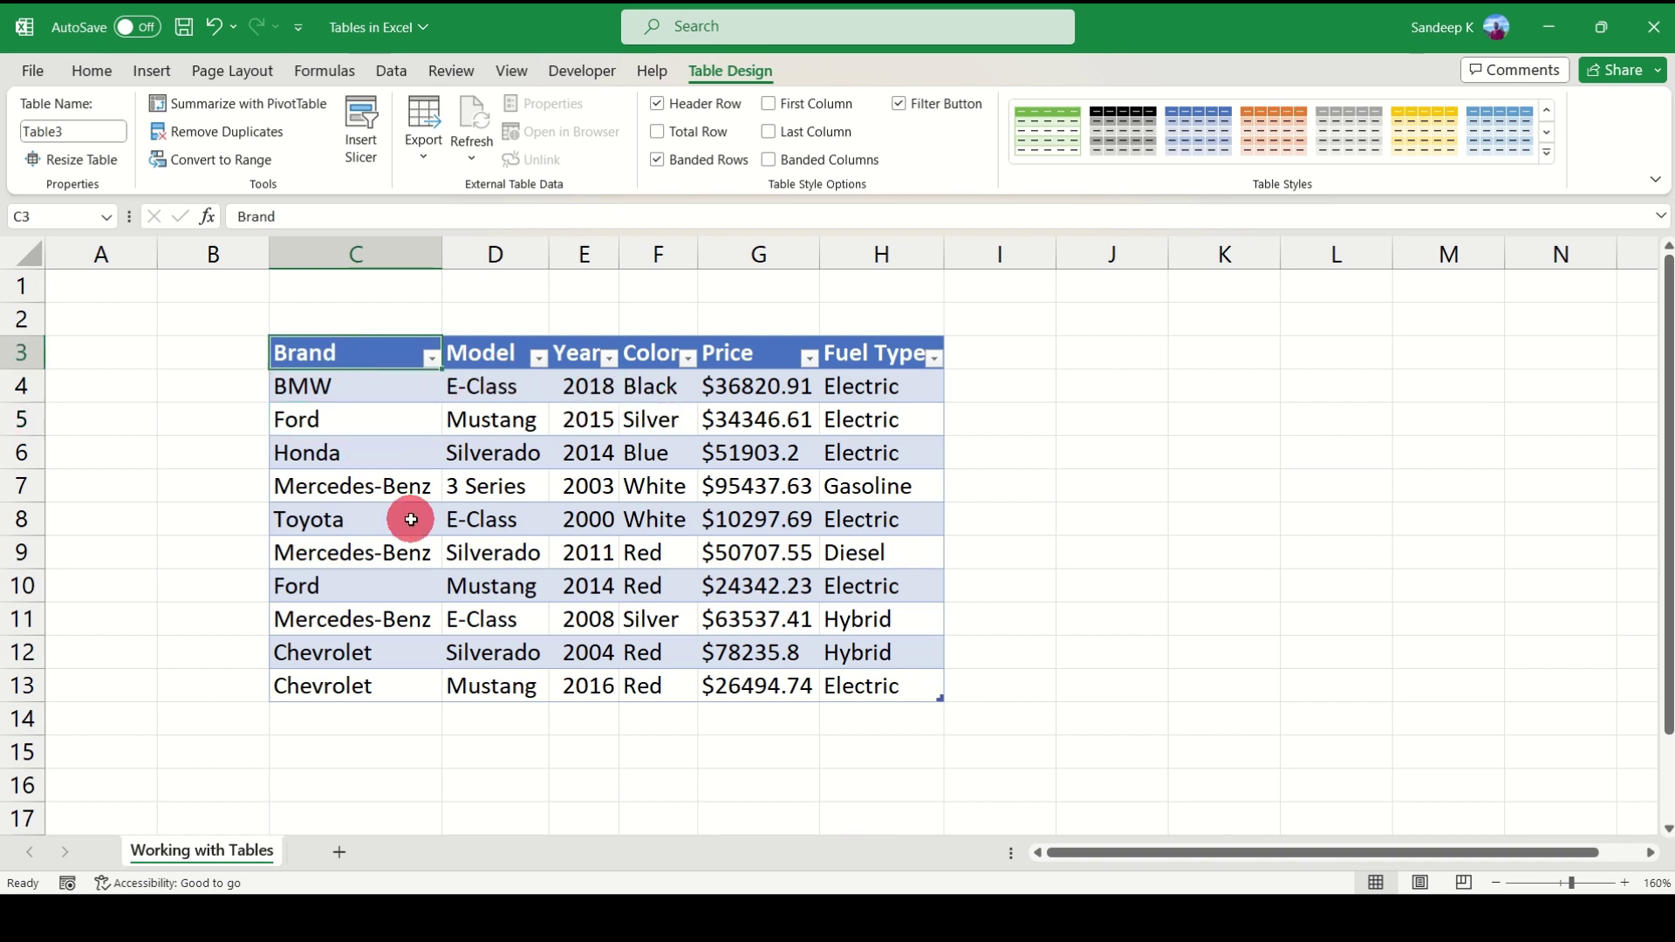
Undo the table, then re-insert it from $C$3:$H$13 with headers via Insert > Table.
{"action": "left_click", "coordinate": [215, 28]}
{"action": "left_click", "coordinate": [349, 361]}
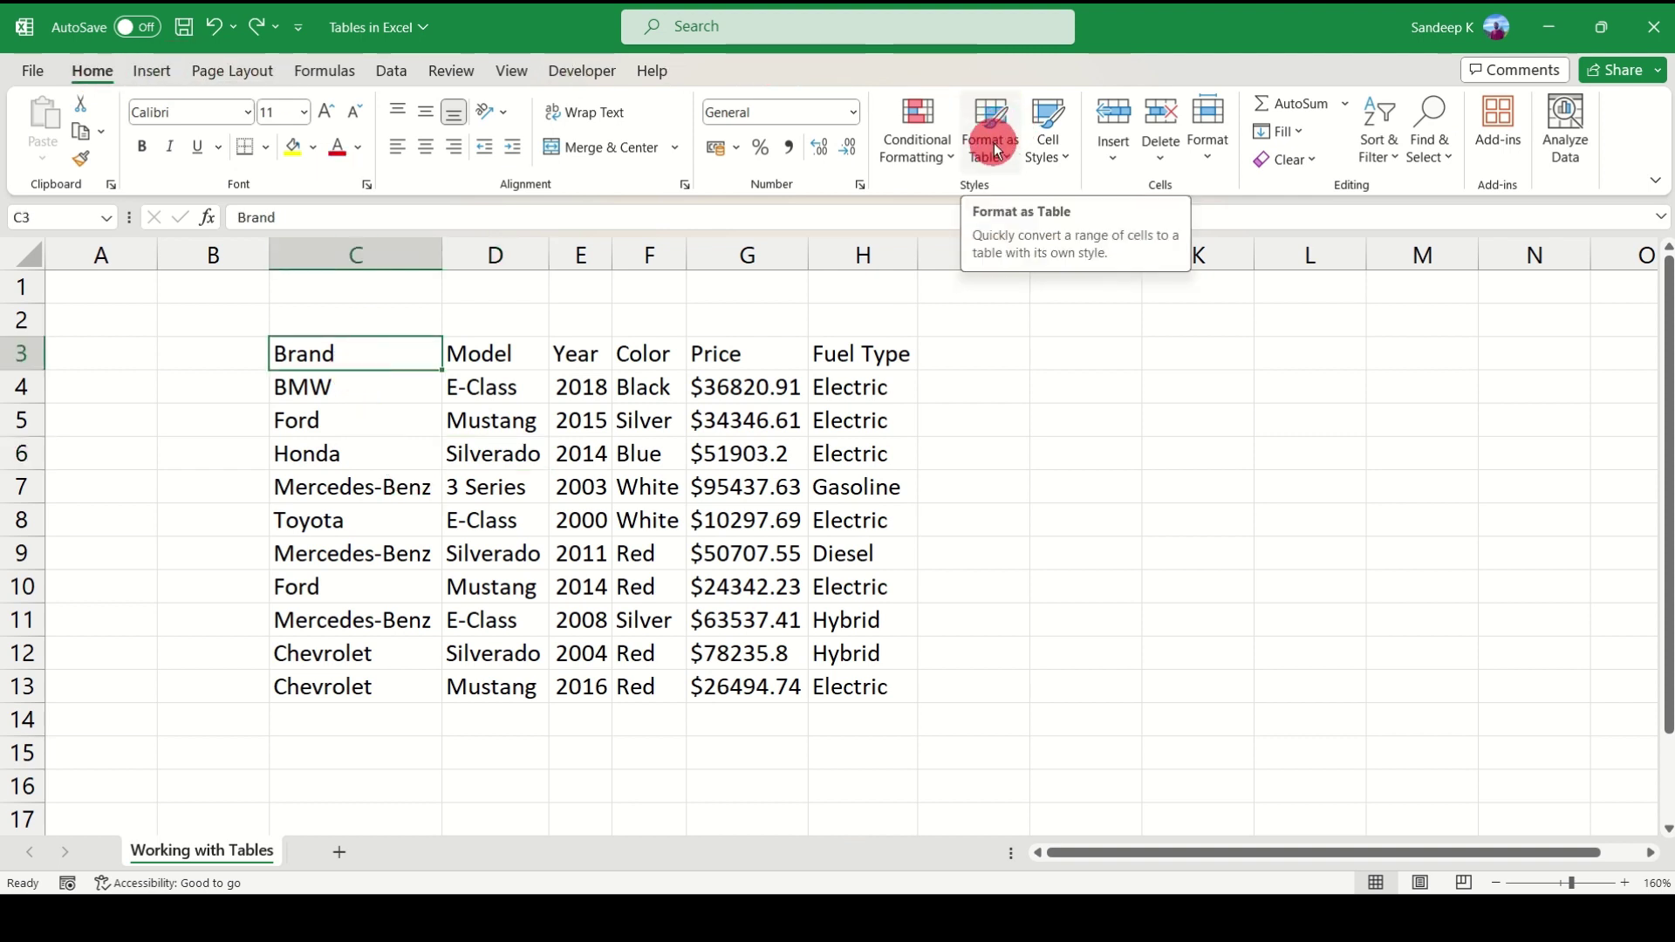
{"action": "left_click", "coordinate": [151, 70]}
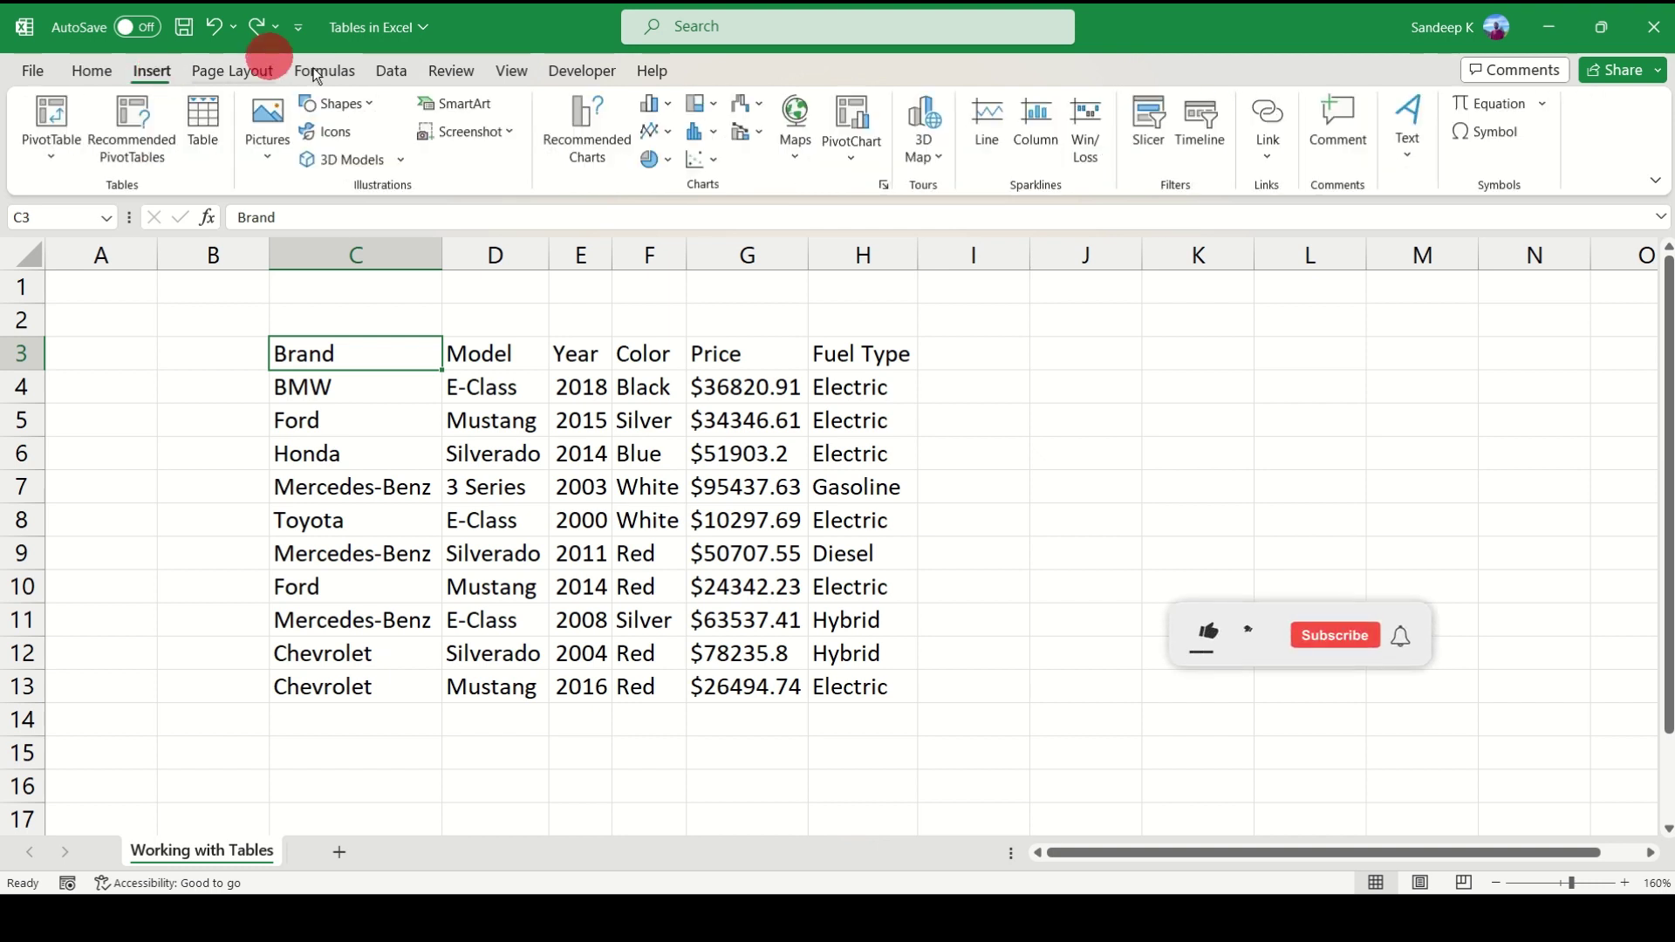
{"action": "left_click", "coordinate": [205, 118]}
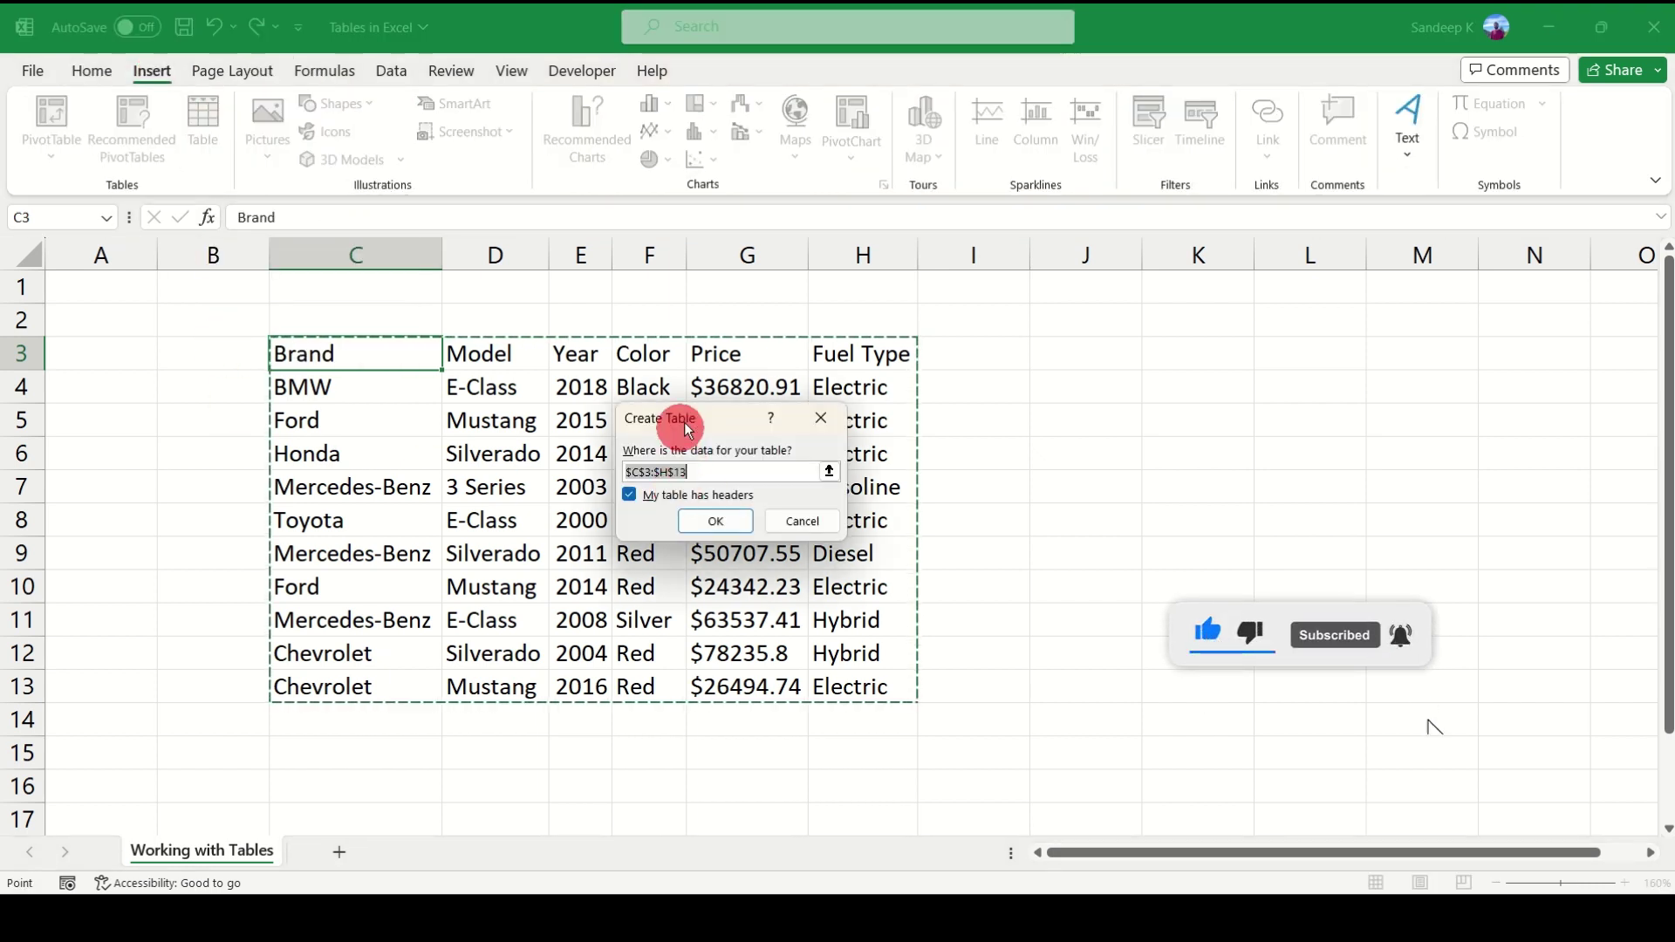
{"action": "left_click", "coordinate": [718, 518]}
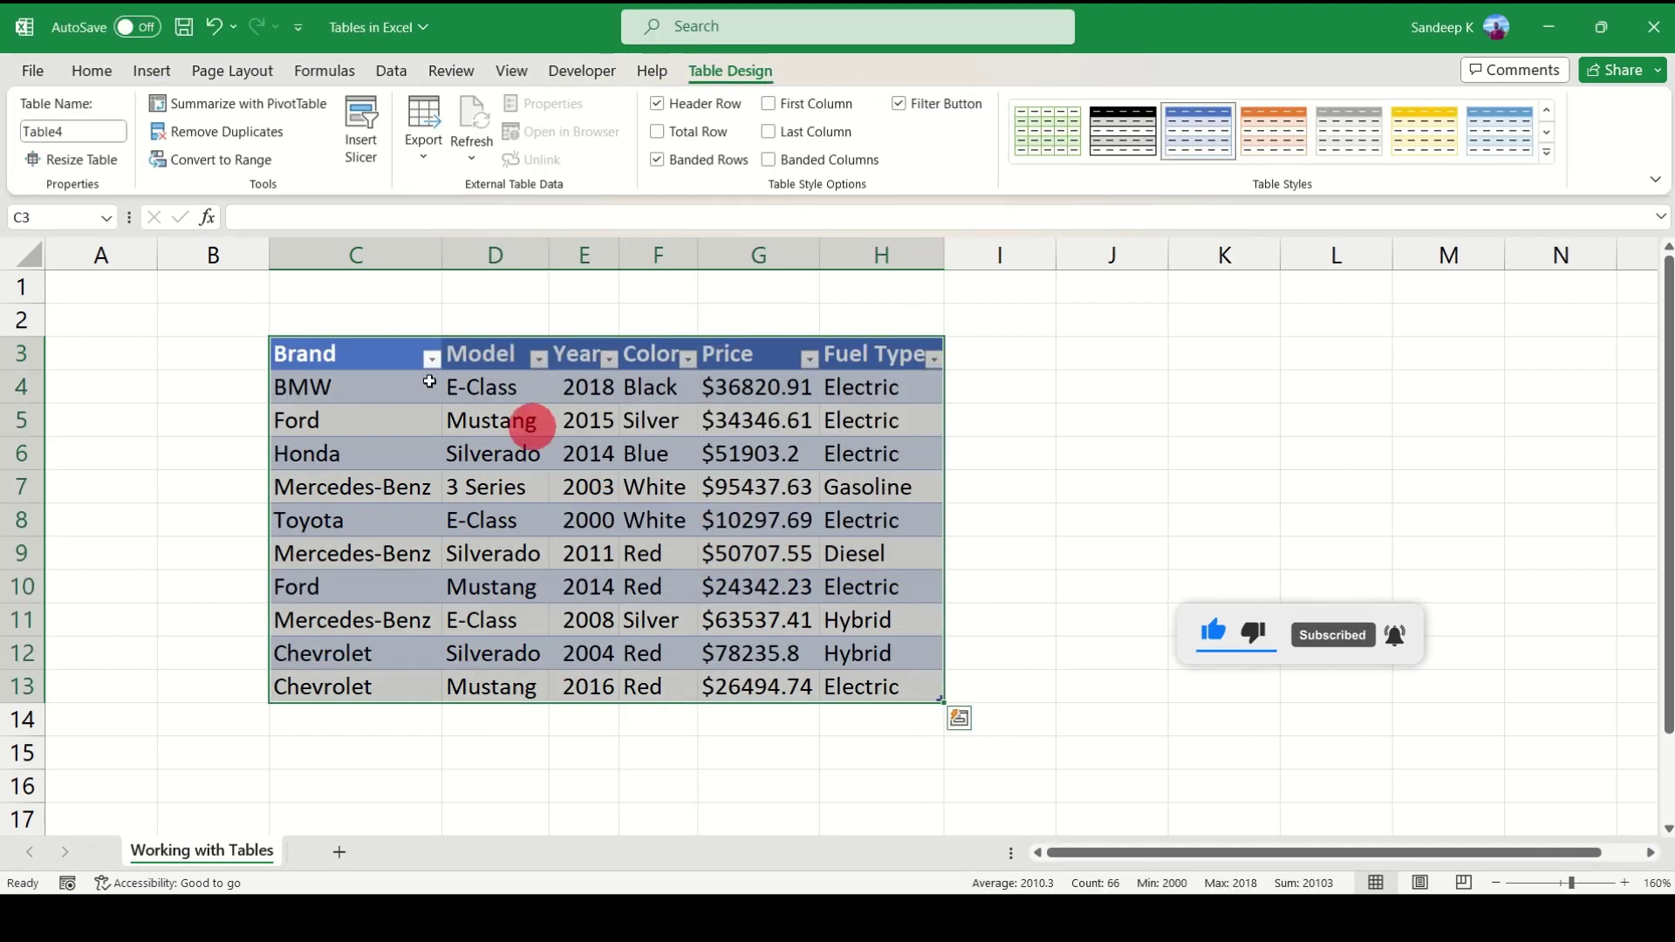
Inspect table cells BMW, Toyota, Silverado and the $95437.63 price inside the banded table.
{"action": "left_click", "coordinate": [371, 363]}
{"action": "left_click", "coordinate": [389, 392]}
{"action": "left_click", "coordinate": [430, 517]}
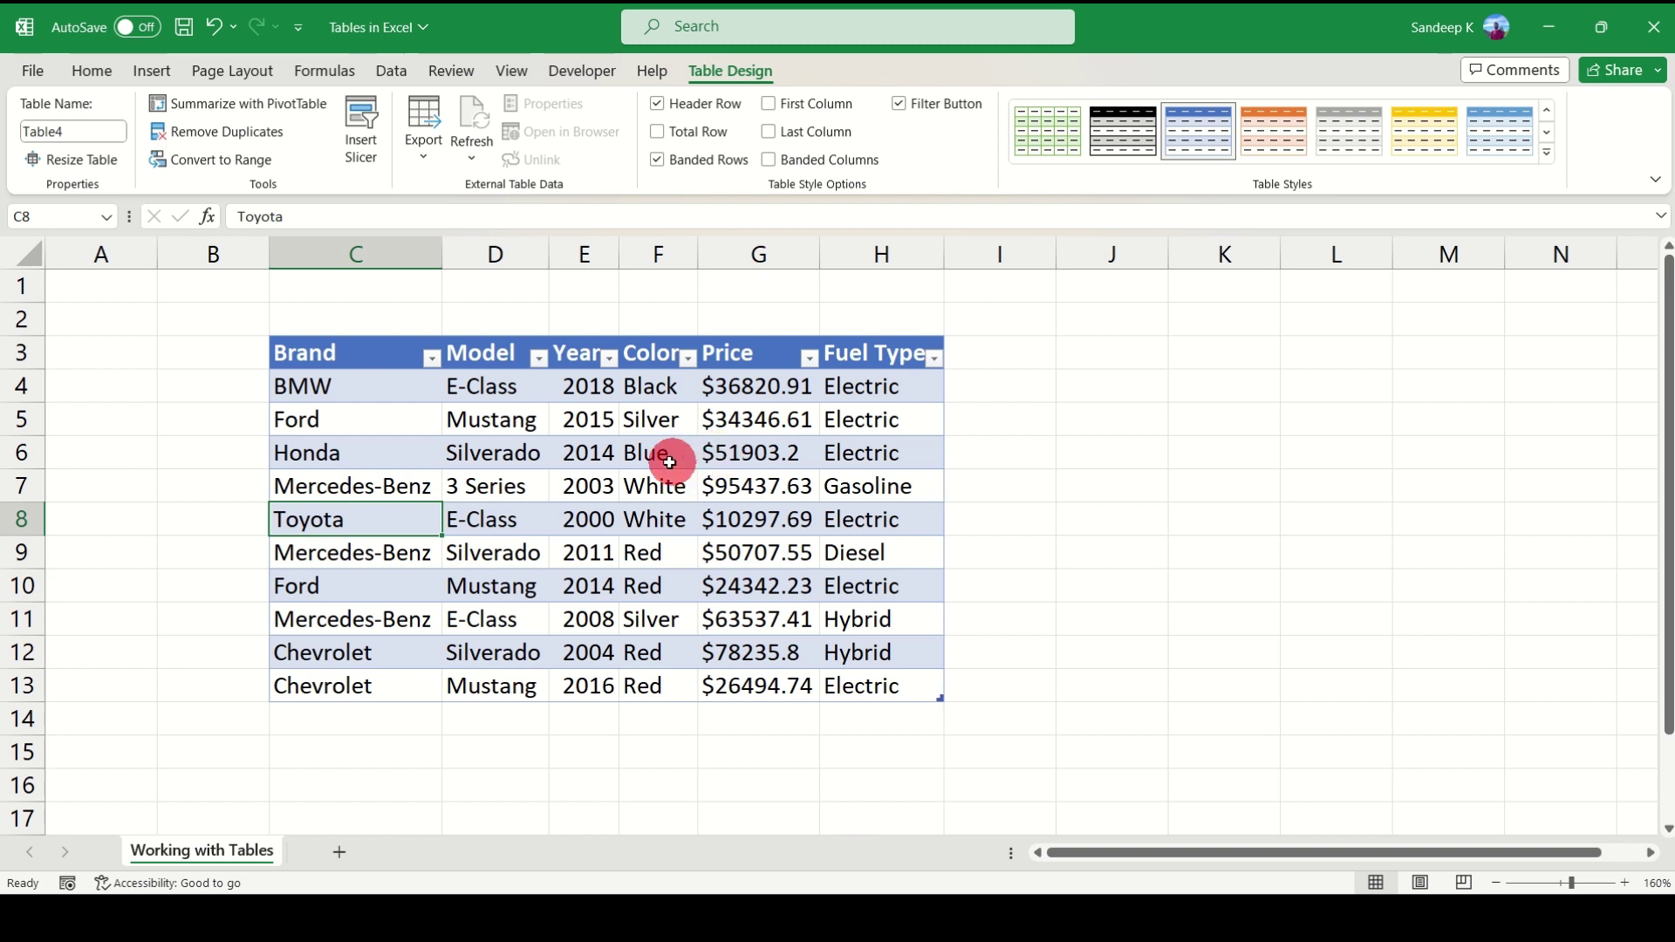
{"action": "left_click", "coordinate": [527, 452]}
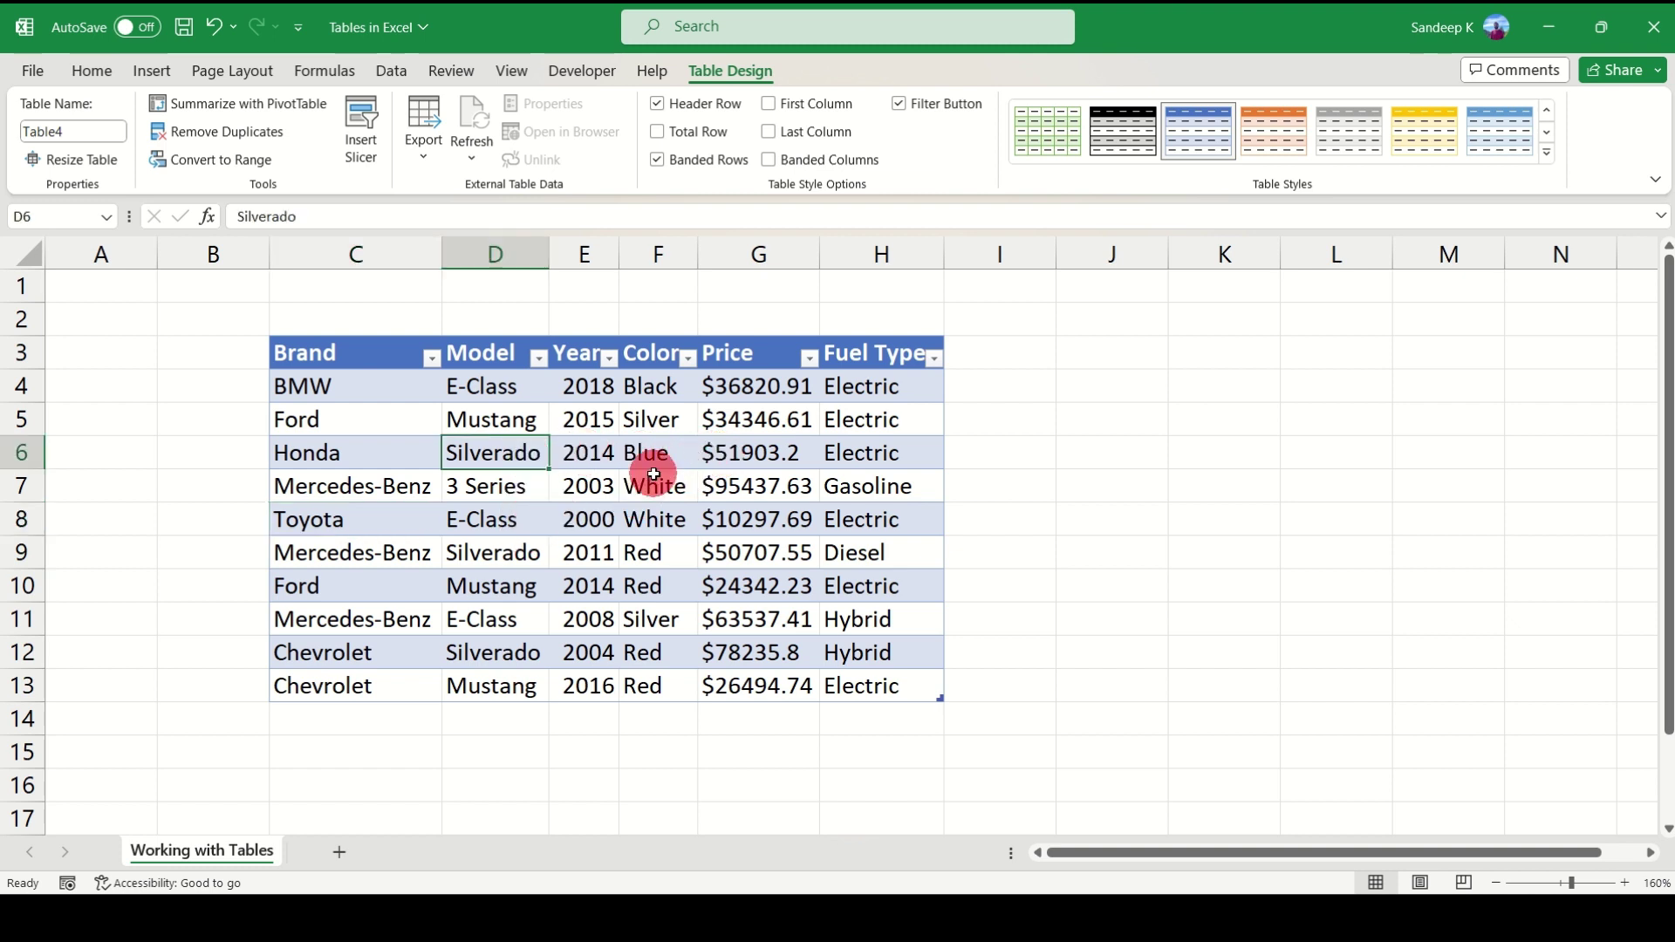
{"action": "left_click", "coordinate": [770, 476]}
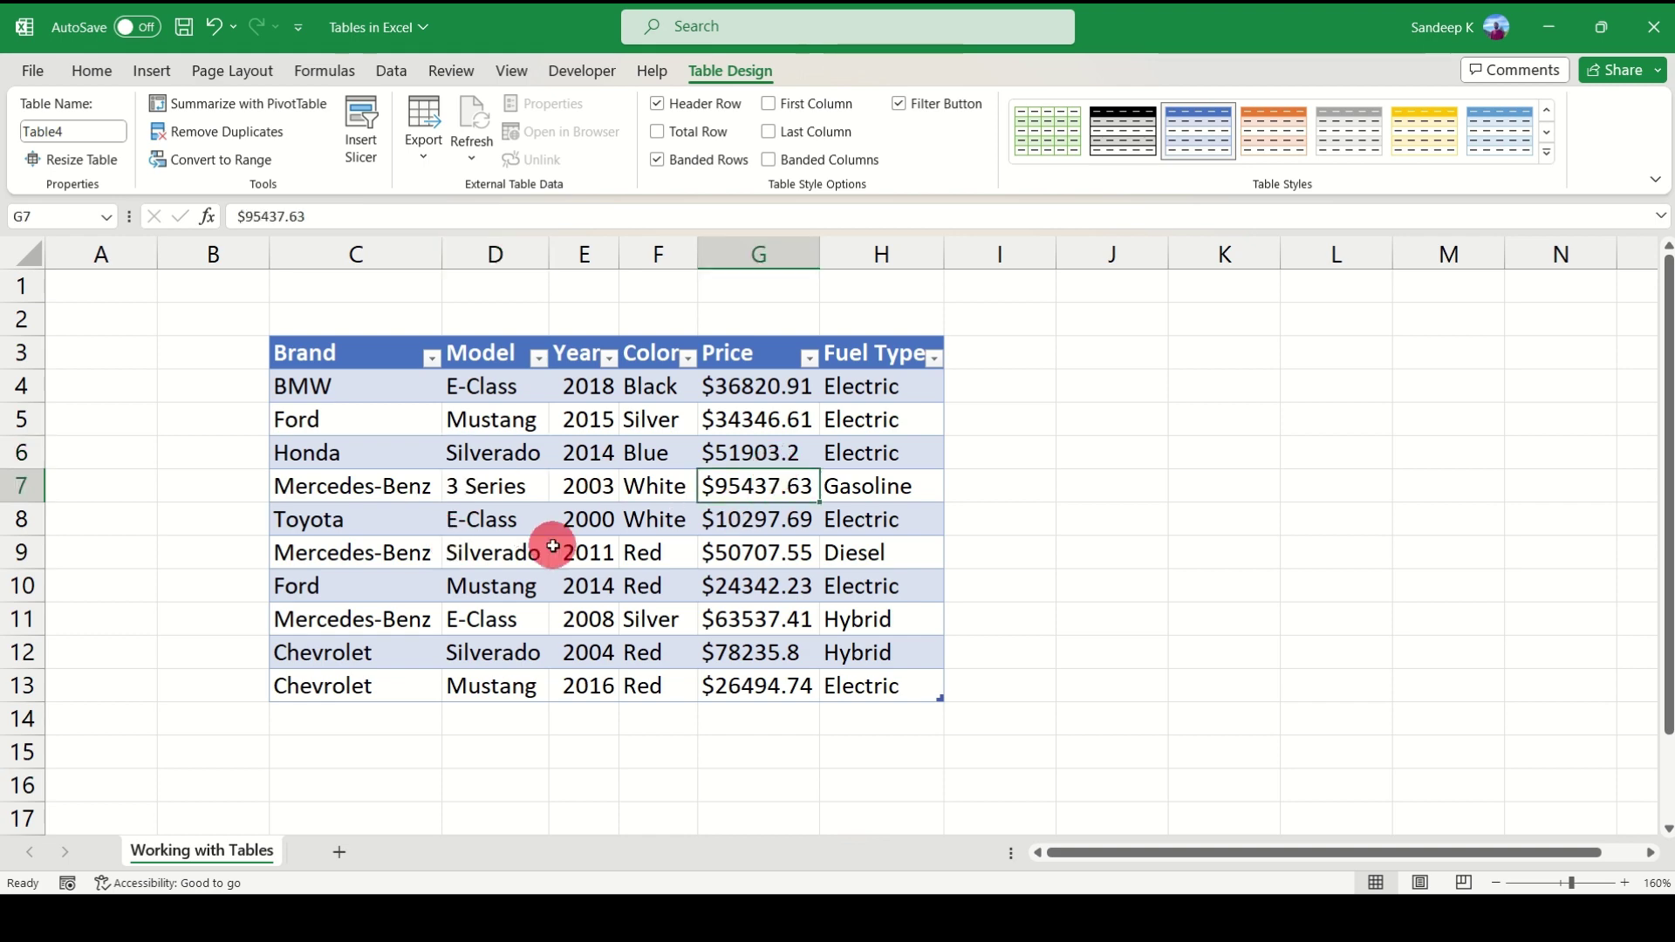
{"action": "scroll", "coordinate": [597, 444], "scroll_direction": "down", "scroll_amount": 2}
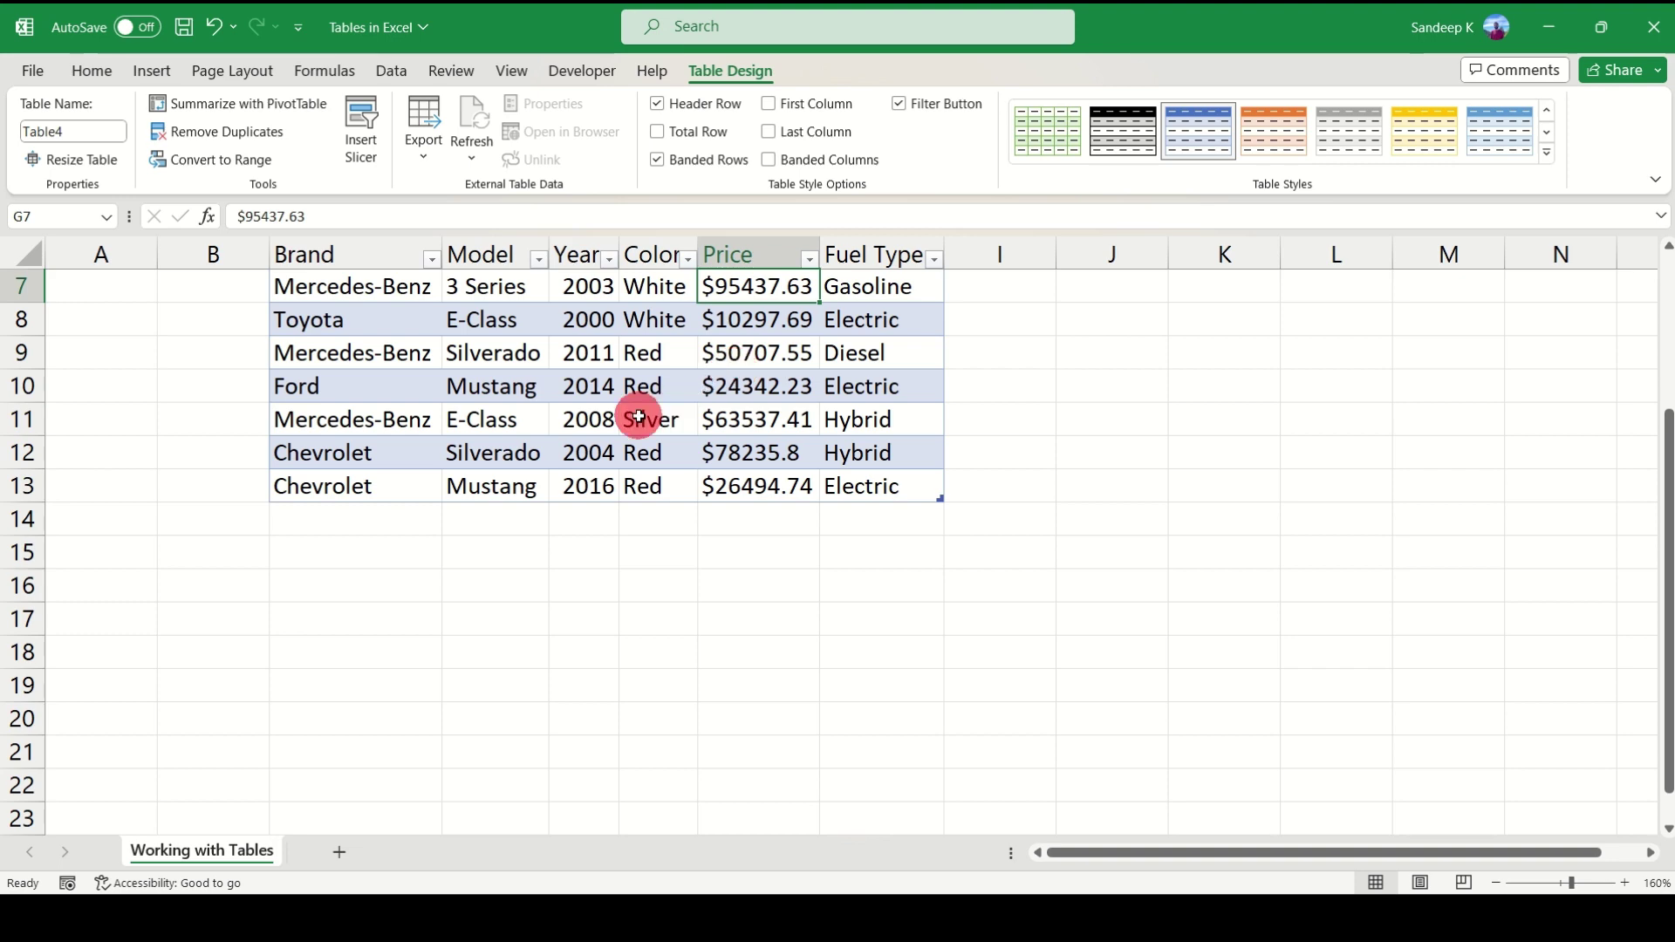
{"action": "scroll", "coordinate": [735, 372], "scroll_direction": "up", "scroll_amount": 2}
Compare empty cell J6 outside the table with the Honda, BMW and Fuel Type cells inside.
{"action": "left_click", "coordinate": [1138, 447]}
{"action": "scroll", "coordinate": [1014, 469], "scroll_direction": "down", "scroll_amount": 3}
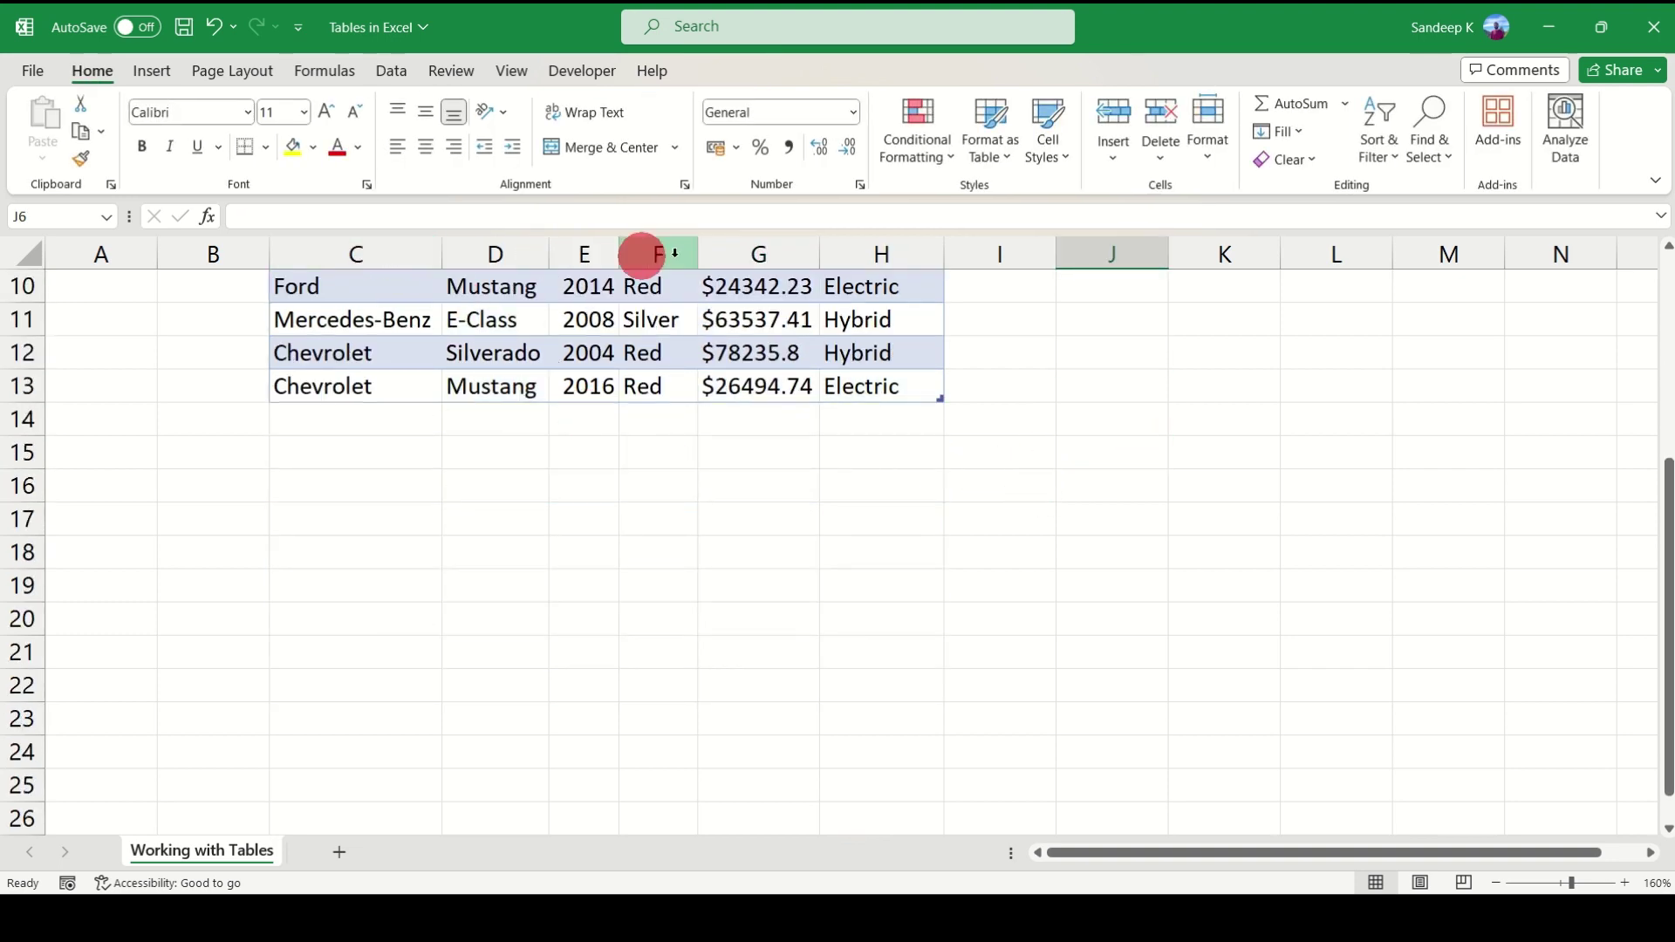
{"action": "scroll", "coordinate": [964, 423], "scroll_direction": "up", "scroll_amount": 3}
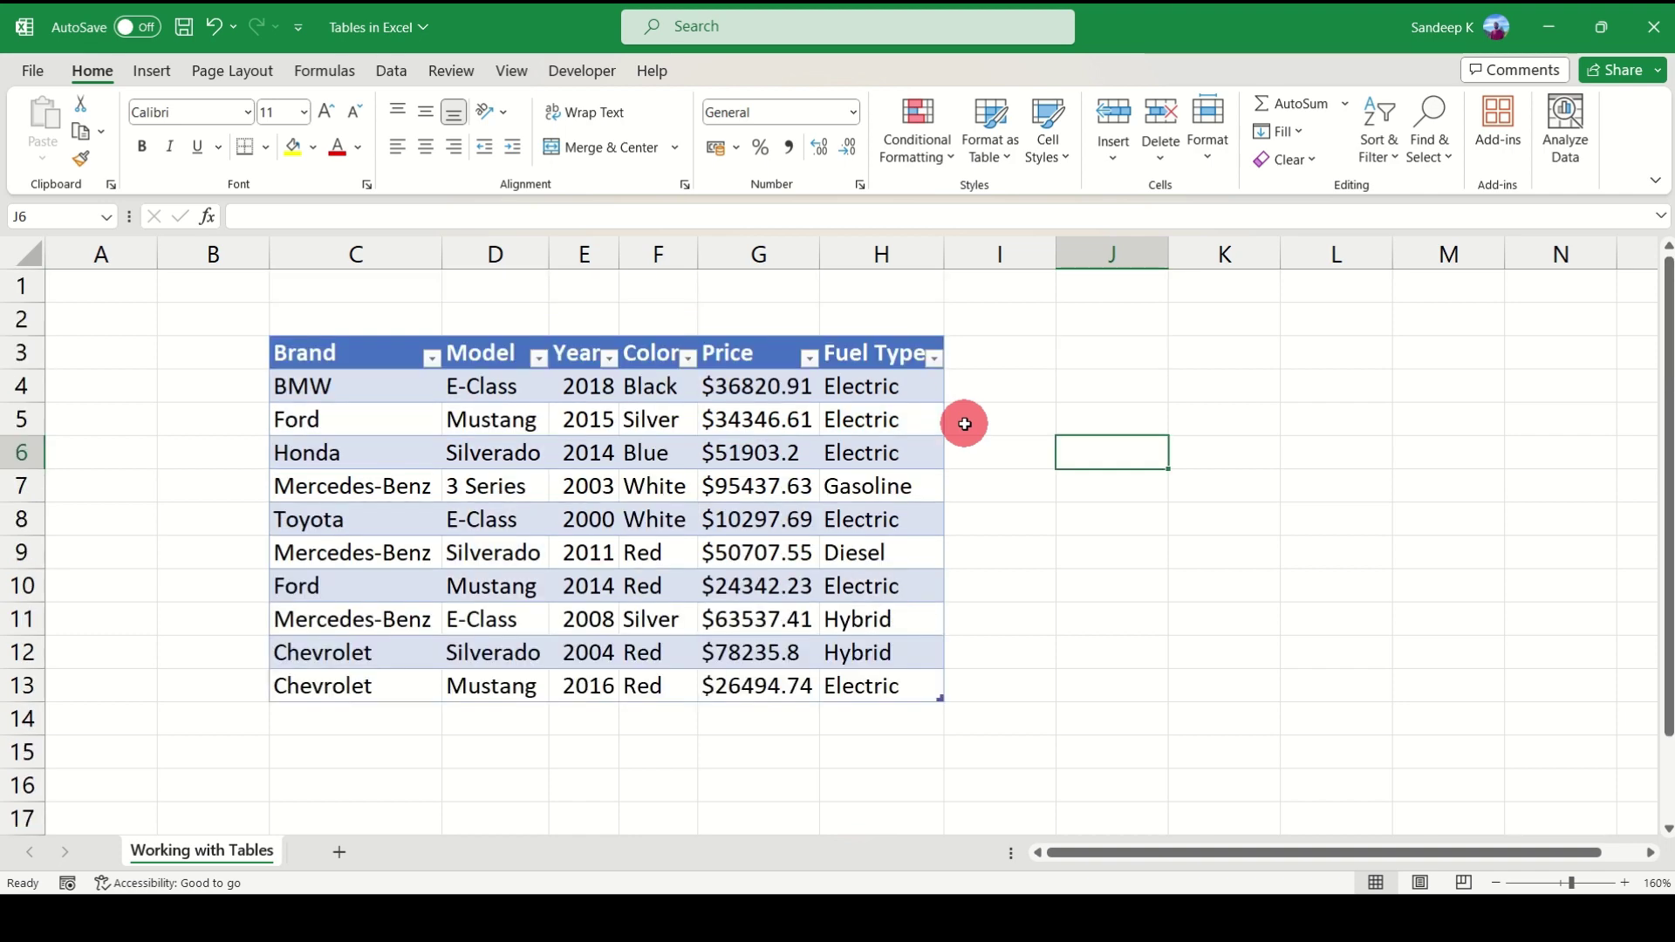
{"action": "left_click", "coordinate": [380, 444]}
{"action": "scroll", "coordinate": [691, 457], "scroll_direction": "down", "scroll_amount": 2}
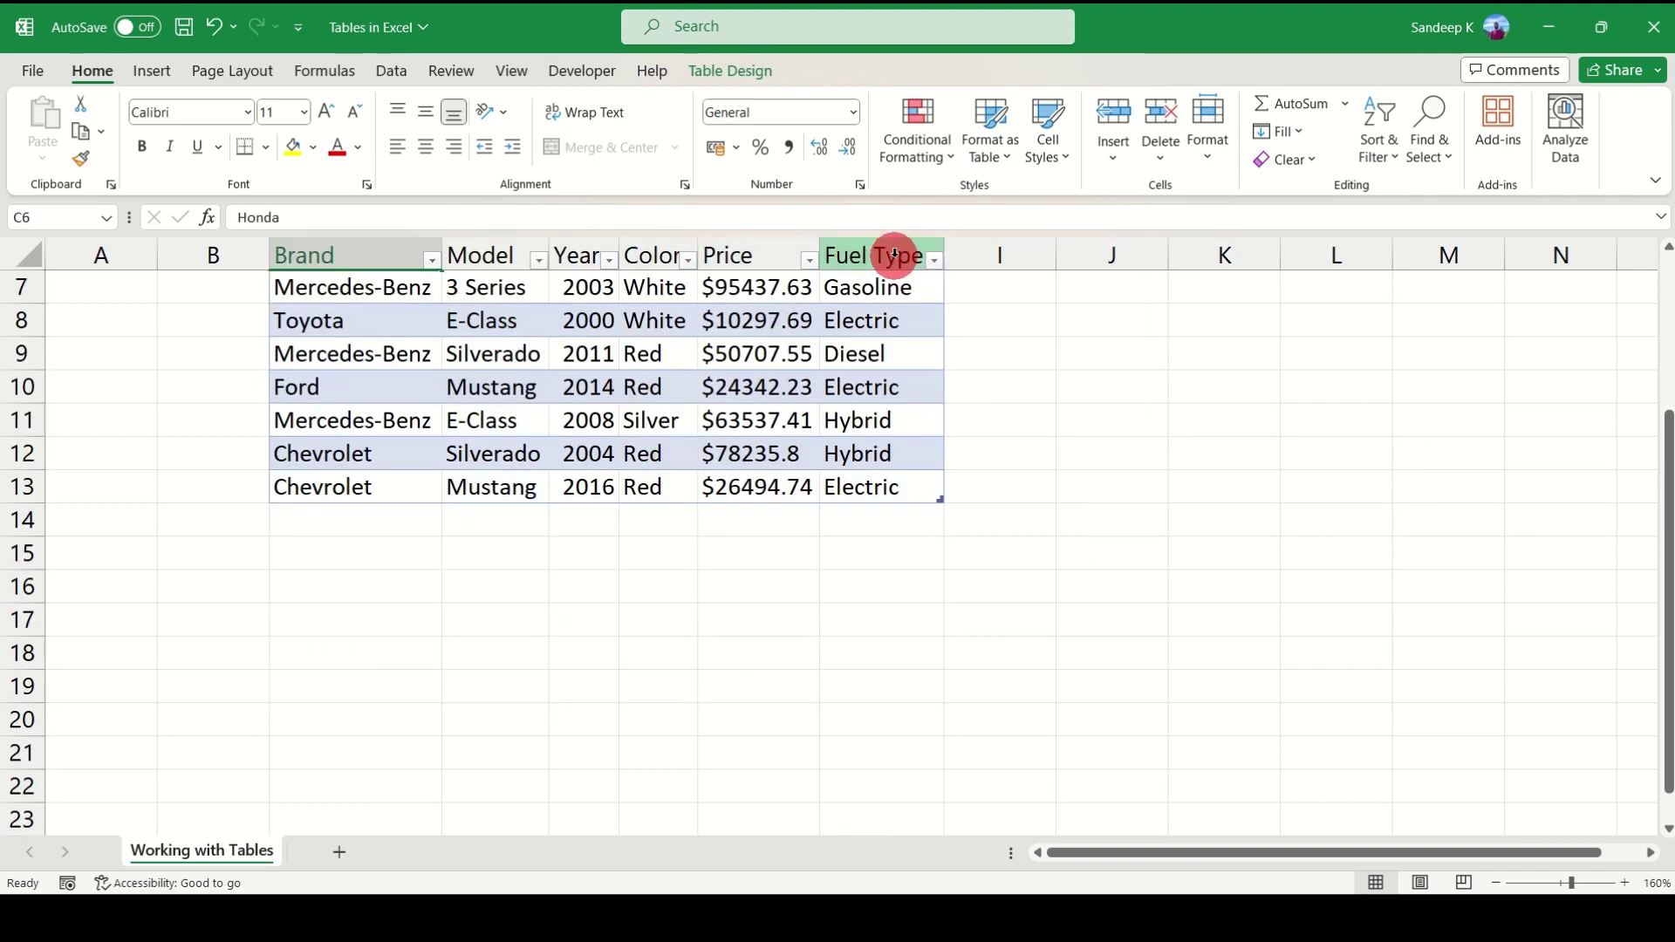
{"action": "scroll", "coordinate": [551, 427], "scroll_direction": "up", "scroll_amount": 1}
{"action": "scroll", "coordinate": [550, 427], "scroll_direction": "up", "scroll_amount": 1}
{"action": "left_click", "coordinate": [410, 405]}
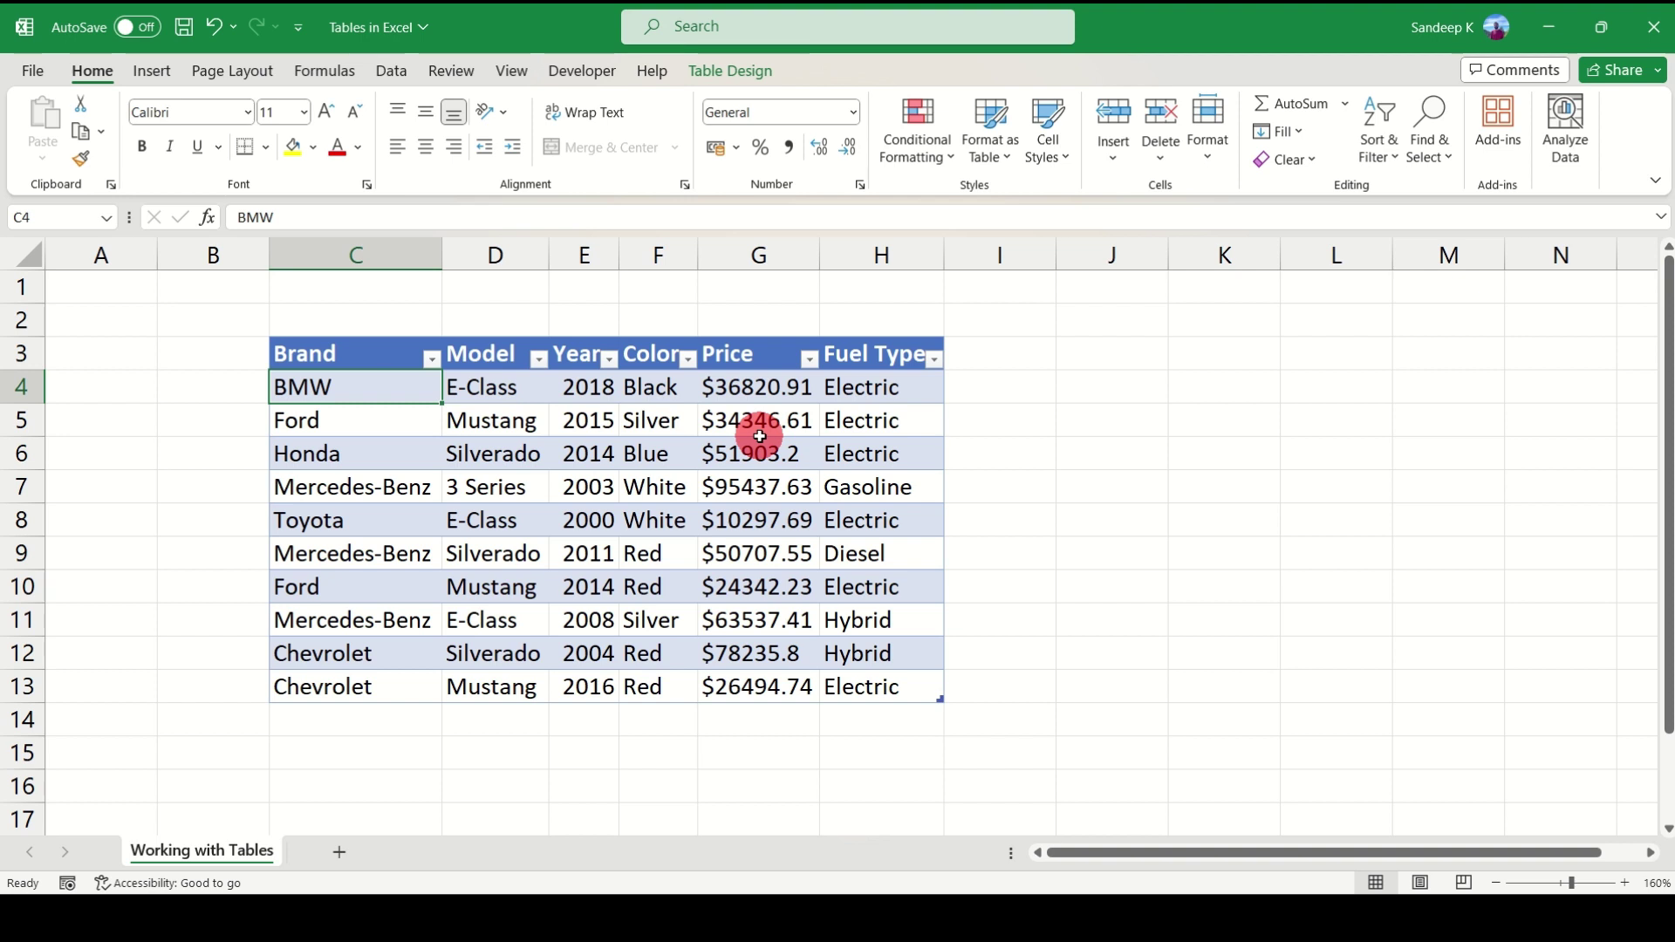
{"action": "left_click", "coordinate": [851, 408]}
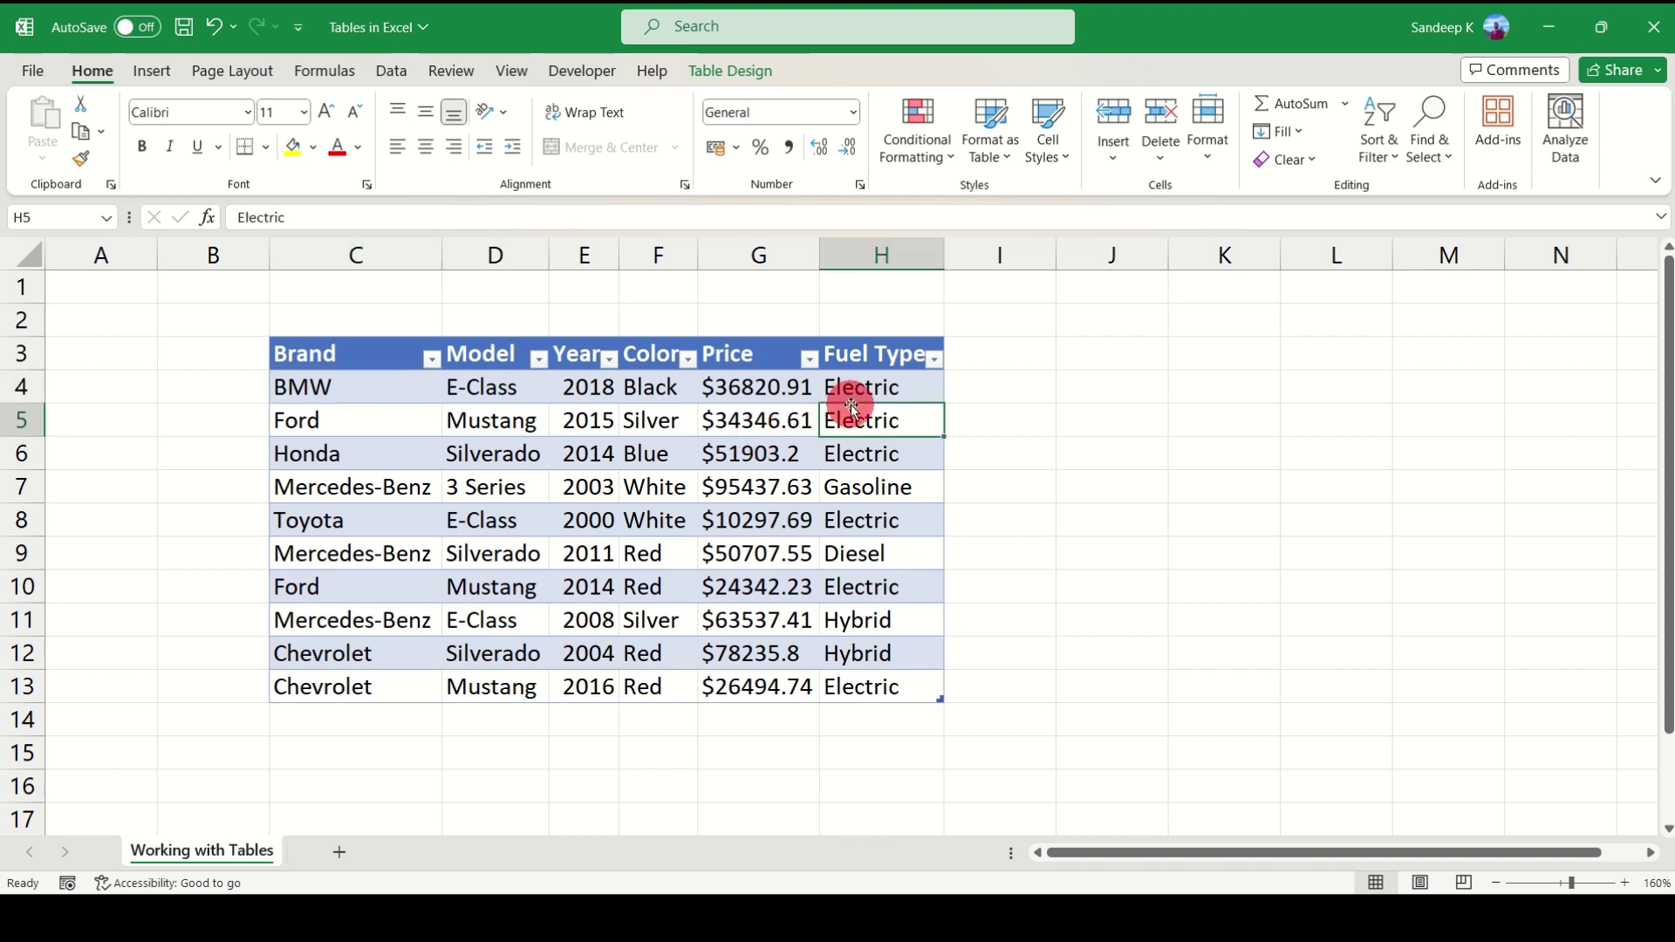
Enter =TEXTJOIN(" ",,Table4[@[Brand]:[Model]]) in I4 to create the joined Brand-Model column.
{"action": "left_click", "coordinate": [964, 387]}
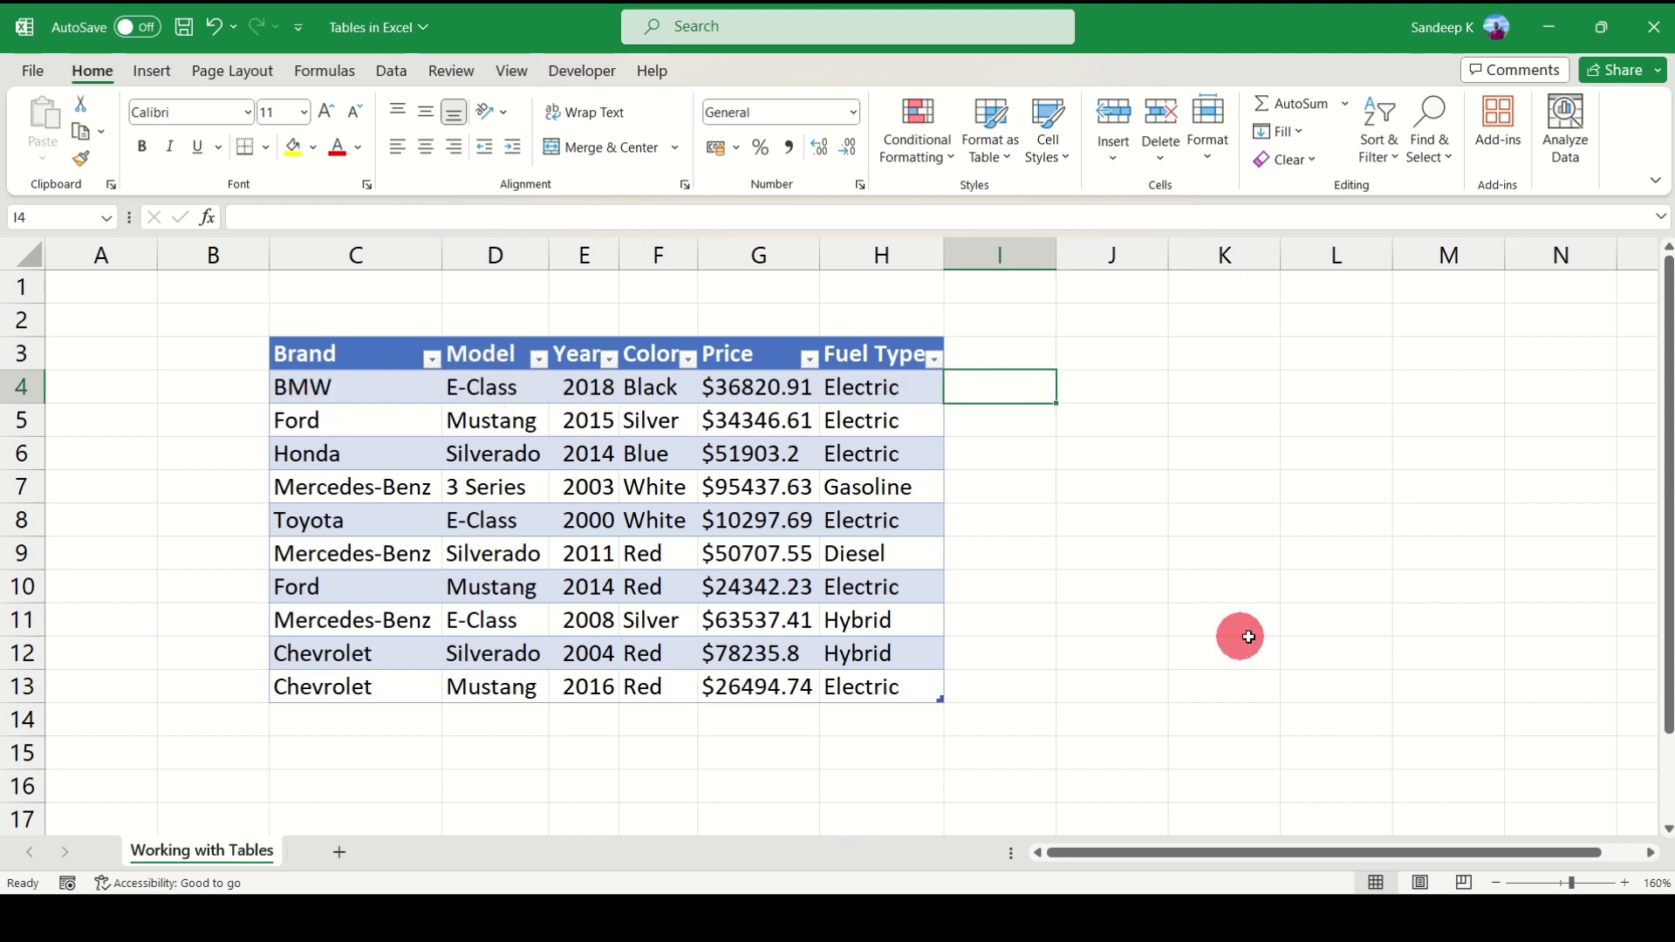
{"action": "type", "text": "conc"}
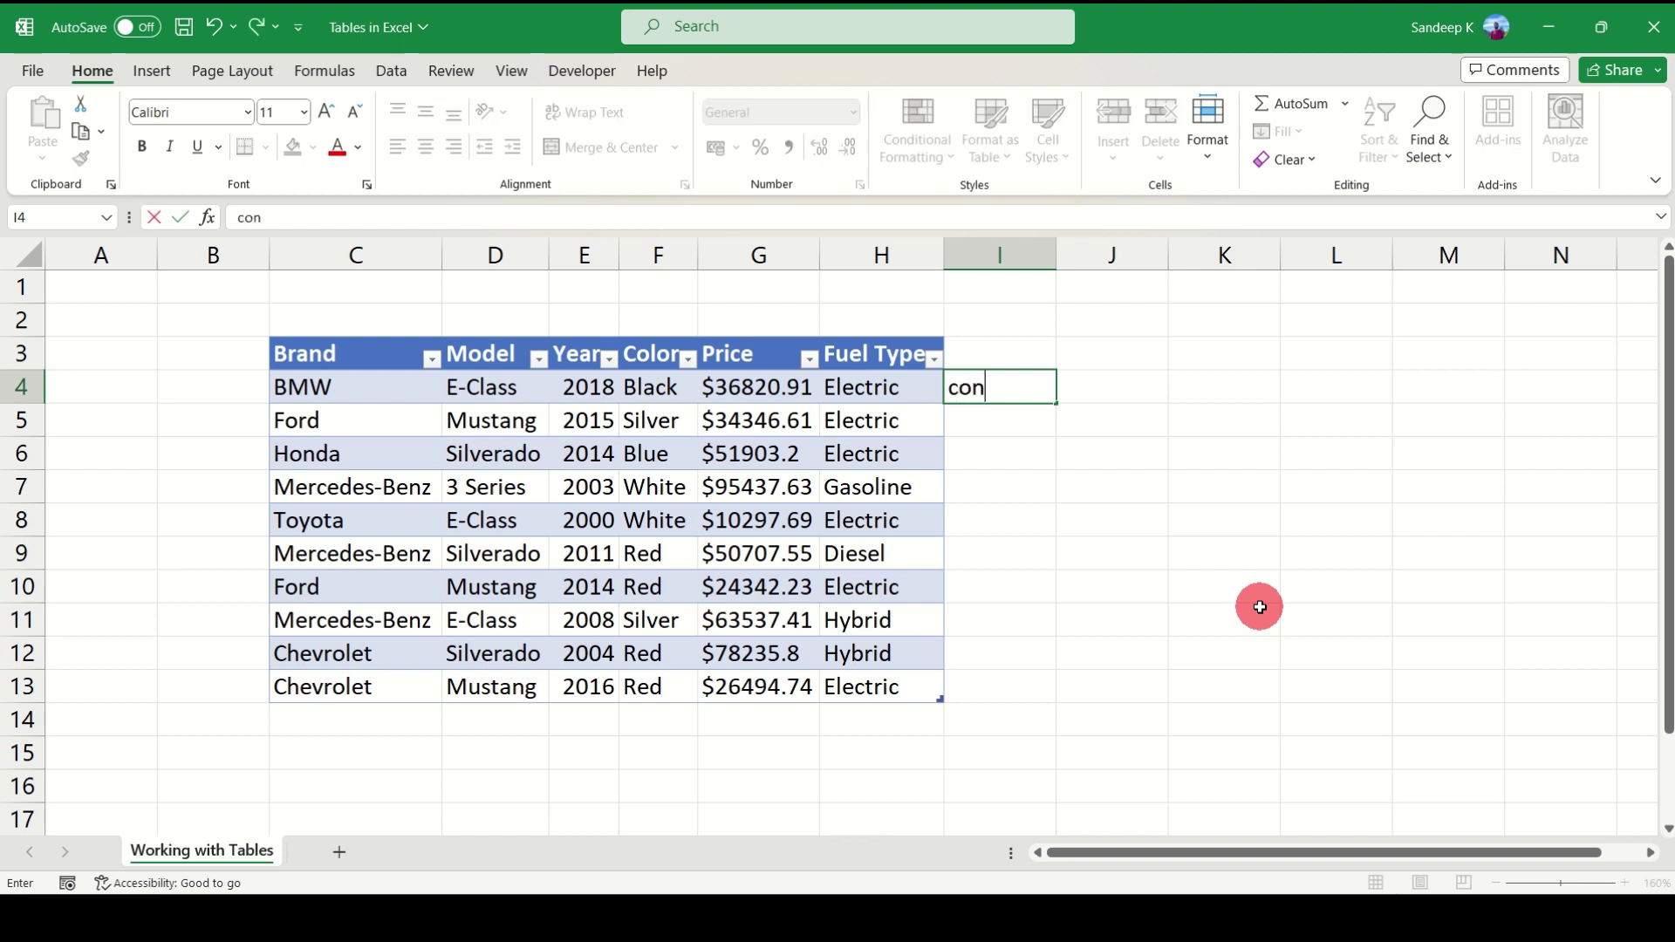
{"action": "key", "text": "BackSpace"}
{"action": "key", "text": "BackSpace"}
{"action": "key", "text": "BackSpace"}
{"action": "key", "text": "BackSpace"}
{"action": "type", "text": "="}
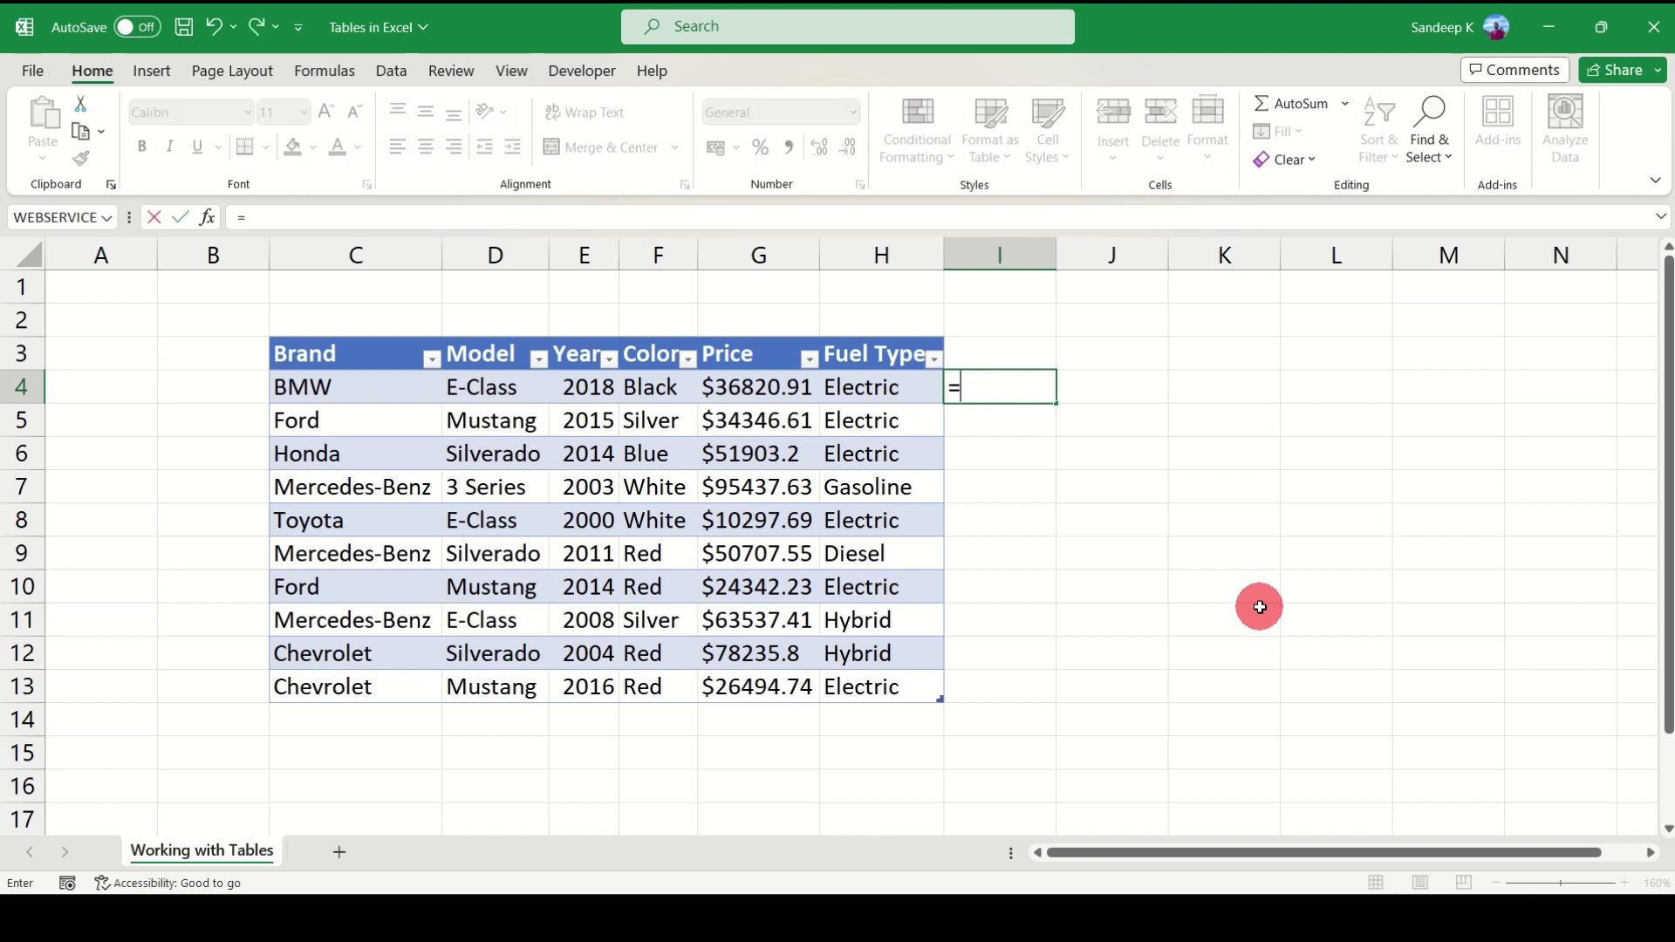
{"action": "type", "text": "textjo"}
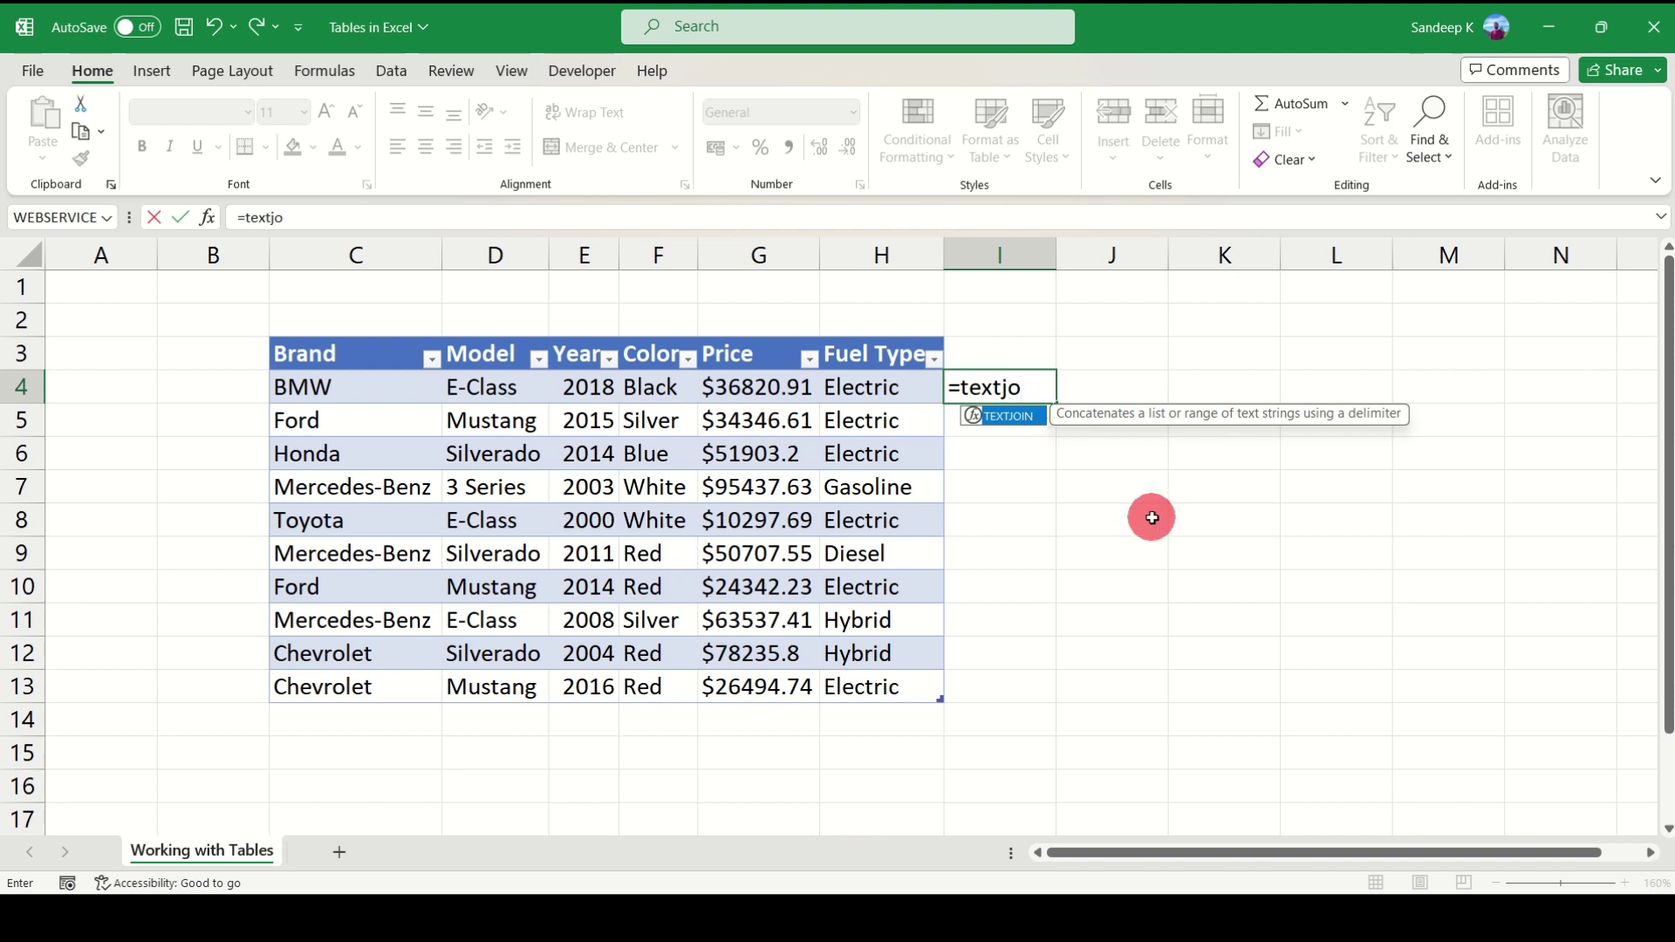
{"action": "key", "text": "Tab"}
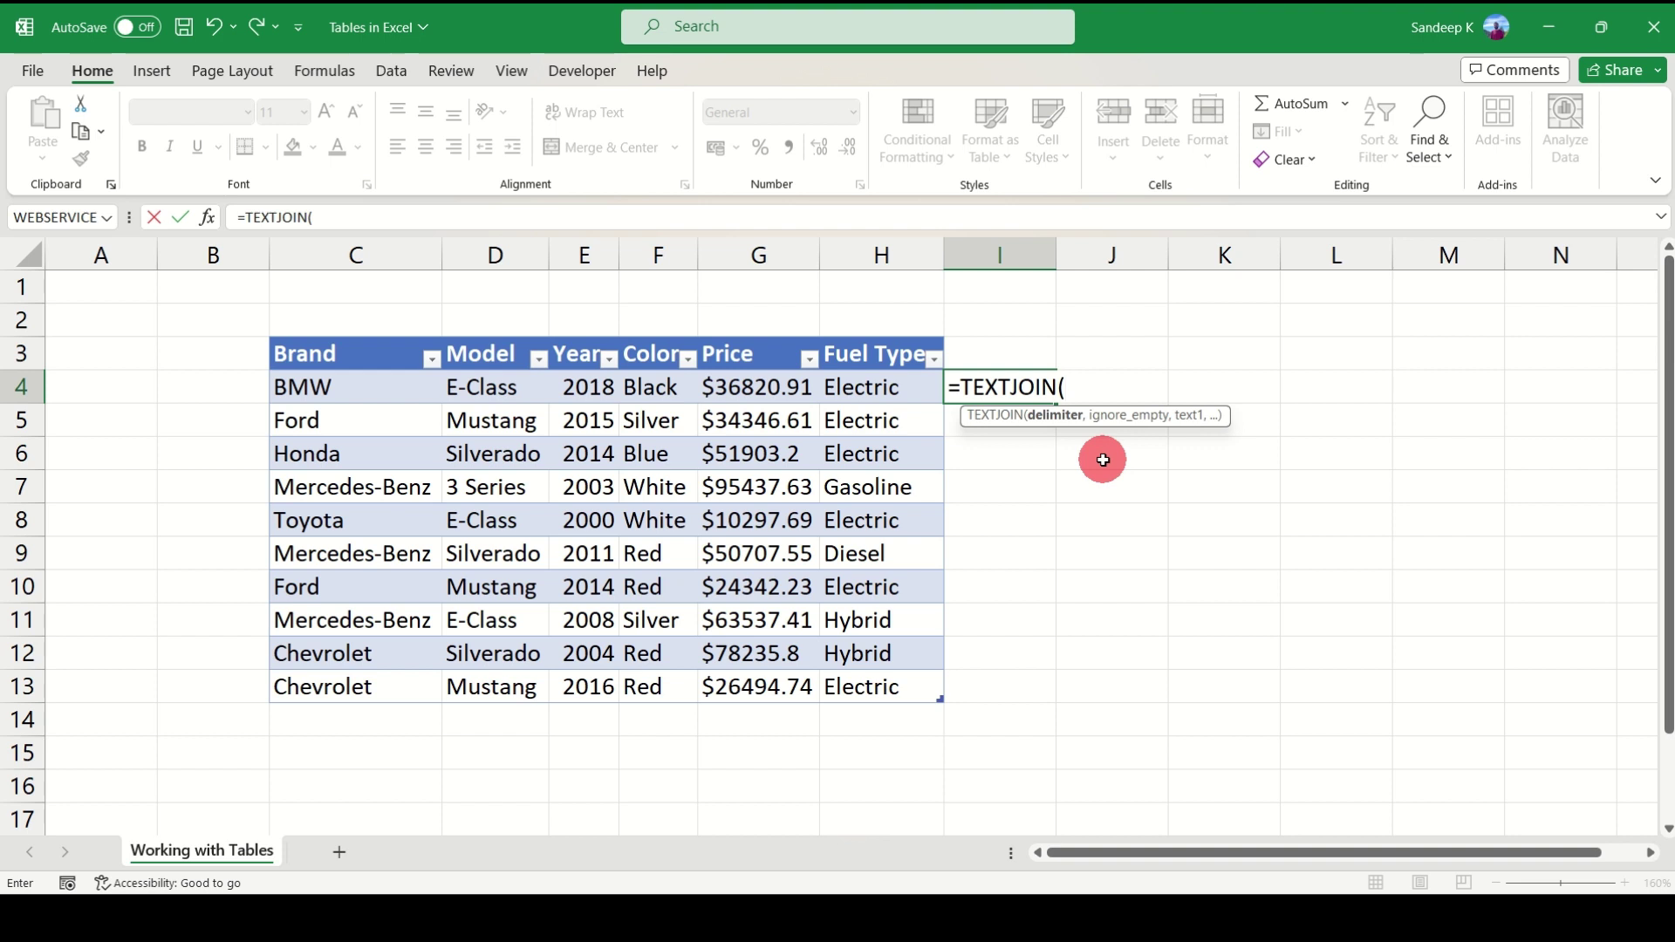
{"action": "type", "text": "\" \",,"}
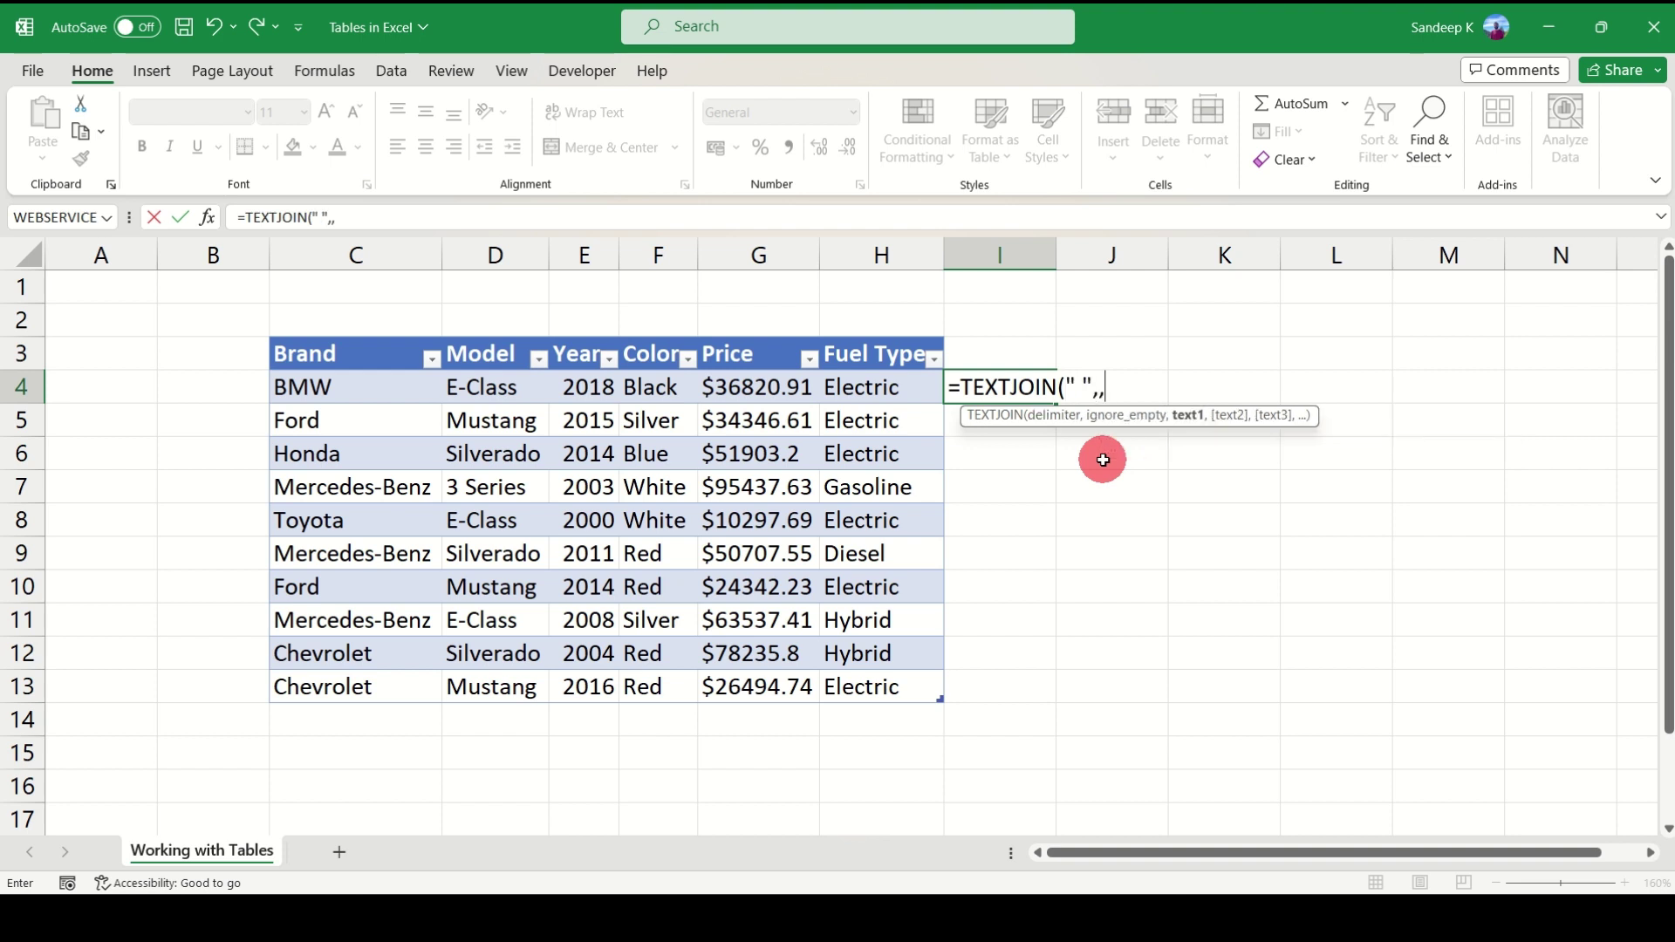
{"action": "left_click", "coordinate": [305, 384]}
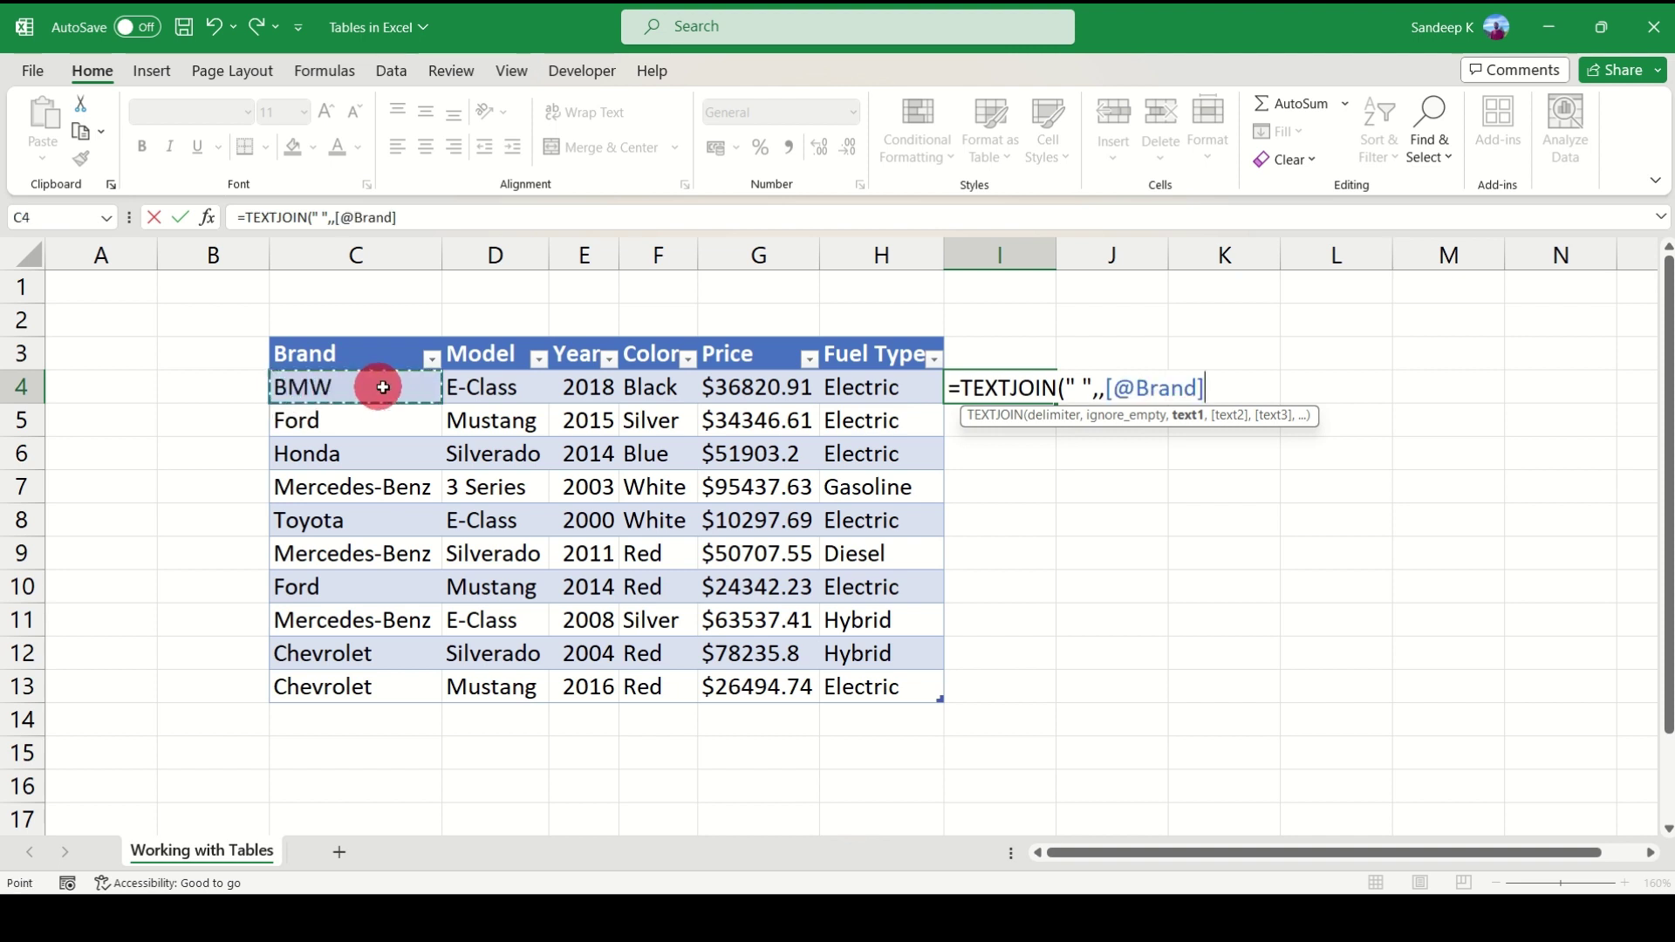
{"action": "left_click_drag", "start_coordinate": [402, 386], "coordinate": [495, 385]}
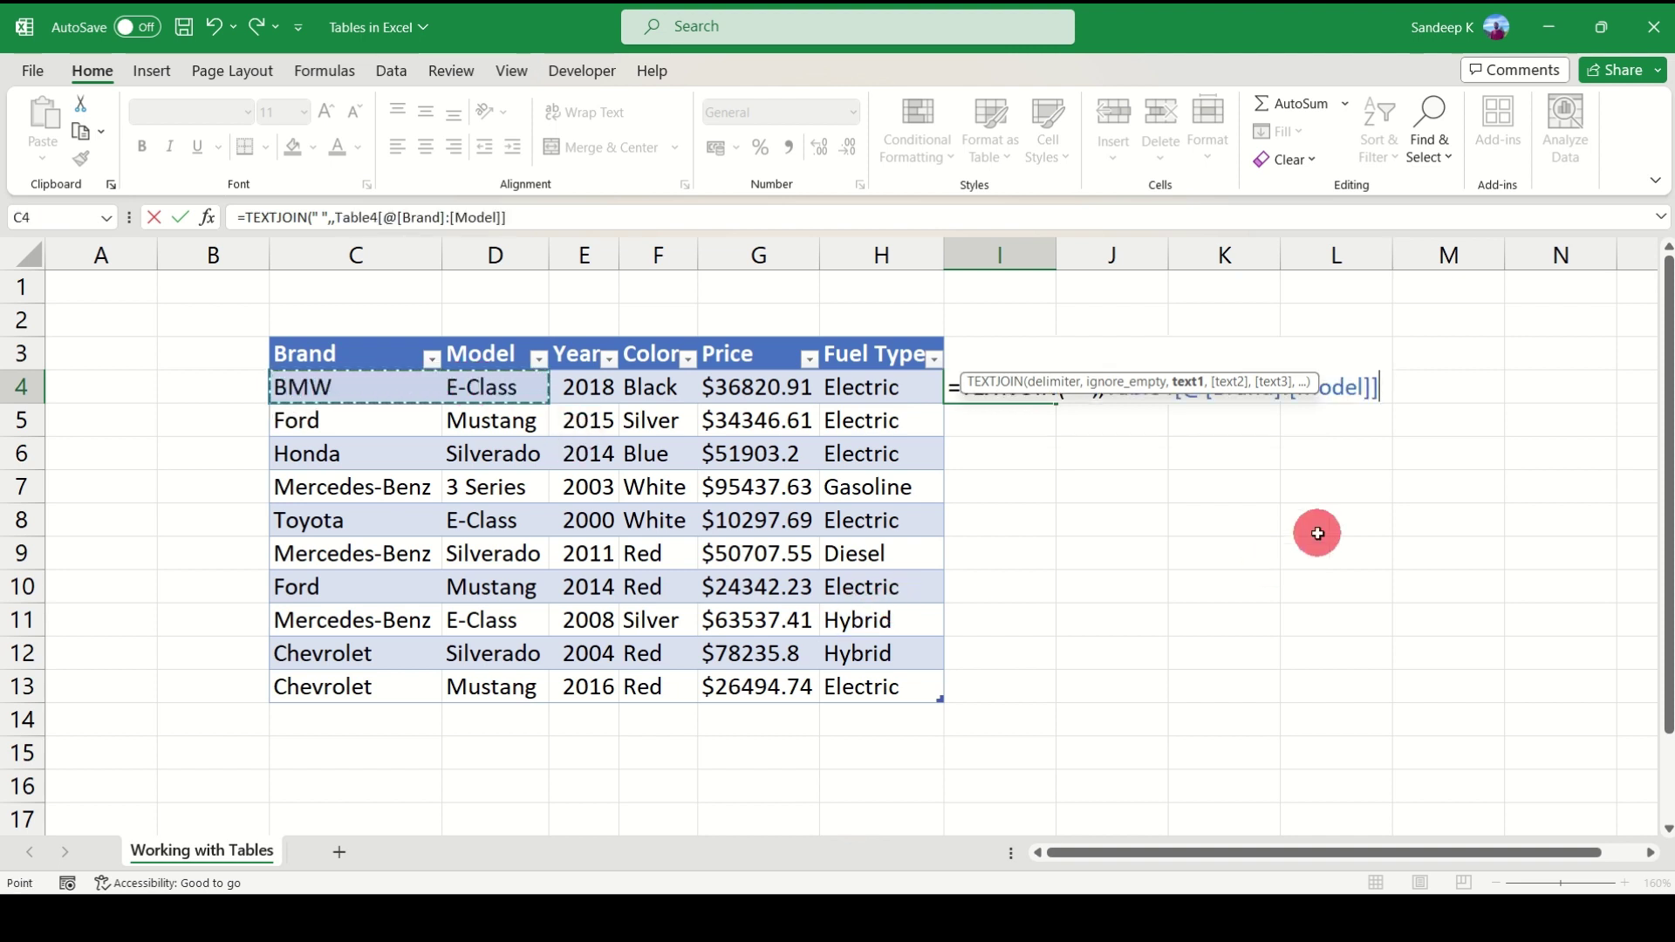
{"action": "type", "text": ")"}
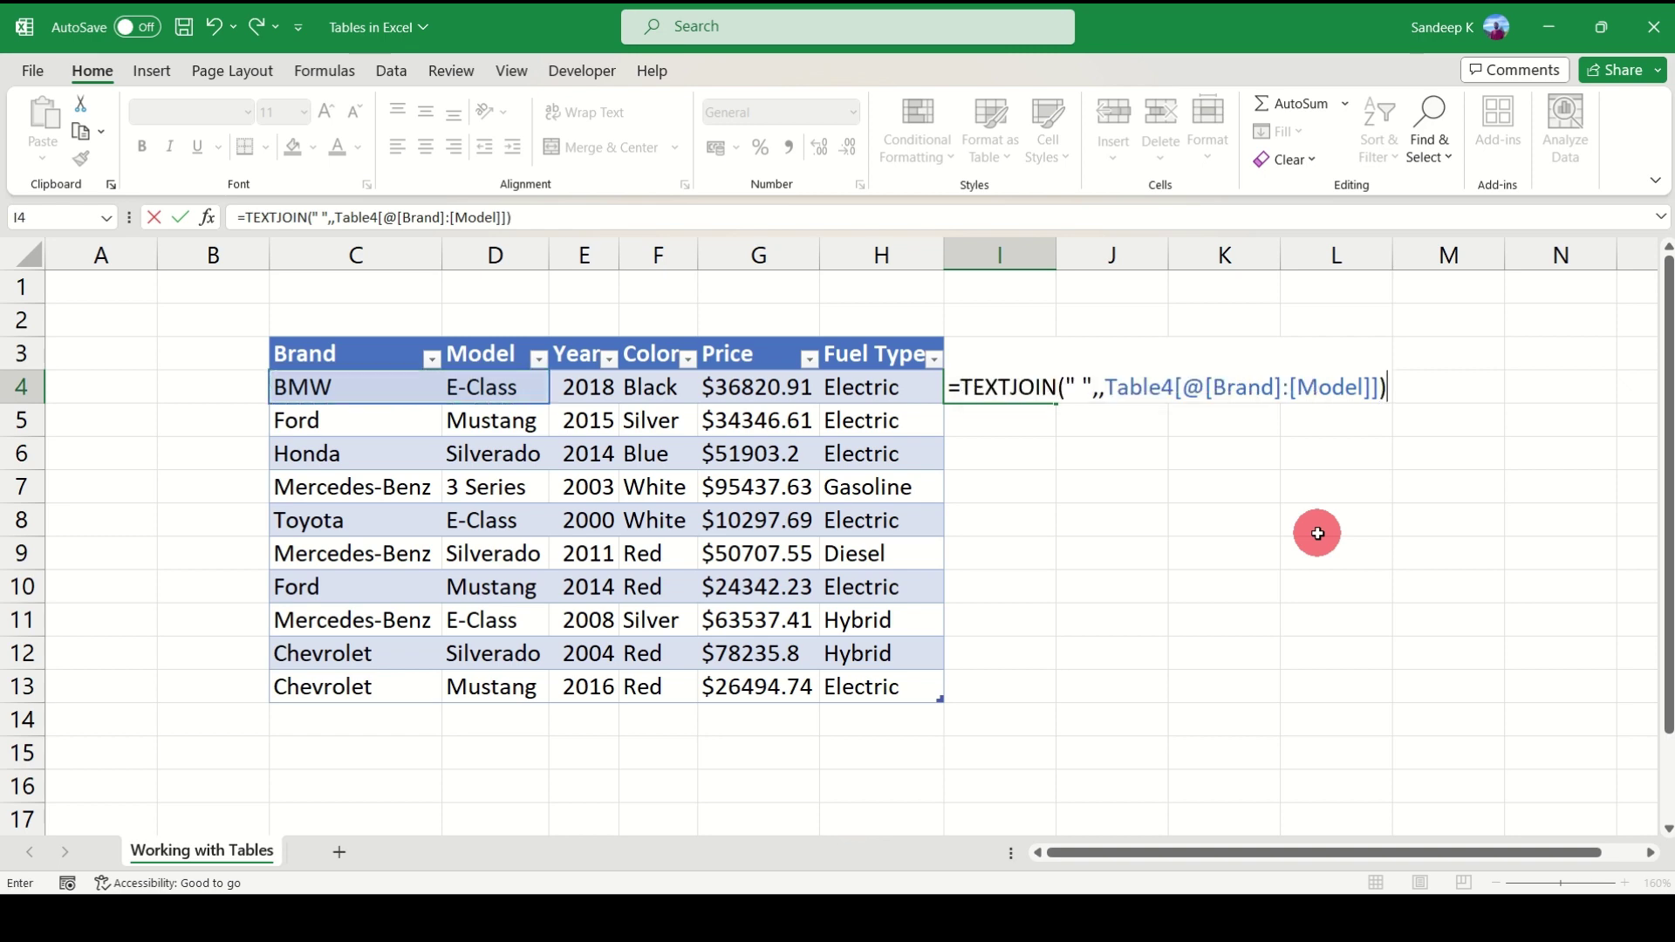
{"action": "key", "text": "Return"}
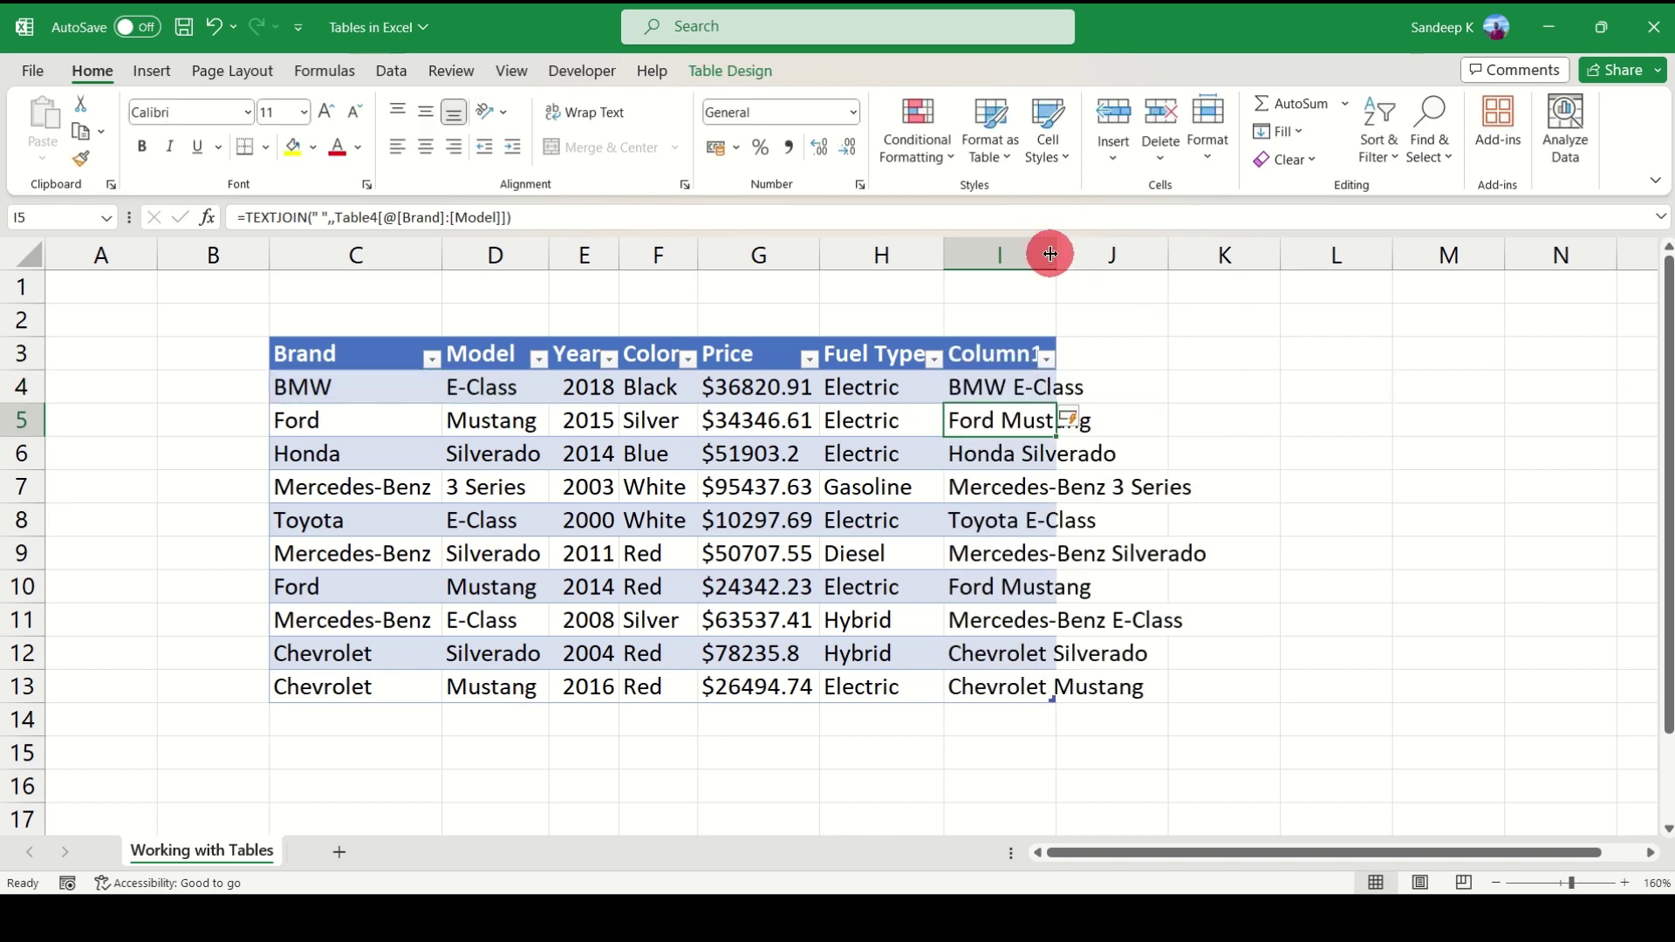
Widen column I to fit the joined names and review the Table4 reference in I4's formula.
{"action": "left_click_drag", "start_coordinate": [1057, 255], "coordinate": [1224, 254]}
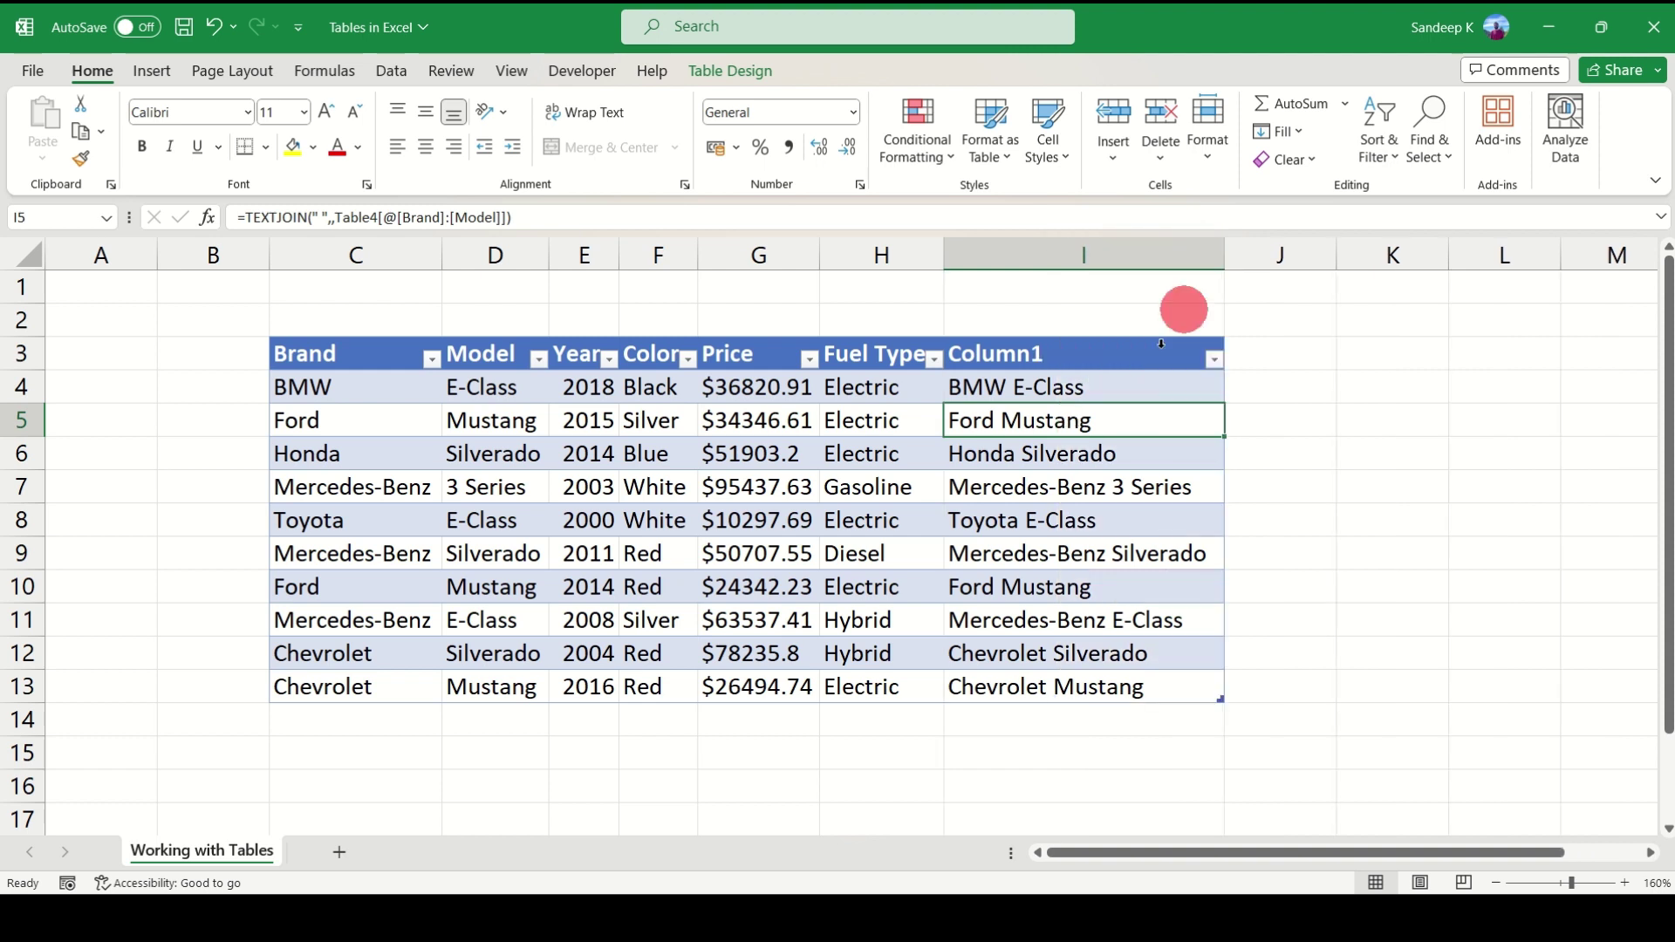
{"action": "left_click", "coordinate": [1028, 390]}
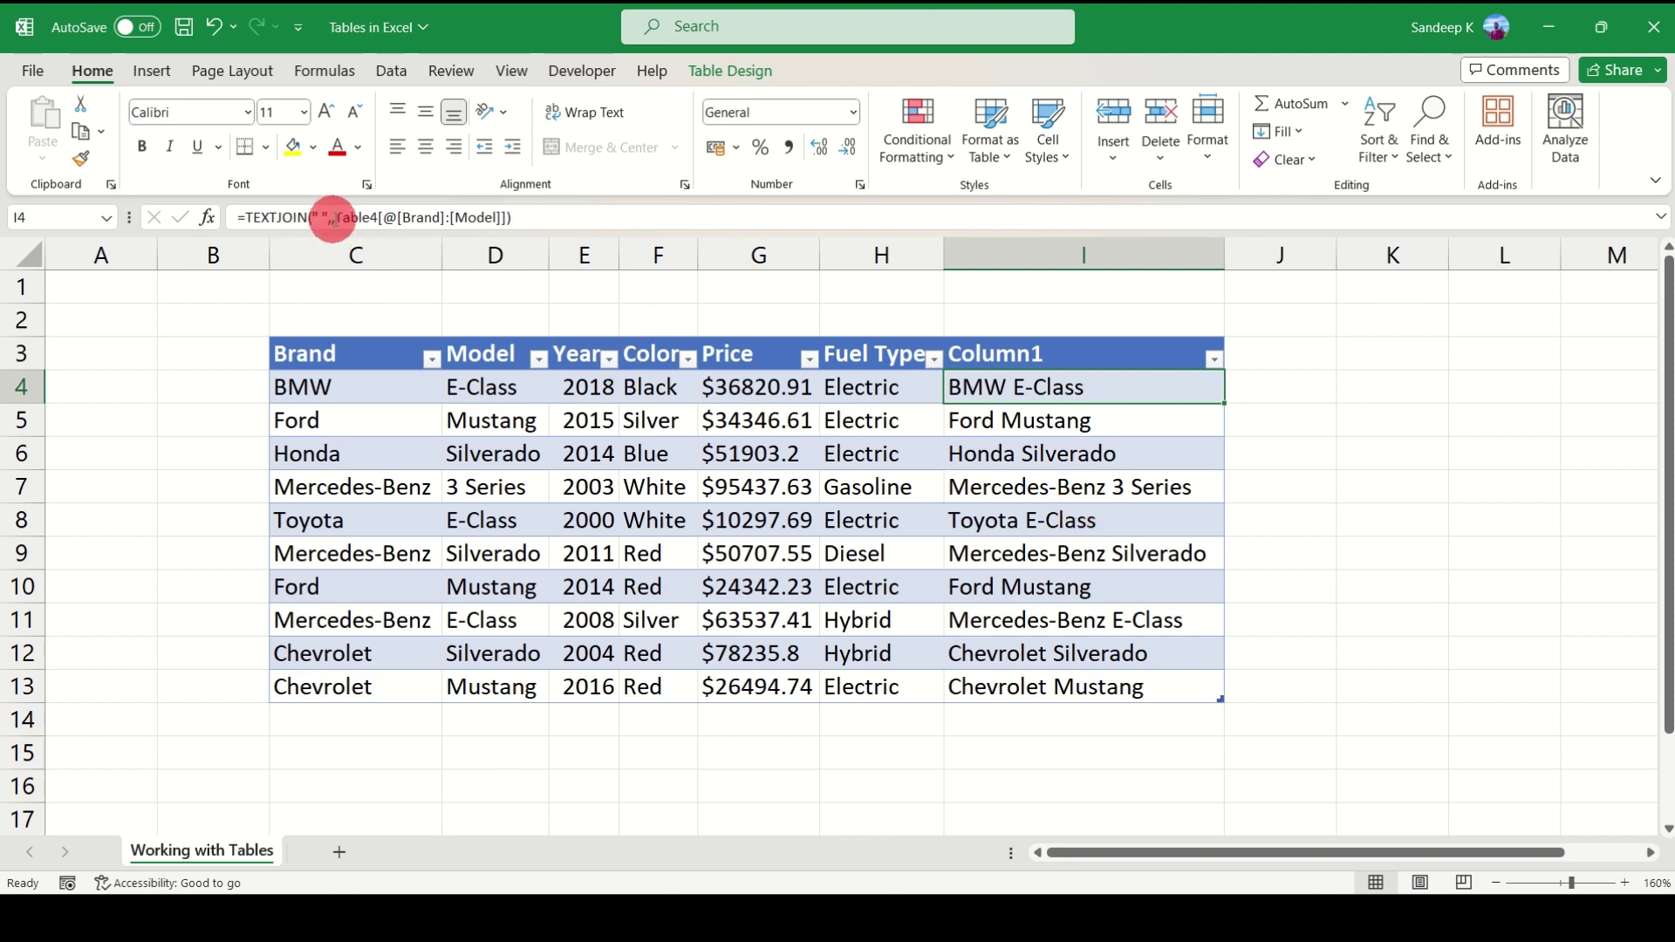
{"action": "left_click_drag", "start_coordinate": [336, 217], "coordinate": [377, 217]}
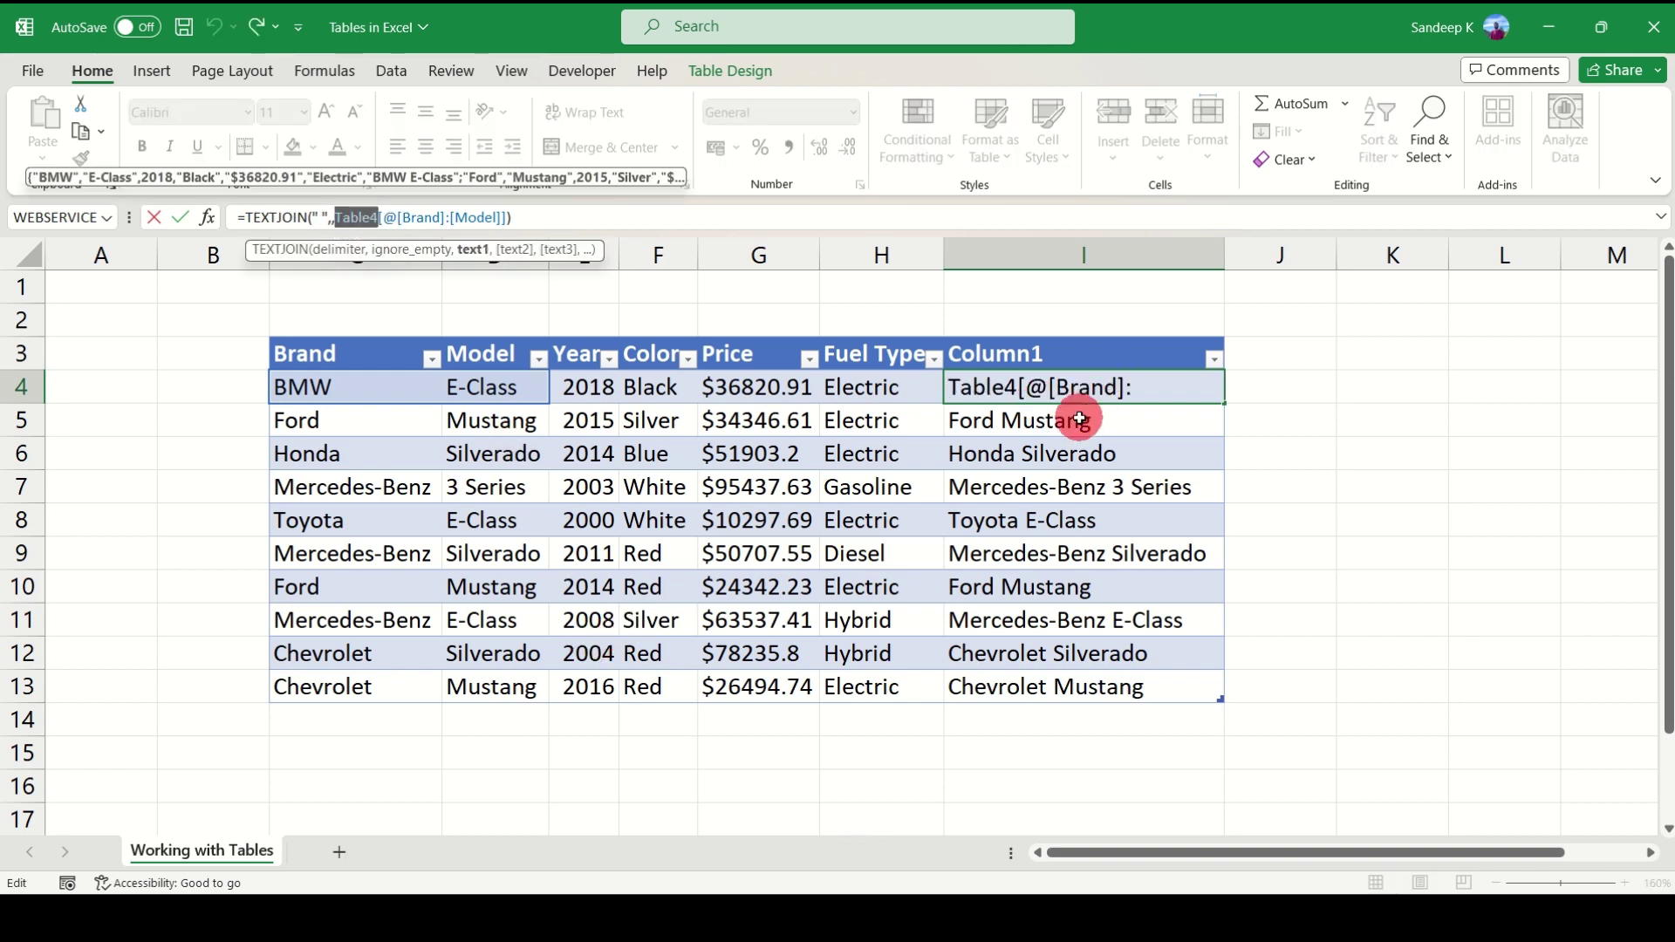
{"action": "key", "text": "Escape"}
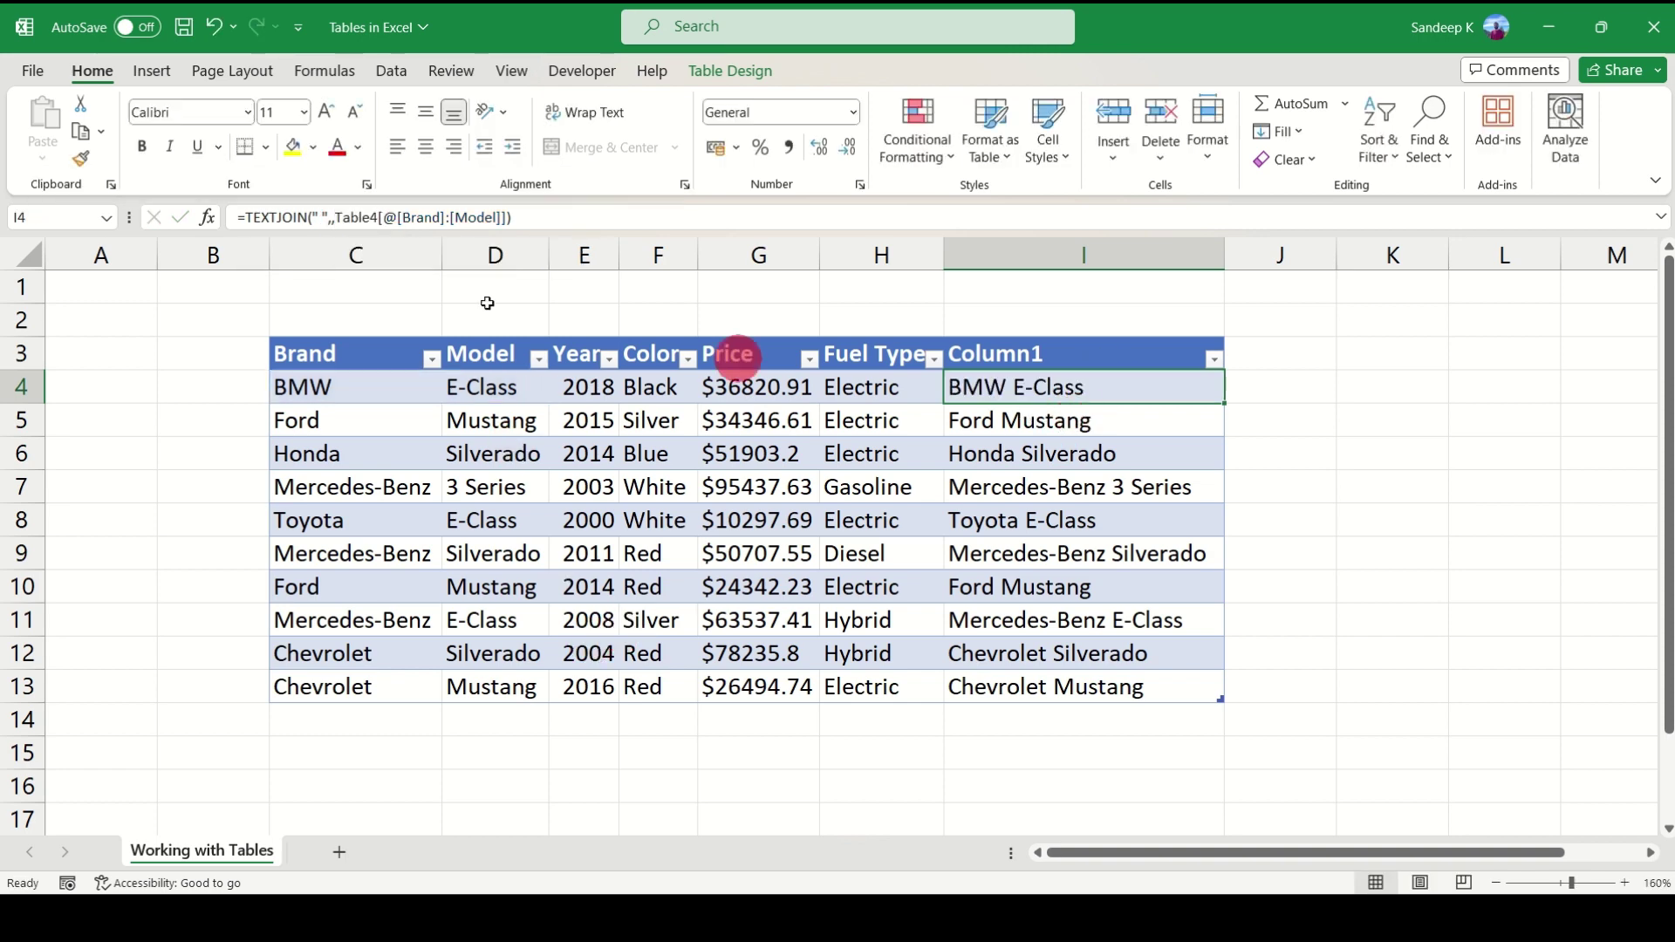
Rename the table from Table4 to CarModels in Table Design.
{"action": "left_click", "coordinate": [750, 72]}
{"action": "left_click", "coordinate": [86, 132]}
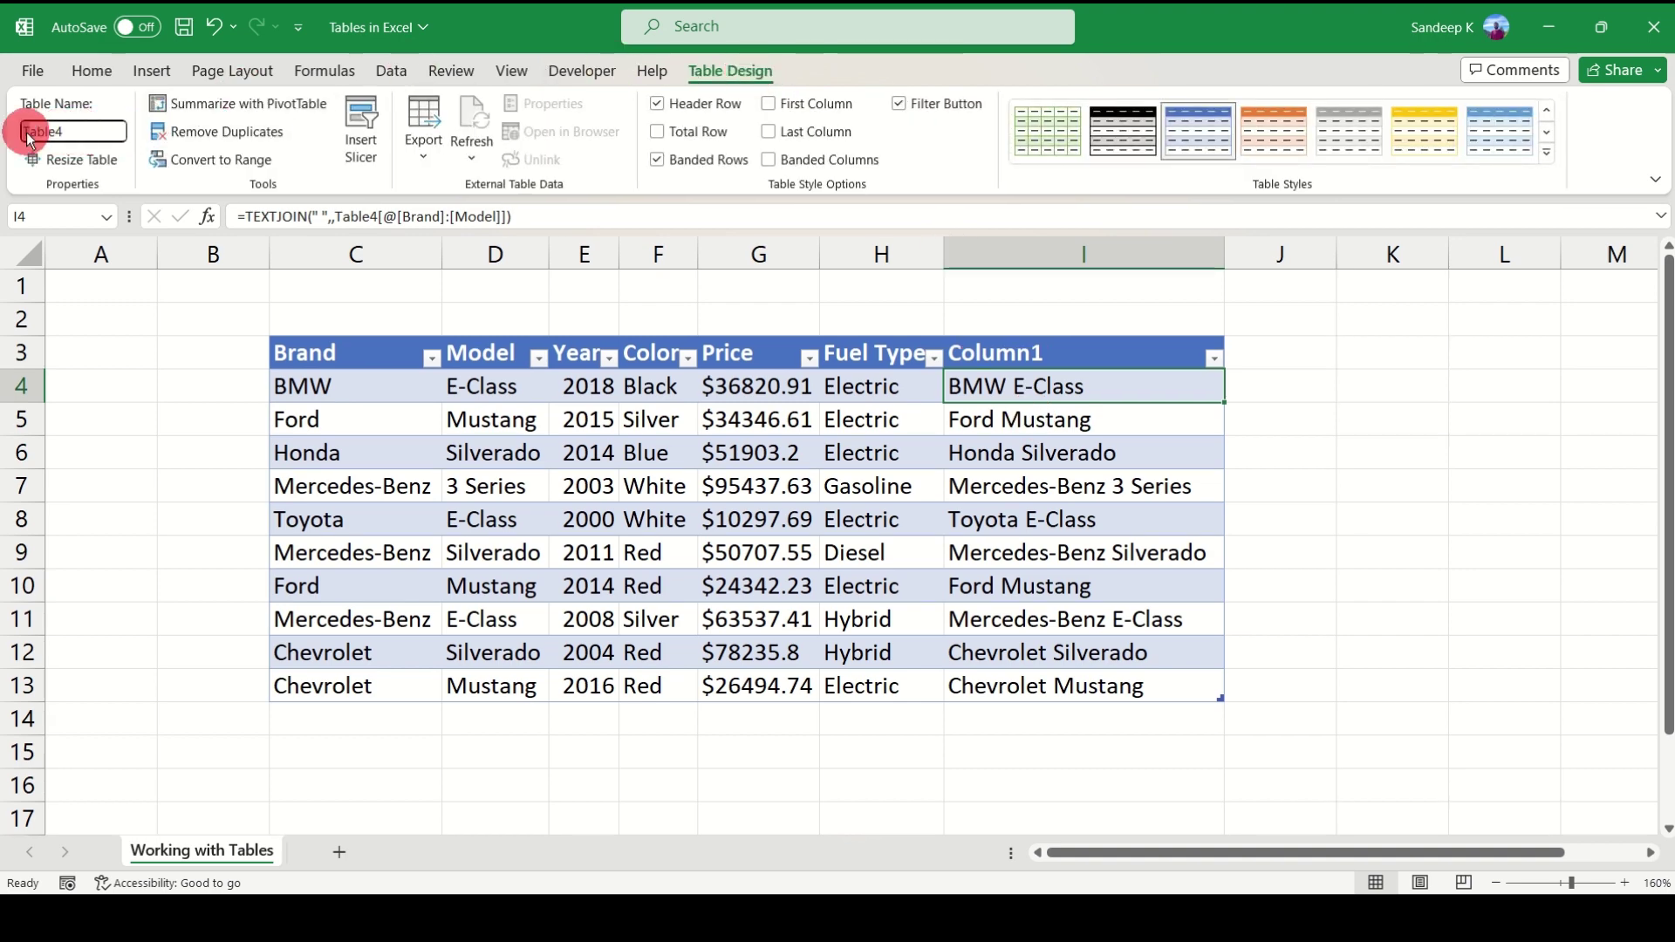
{"action": "left_click", "coordinate": [86, 133]}
{"action": "key", "text": "BackSpace"}
{"action": "key", "text": "BackSpace"}
{"action": "key", "text": "BackSpace"}
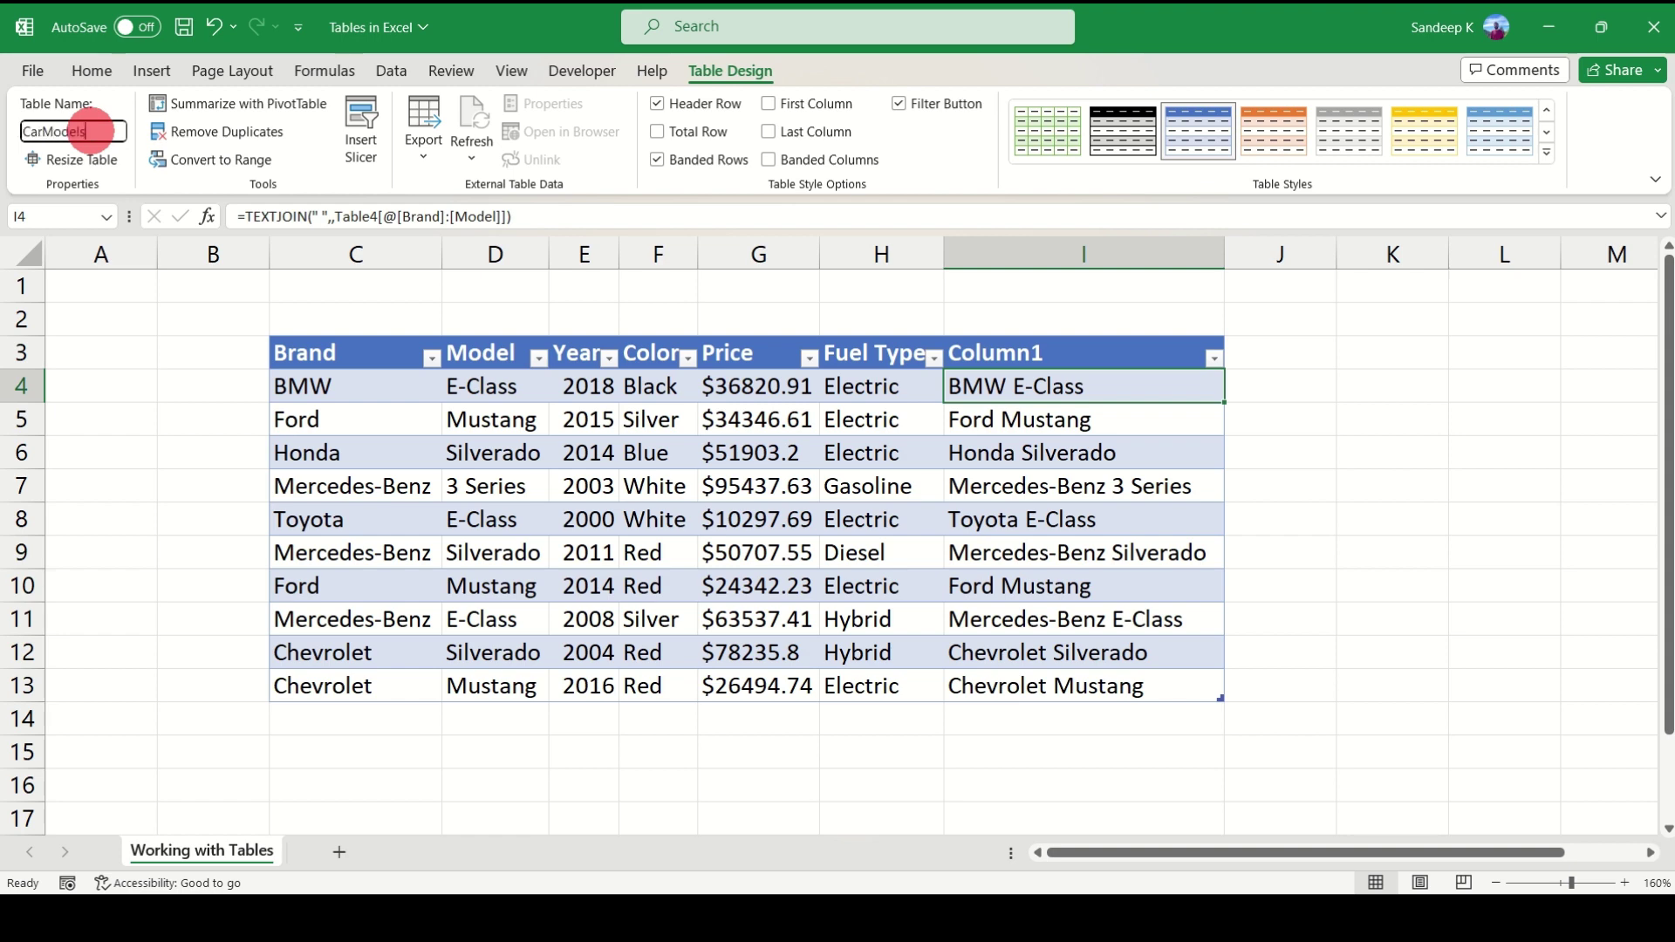
{"action": "key", "text": "Return"}
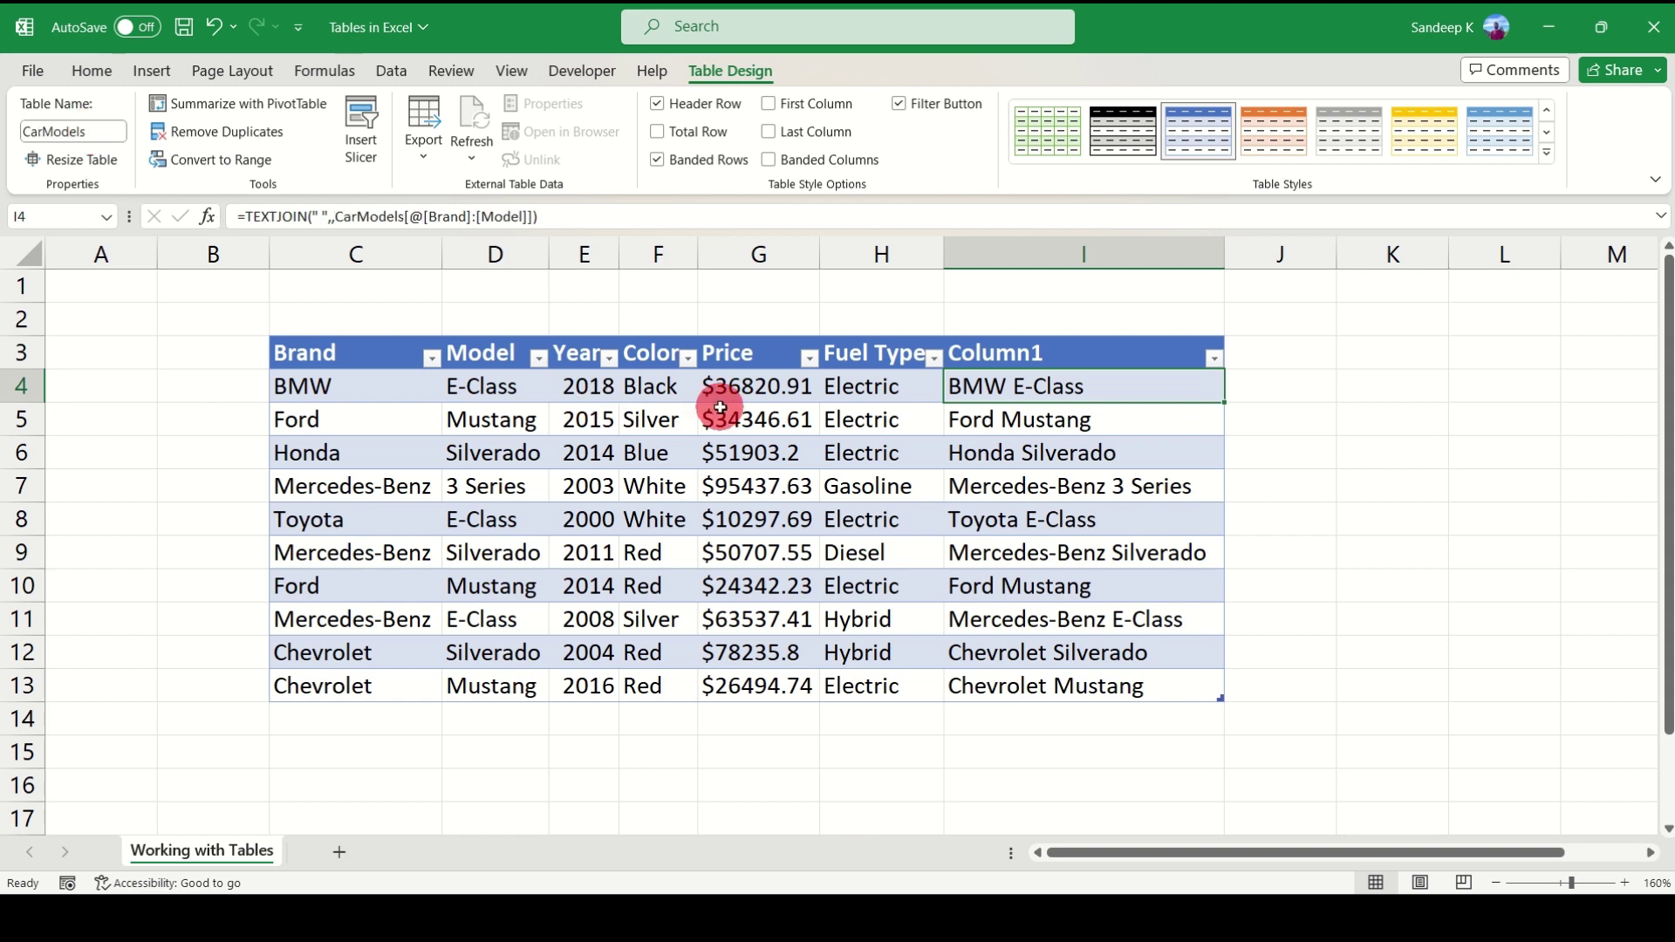
Verify several joined-name formulas now reference CarModels, including the Mercedes-Benz E-Class row.
{"action": "left_click", "coordinate": [1157, 441]}
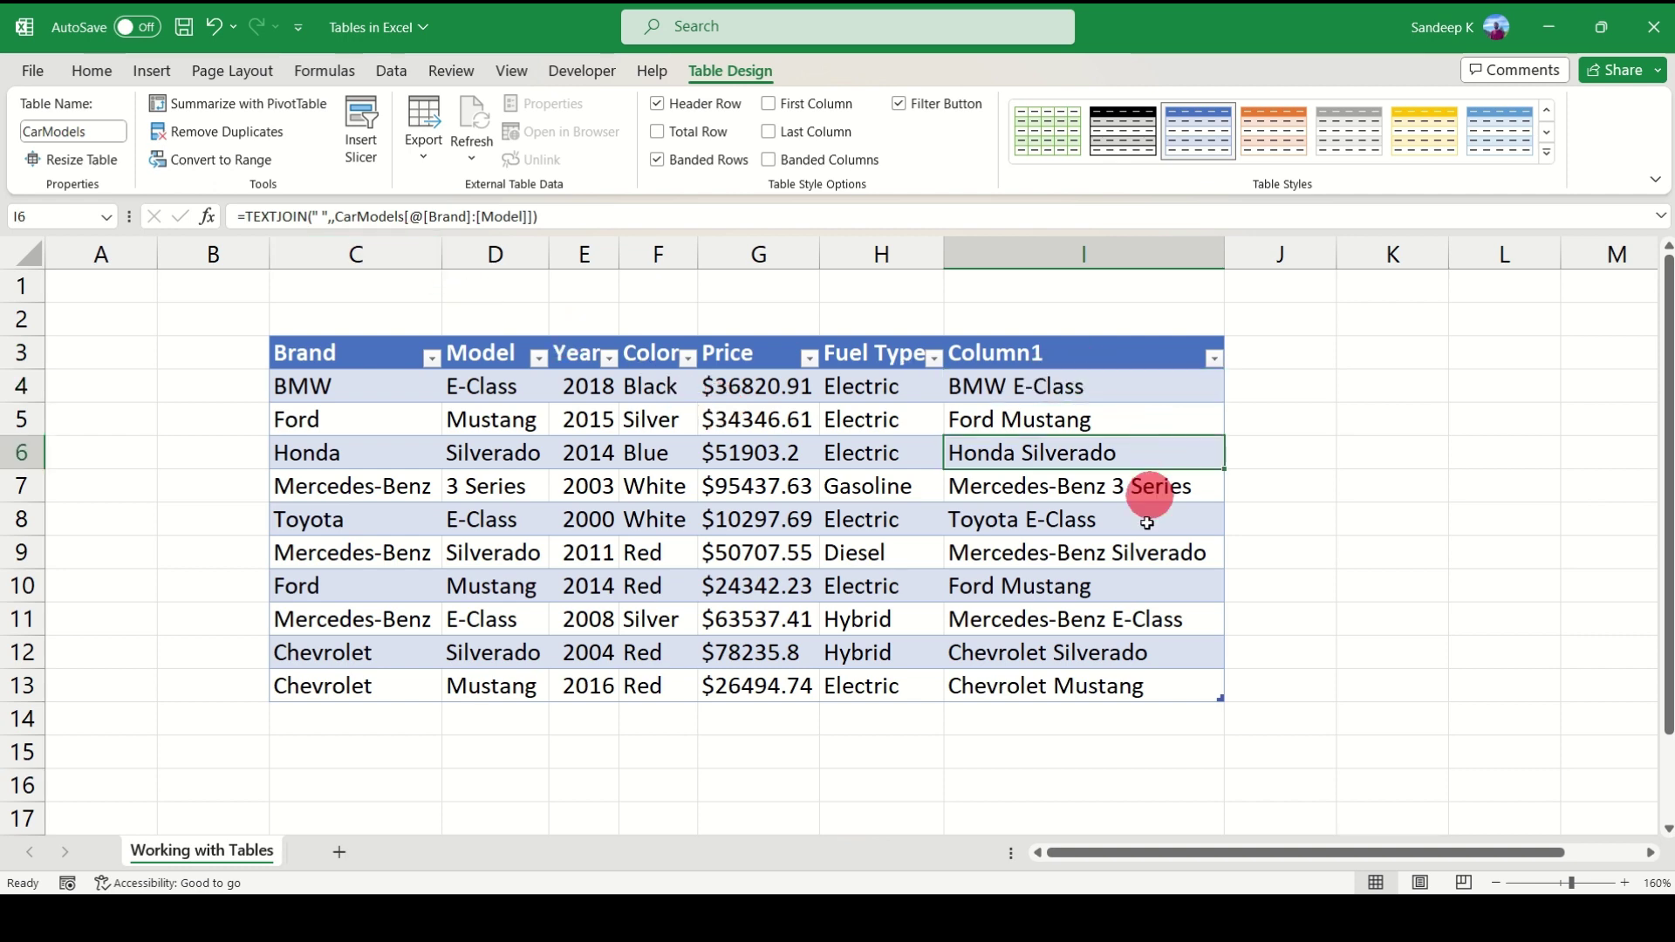
{"action": "left_click", "coordinate": [1144, 550]}
{"action": "left_click", "coordinate": [1143, 619]}
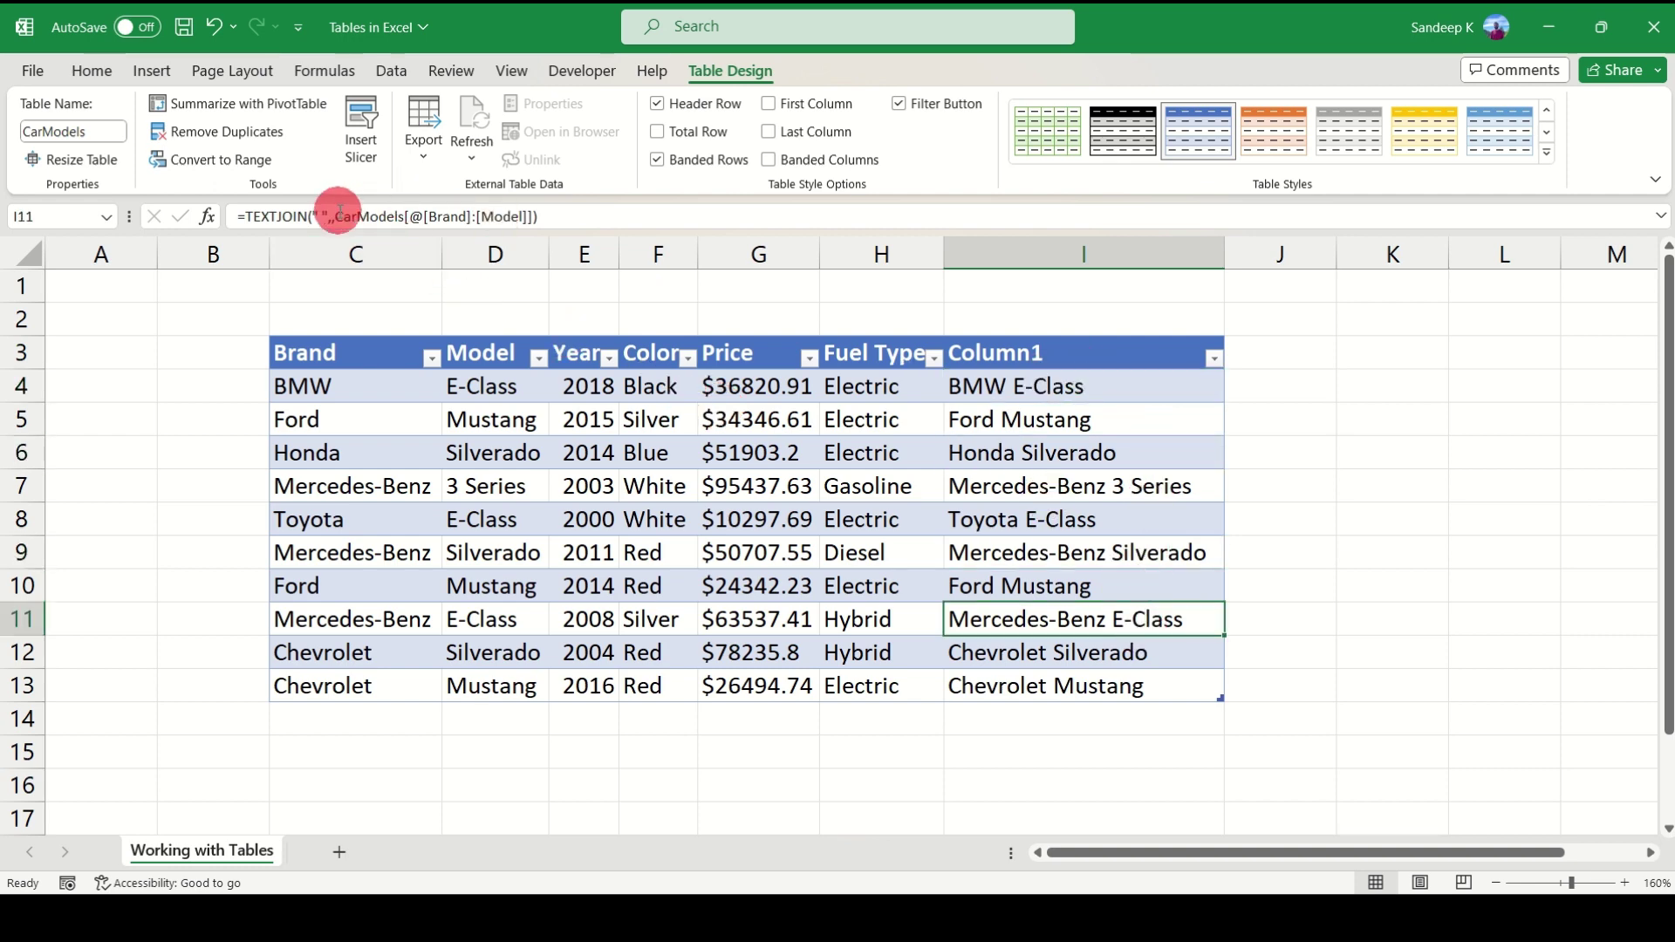
{"action": "left_click_drag", "start_coordinate": [335, 216], "coordinate": [400, 217]}
{"action": "key", "text": "Escape"}
{"action": "left_click", "coordinate": [580, 452]}
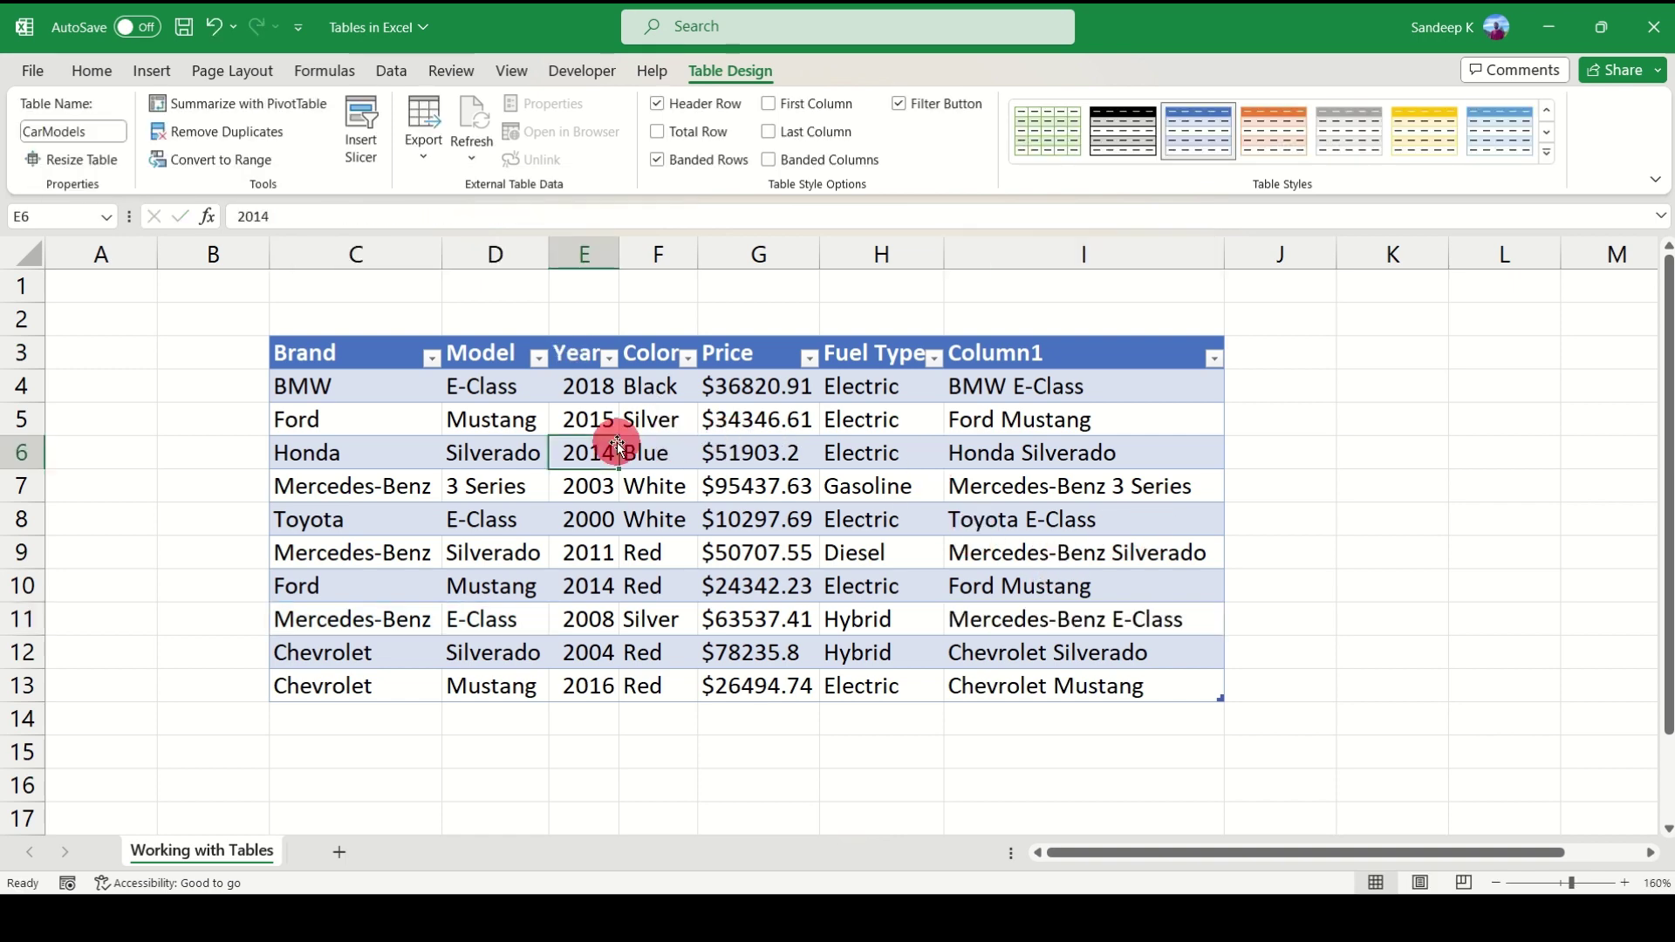
Insert an empty table row above the Honda row.
{"action": "left_click", "coordinate": [95, 70]}
{"action": "left_click", "coordinate": [338, 454]}
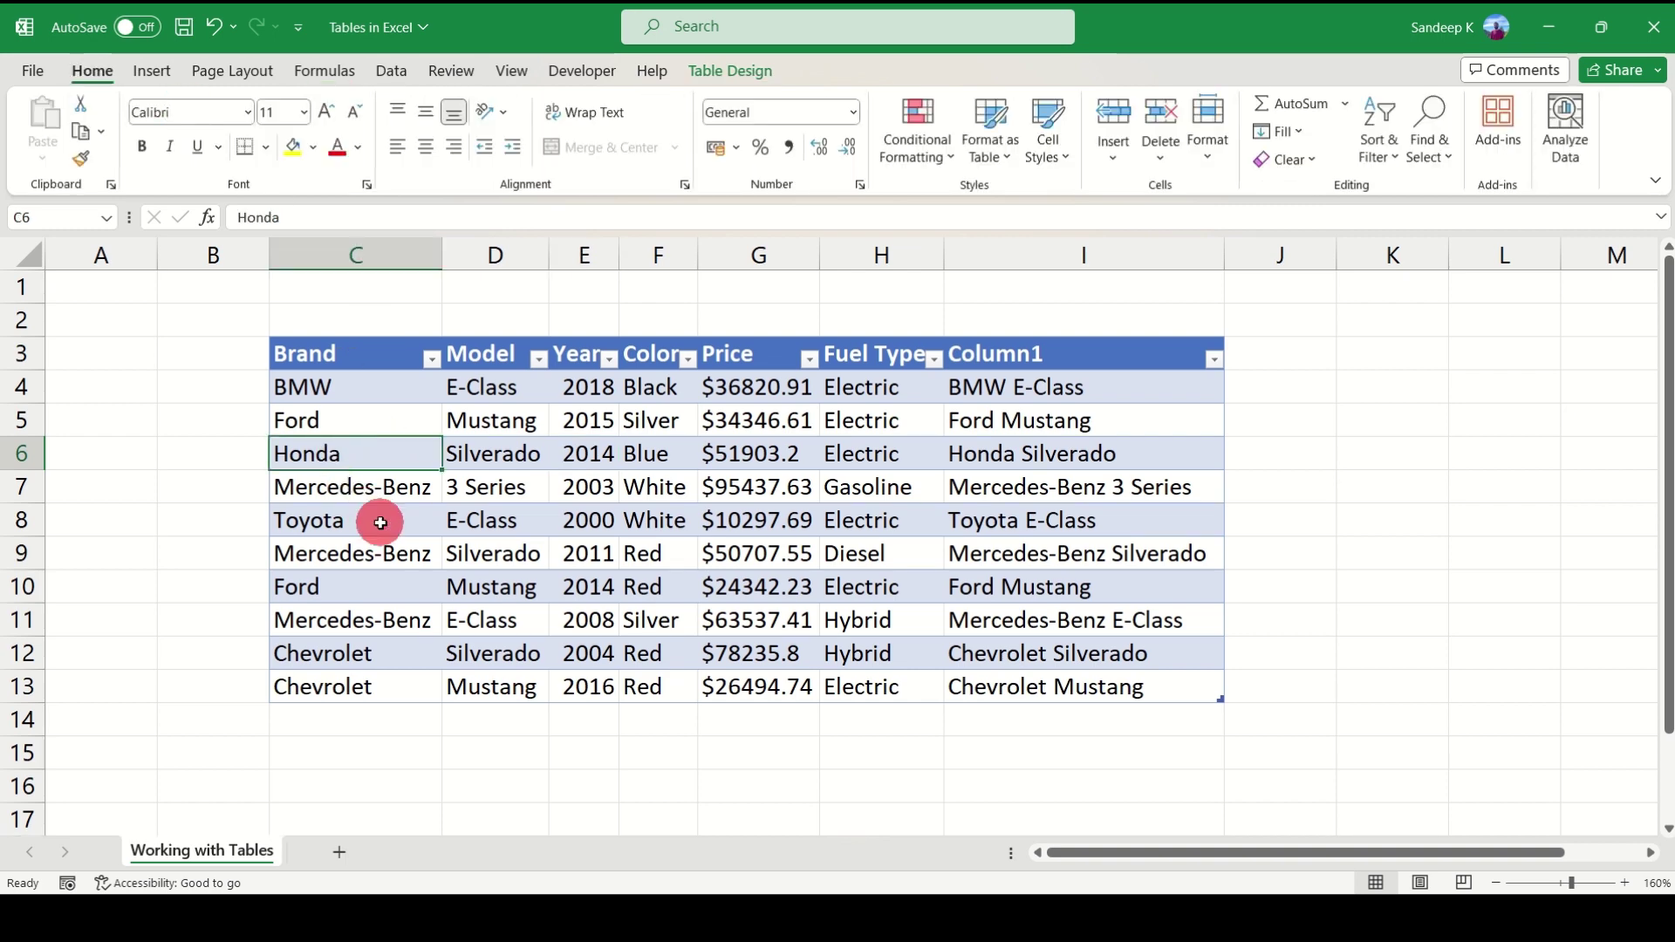
{"action": "left_click", "coordinate": [1115, 144]}
{"action": "left_click", "coordinate": [1204, 294]}
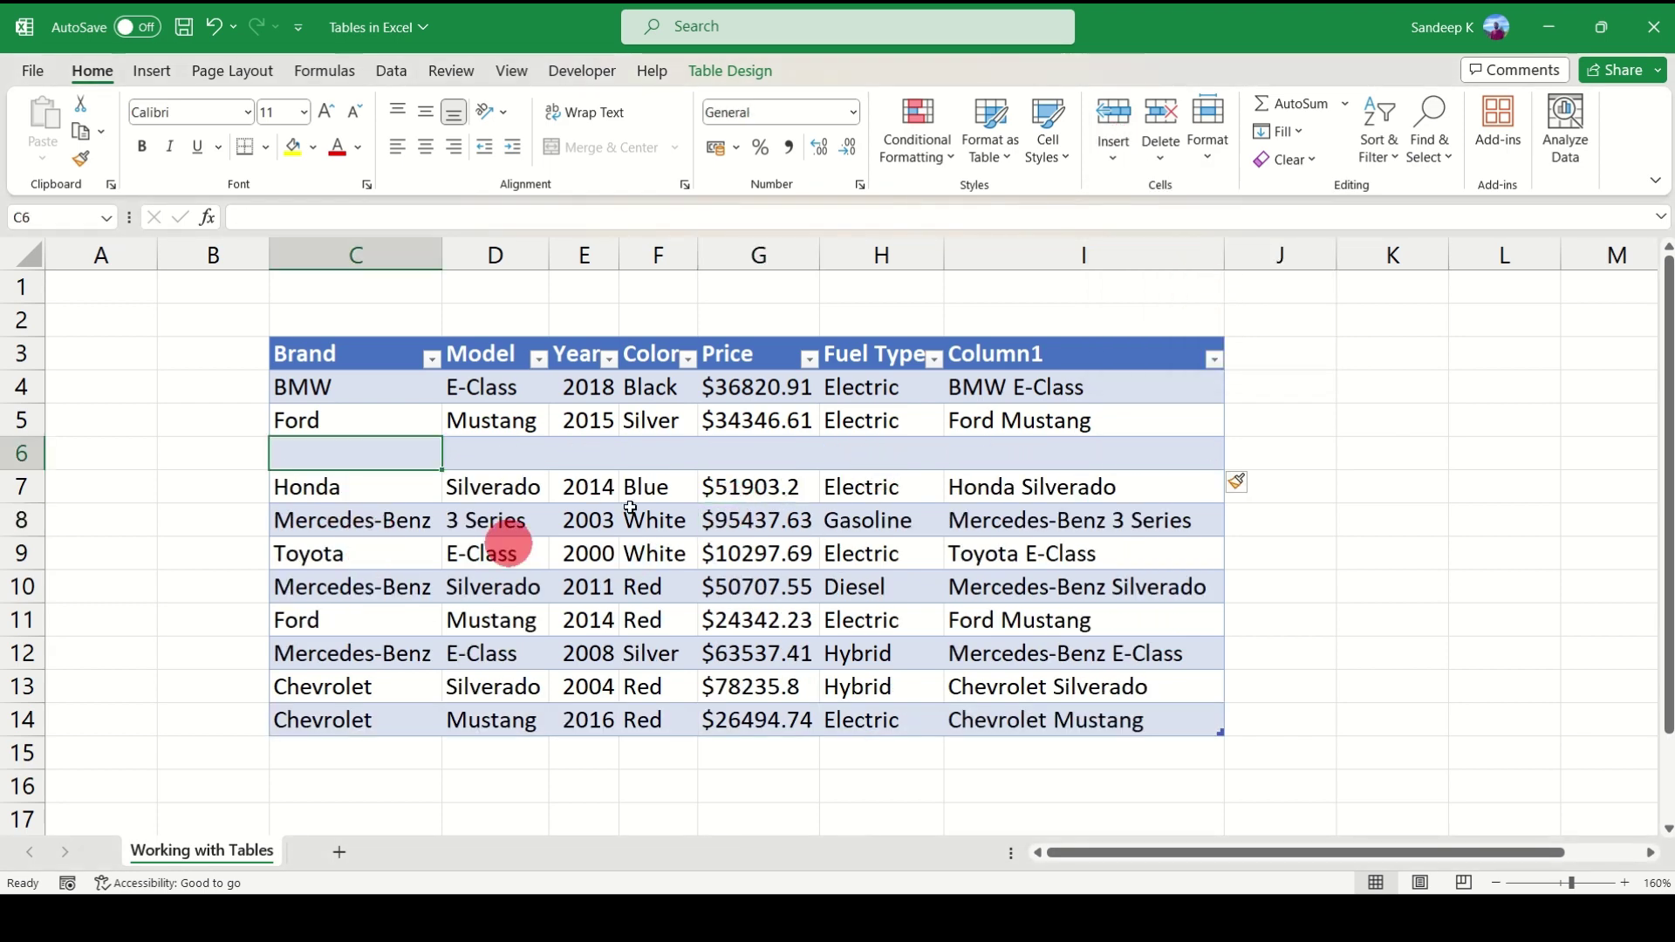
{"action": "left_click", "coordinate": [867, 456]}
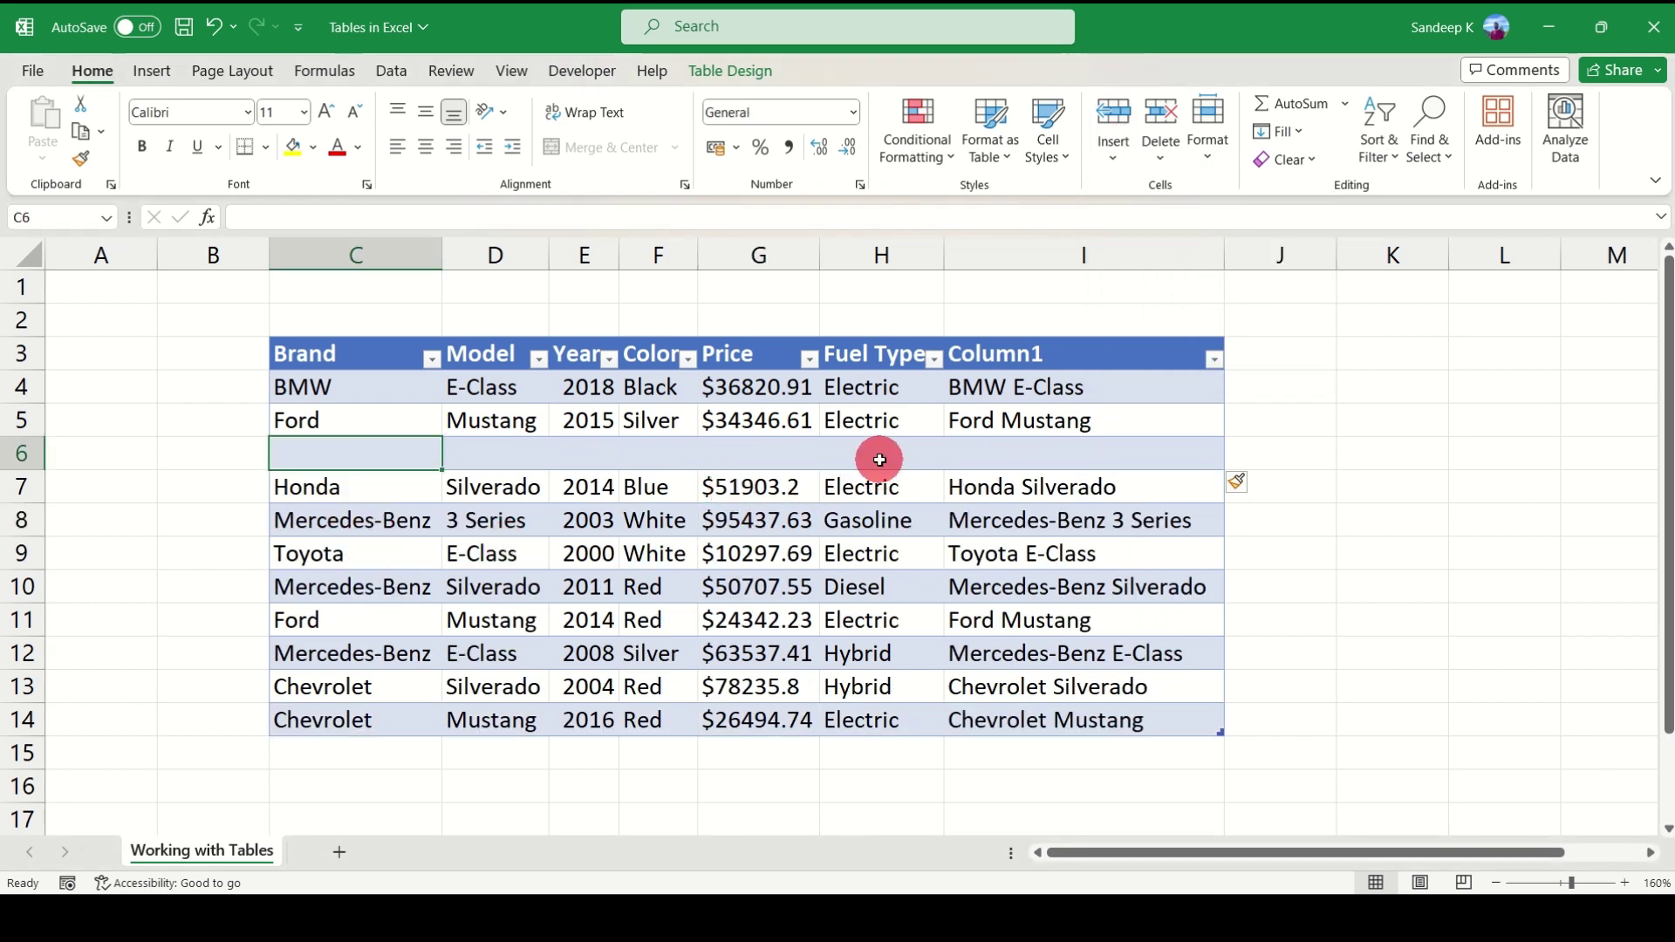
Fill the new row with Chevrolet and Silverado 2, then check it shows 'Chevrolet Silverado 2'.
{"action": "left_click", "coordinate": [389, 452]}
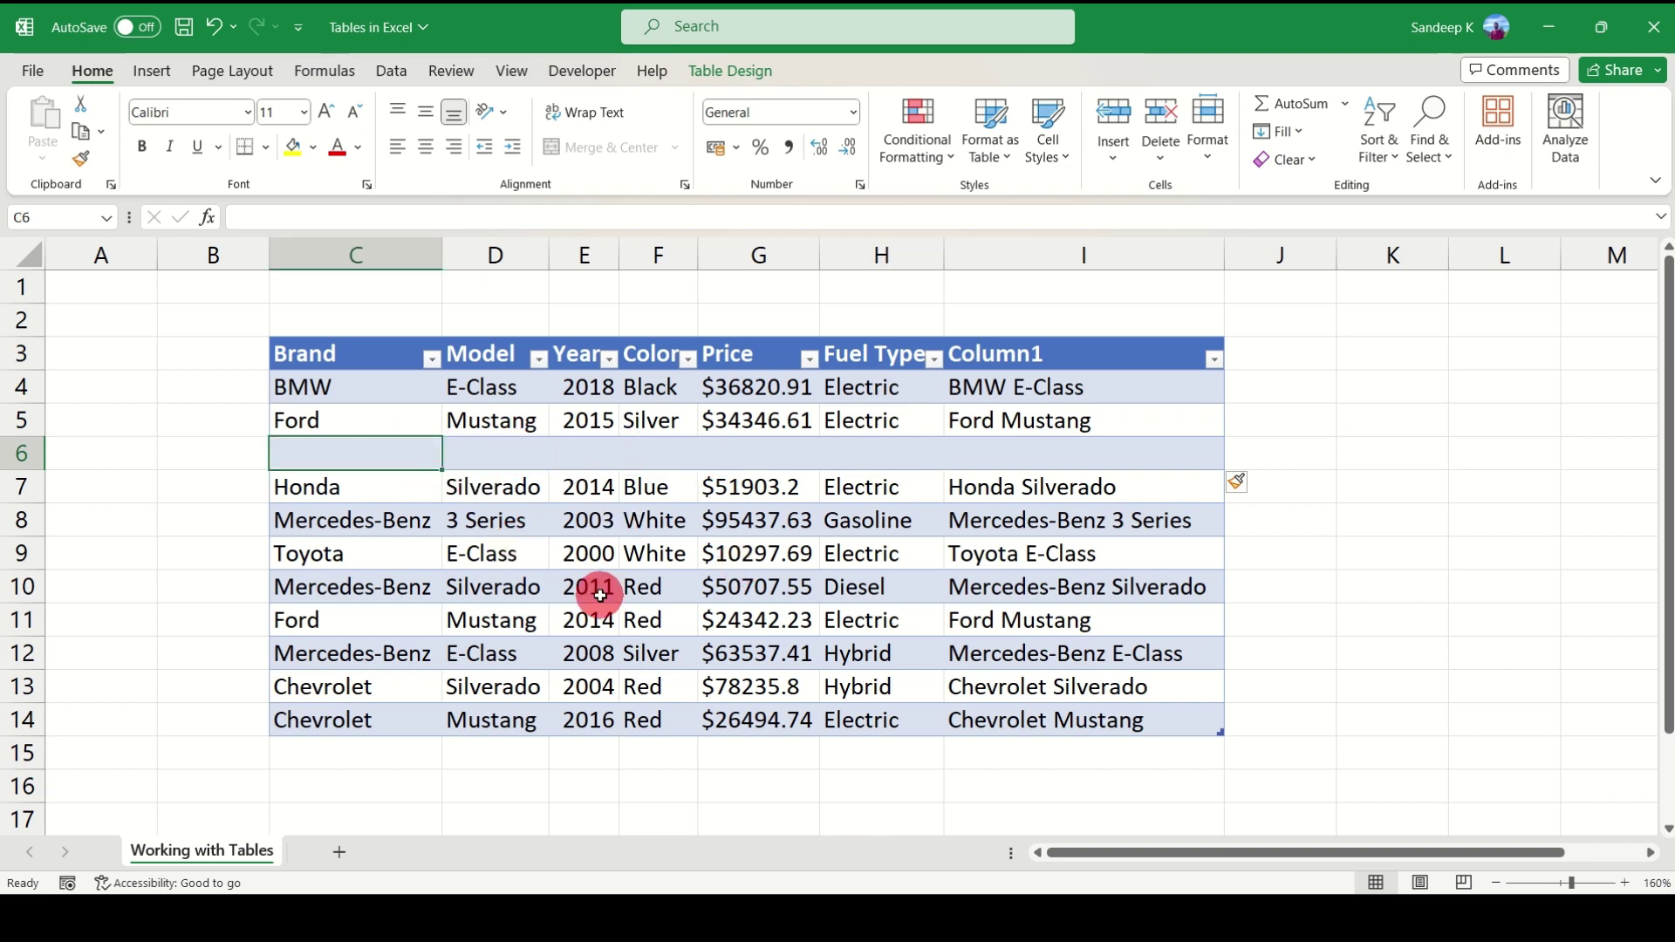
{"action": "type", "text": "Chevrolet"}
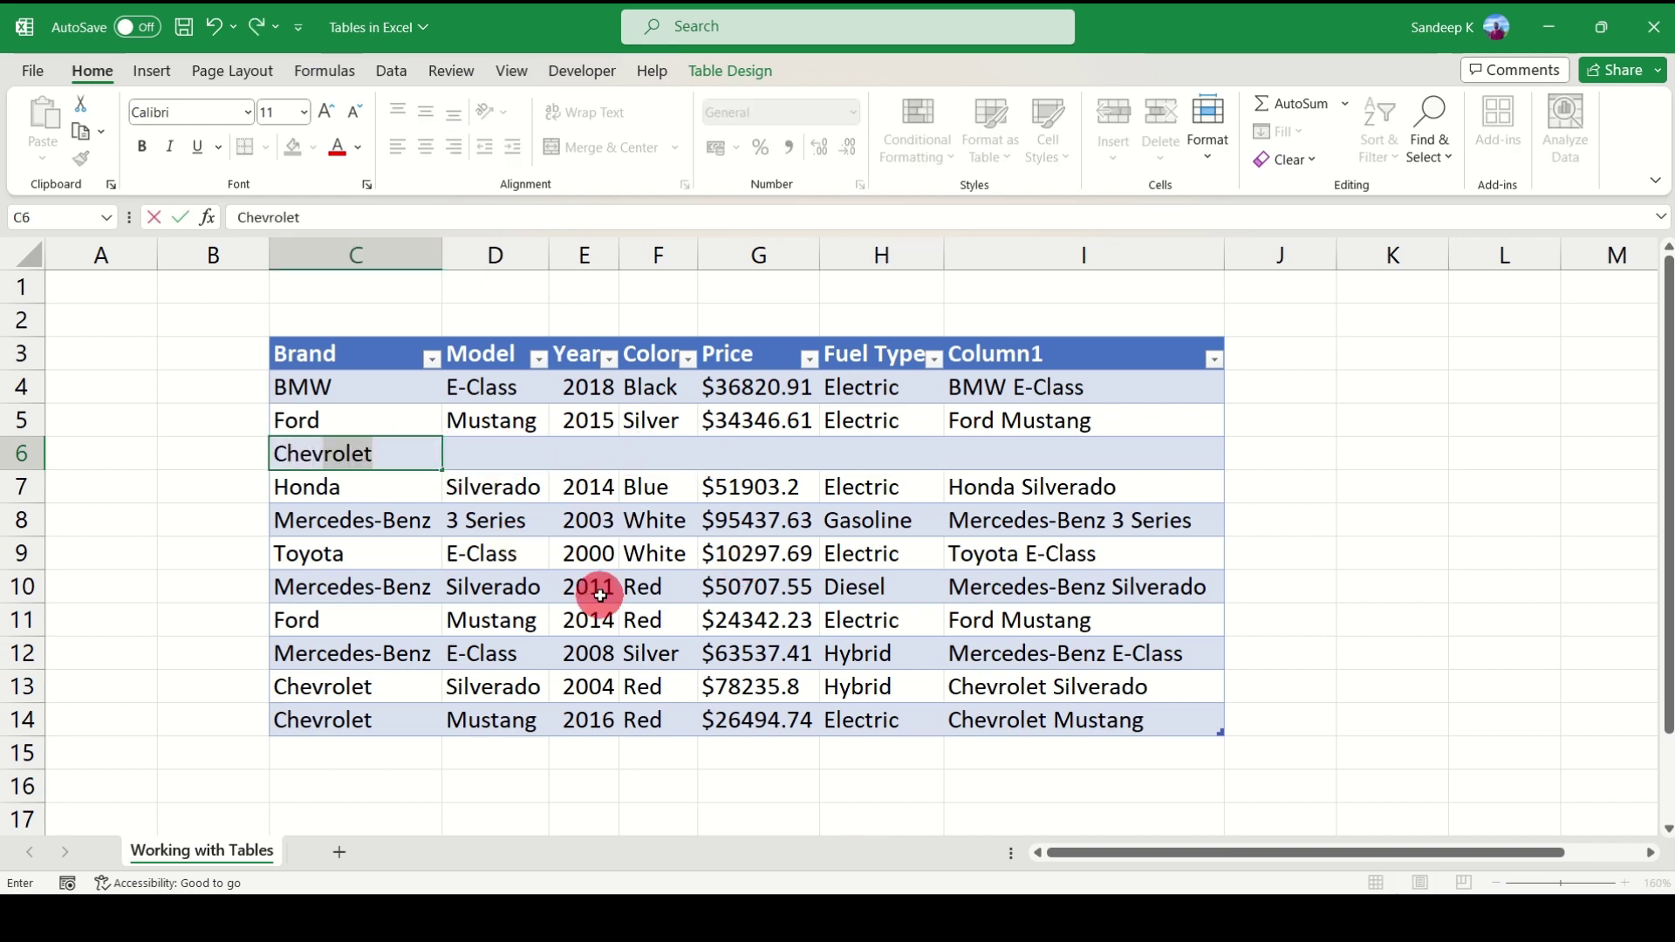
{"action": "key", "text": "Tab"}
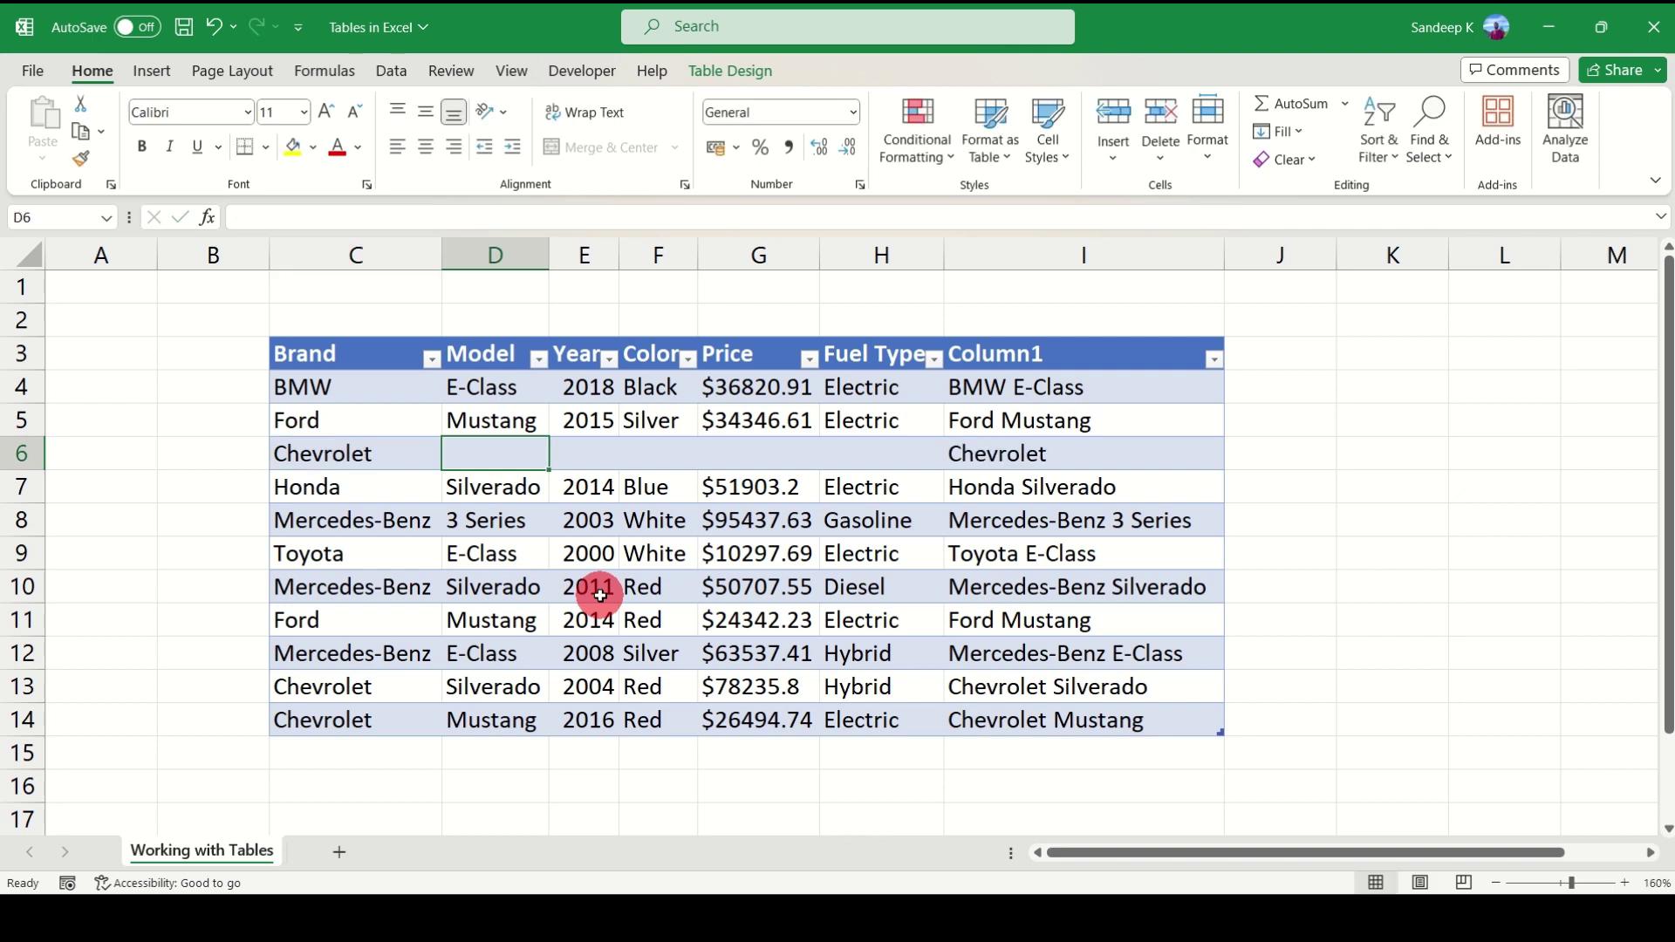
{"action": "type", "text": "Silverado 2"}
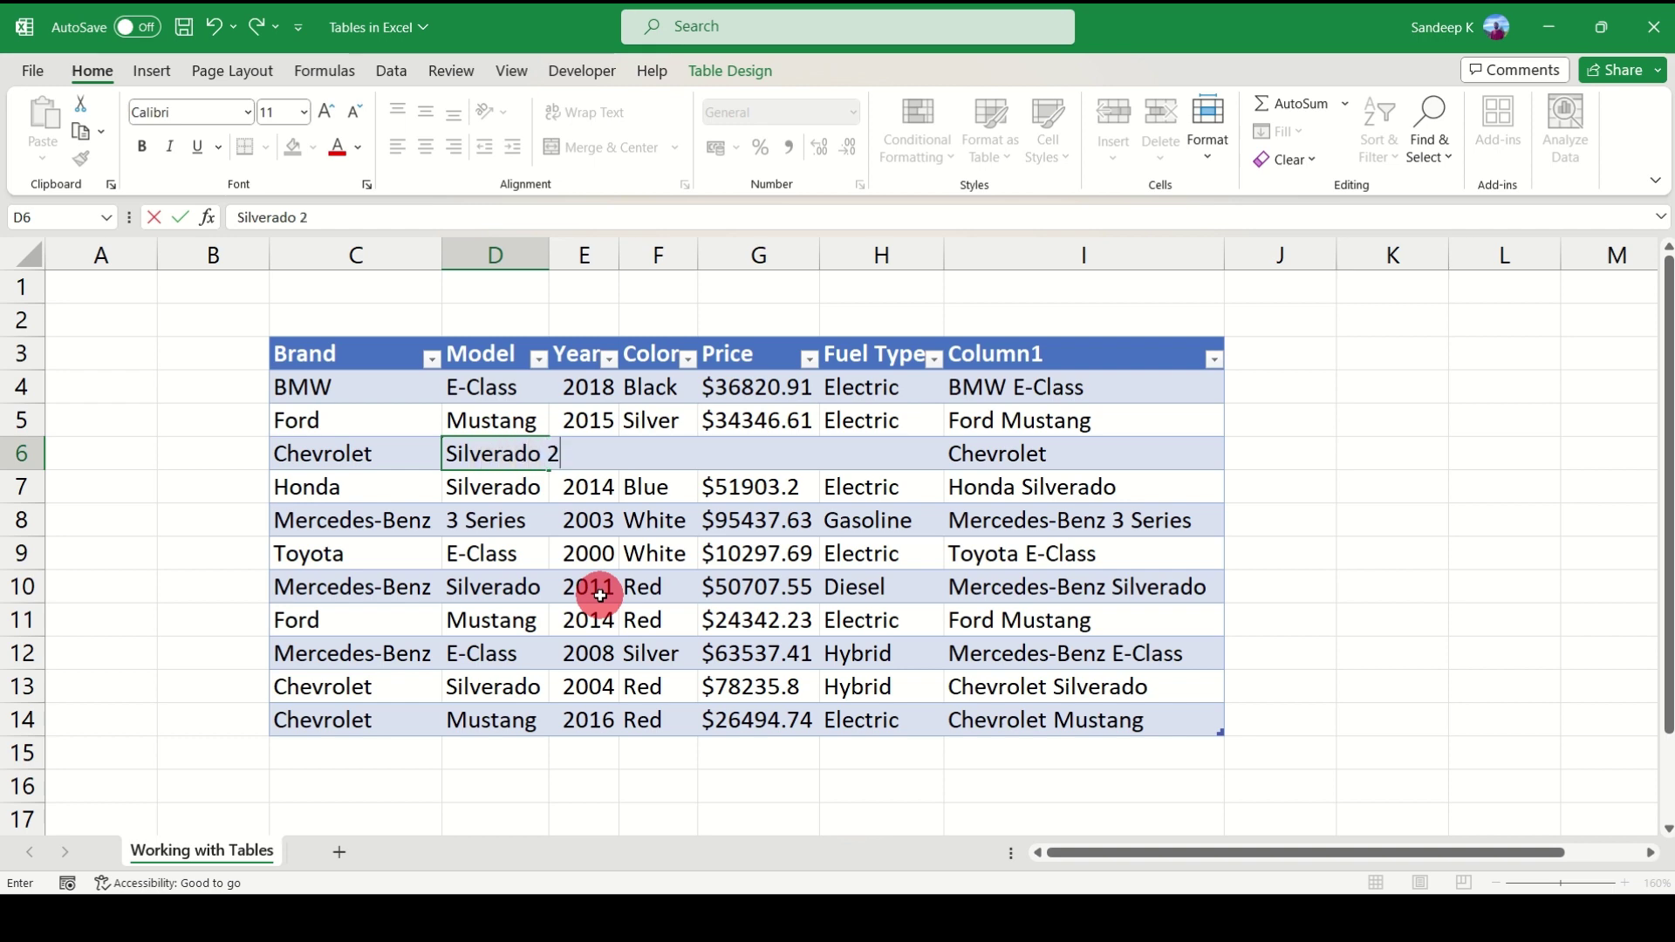
{"action": "key", "text": "Tab"}
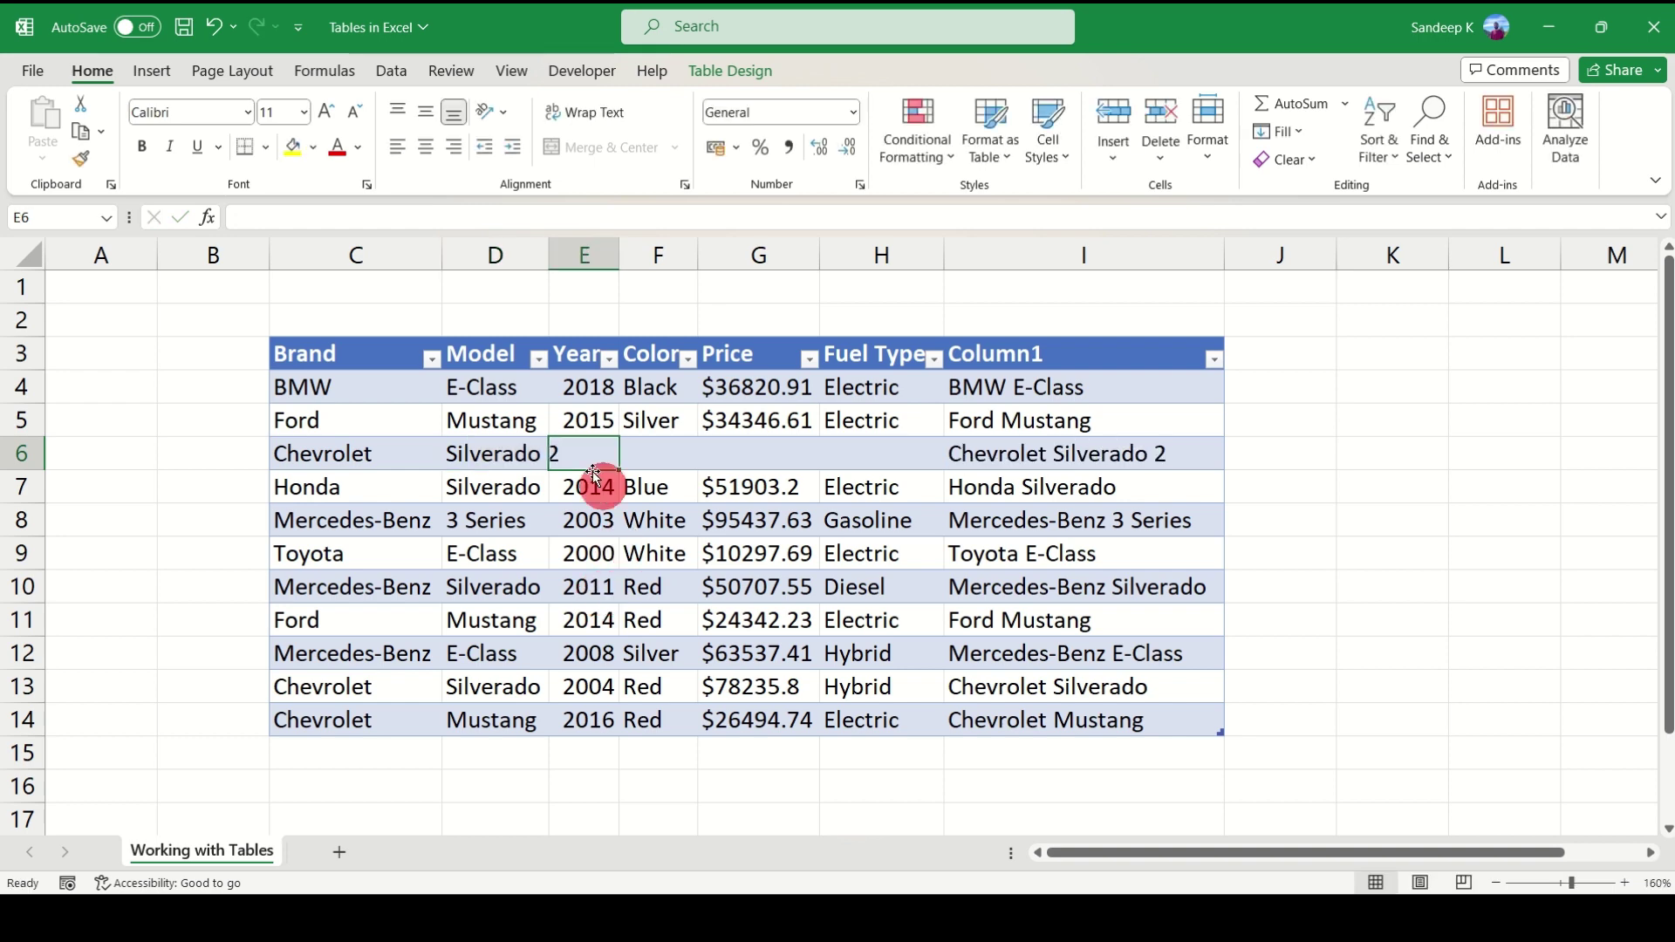
{"action": "left_click", "coordinate": [527, 449]}
{"action": "left_click", "coordinate": [1022, 450]}
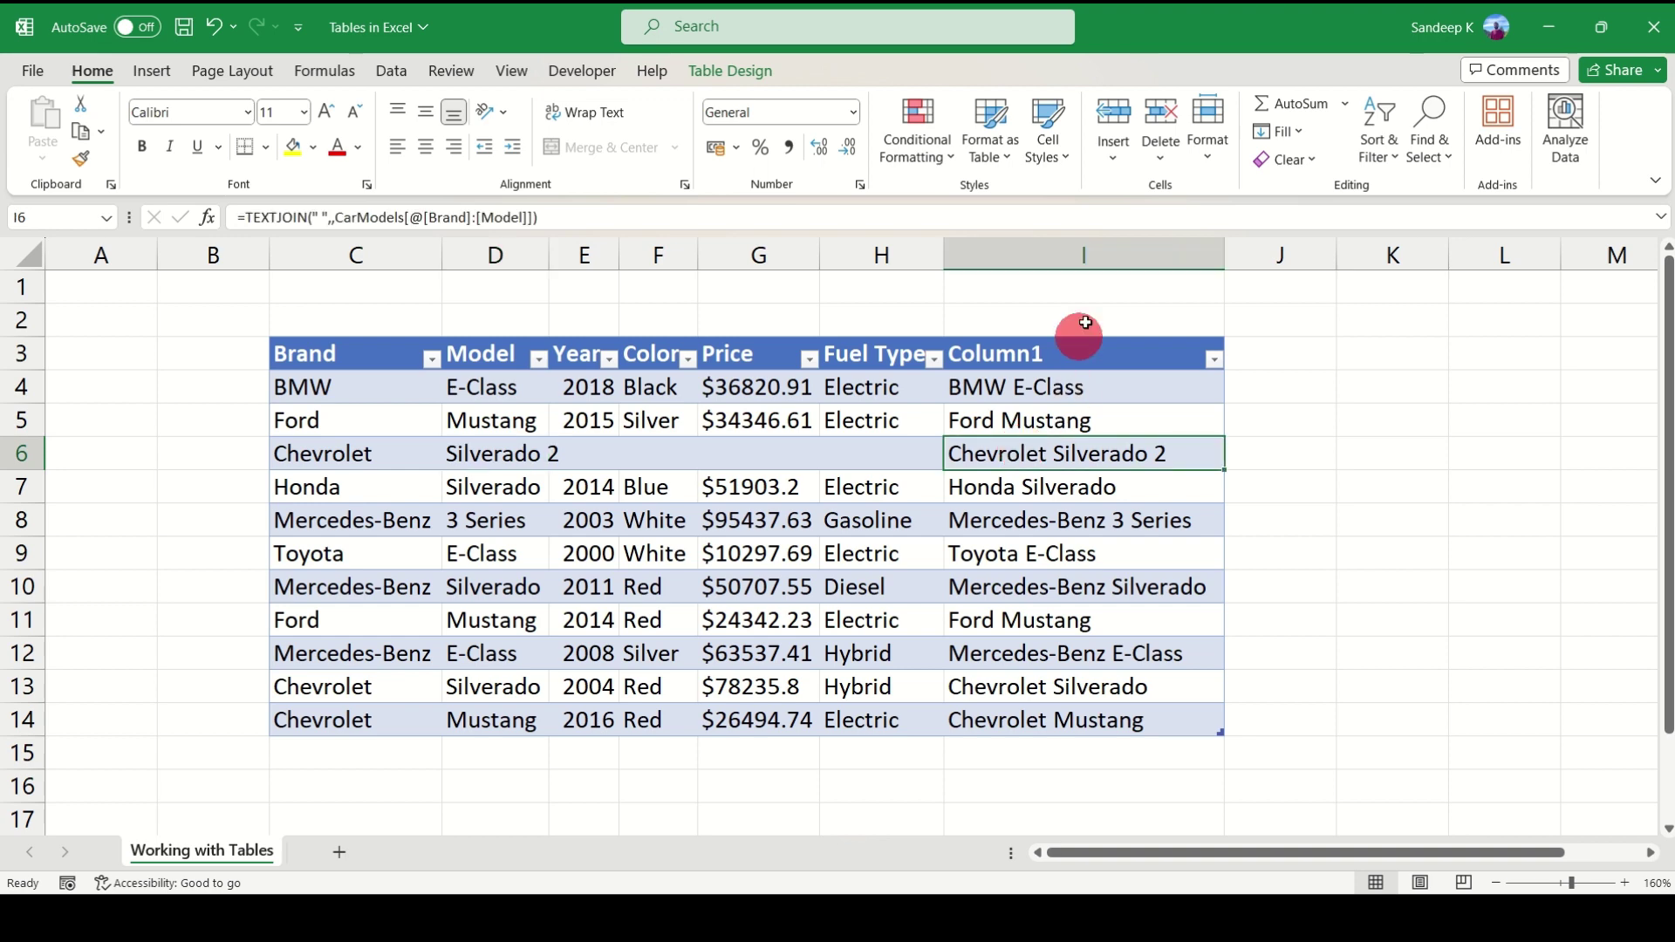
Change header I3 from Column1 to 'Car Models' and recheck the Chevrolet Silverado 2 row.
{"action": "left_click", "coordinate": [1073, 254]}
{"action": "left_click", "coordinate": [1080, 461]}
{"action": "left_click", "coordinate": [1039, 348]}
{"action": "double_click", "coordinate": [1046, 349]}
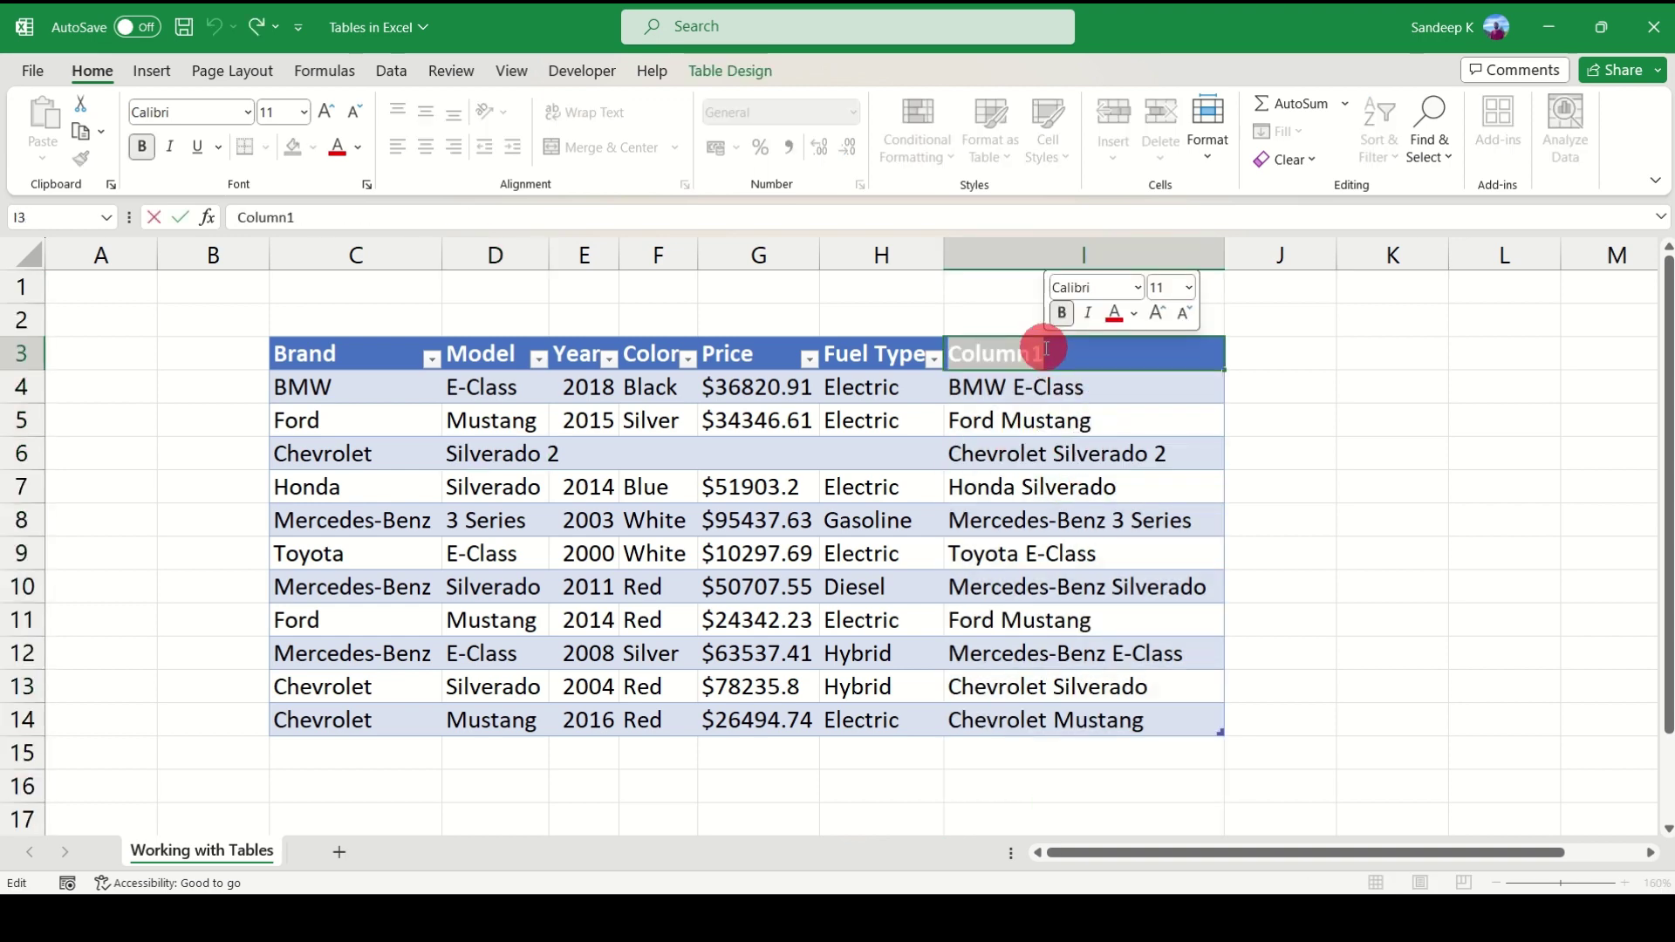
{"action": "type", "text": "Car"}
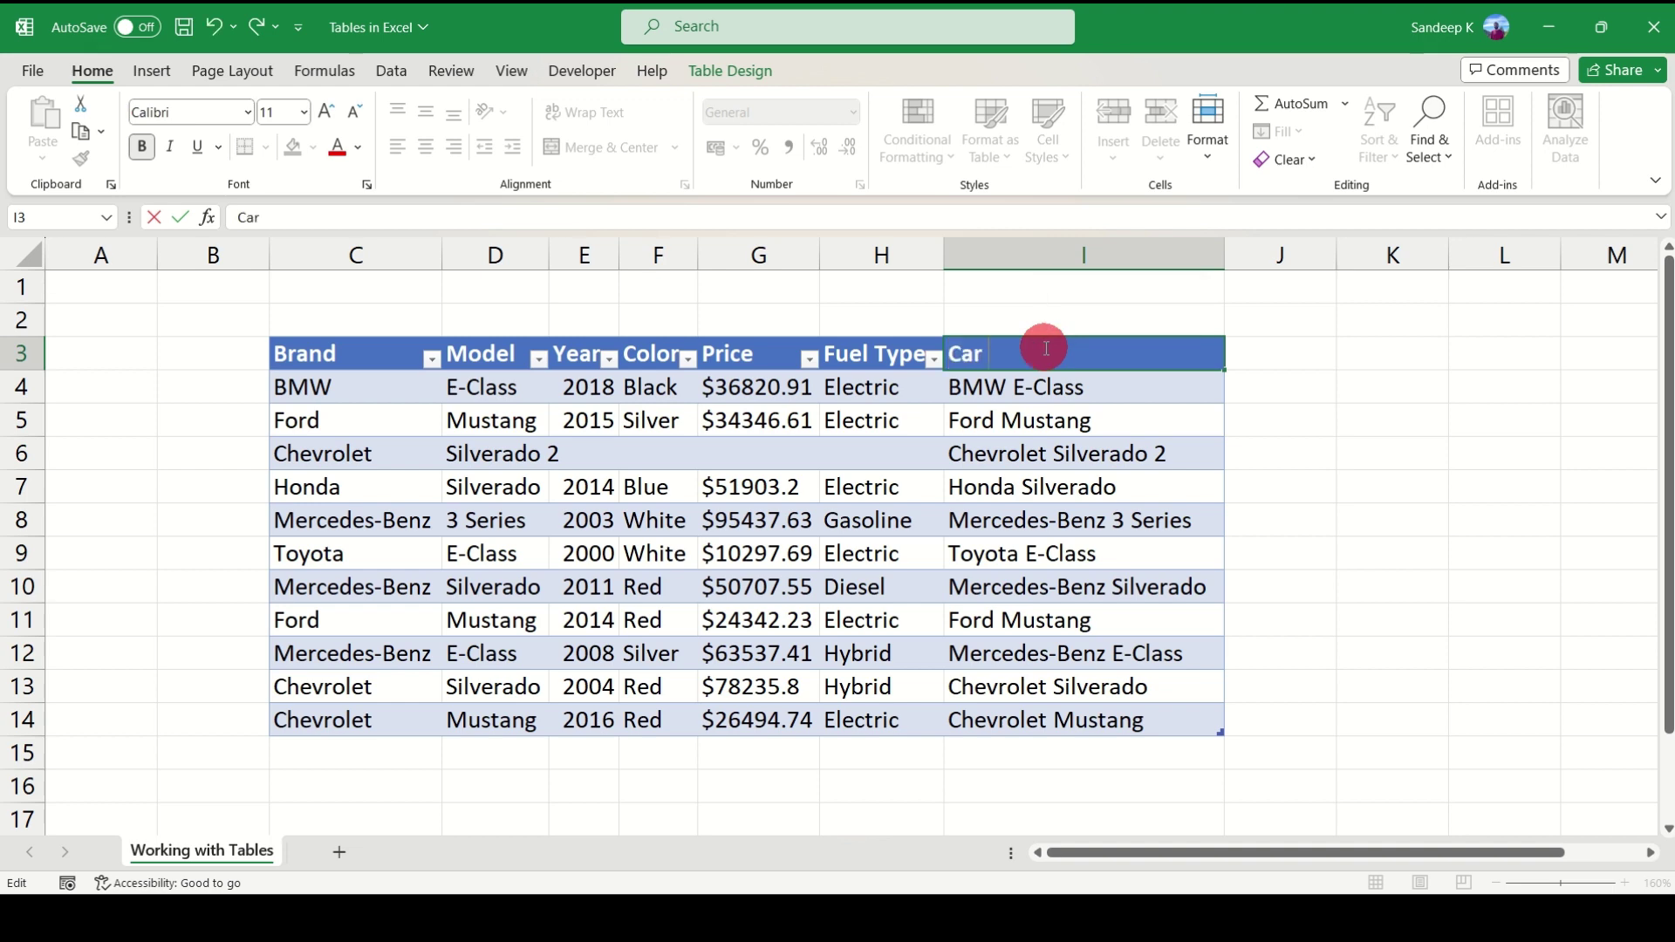
{"action": "type", "text": " Models"}
{"action": "key", "text": "Tab"}
{"action": "key", "text": "Left"}
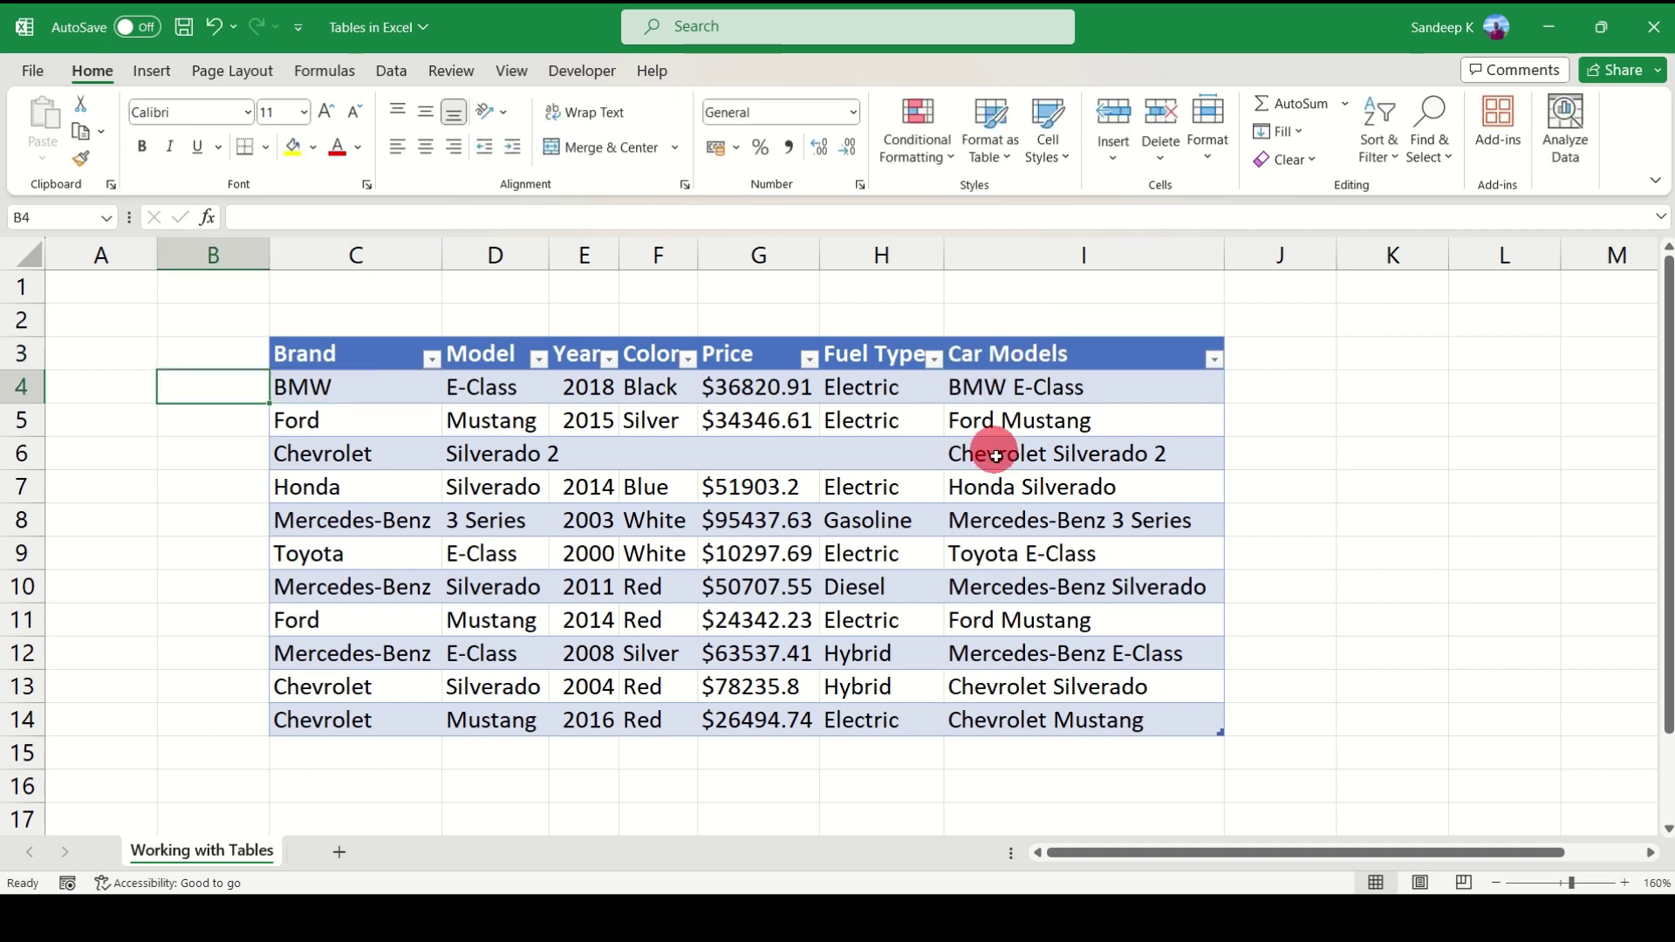
{"action": "left_click", "coordinate": [1001, 462]}
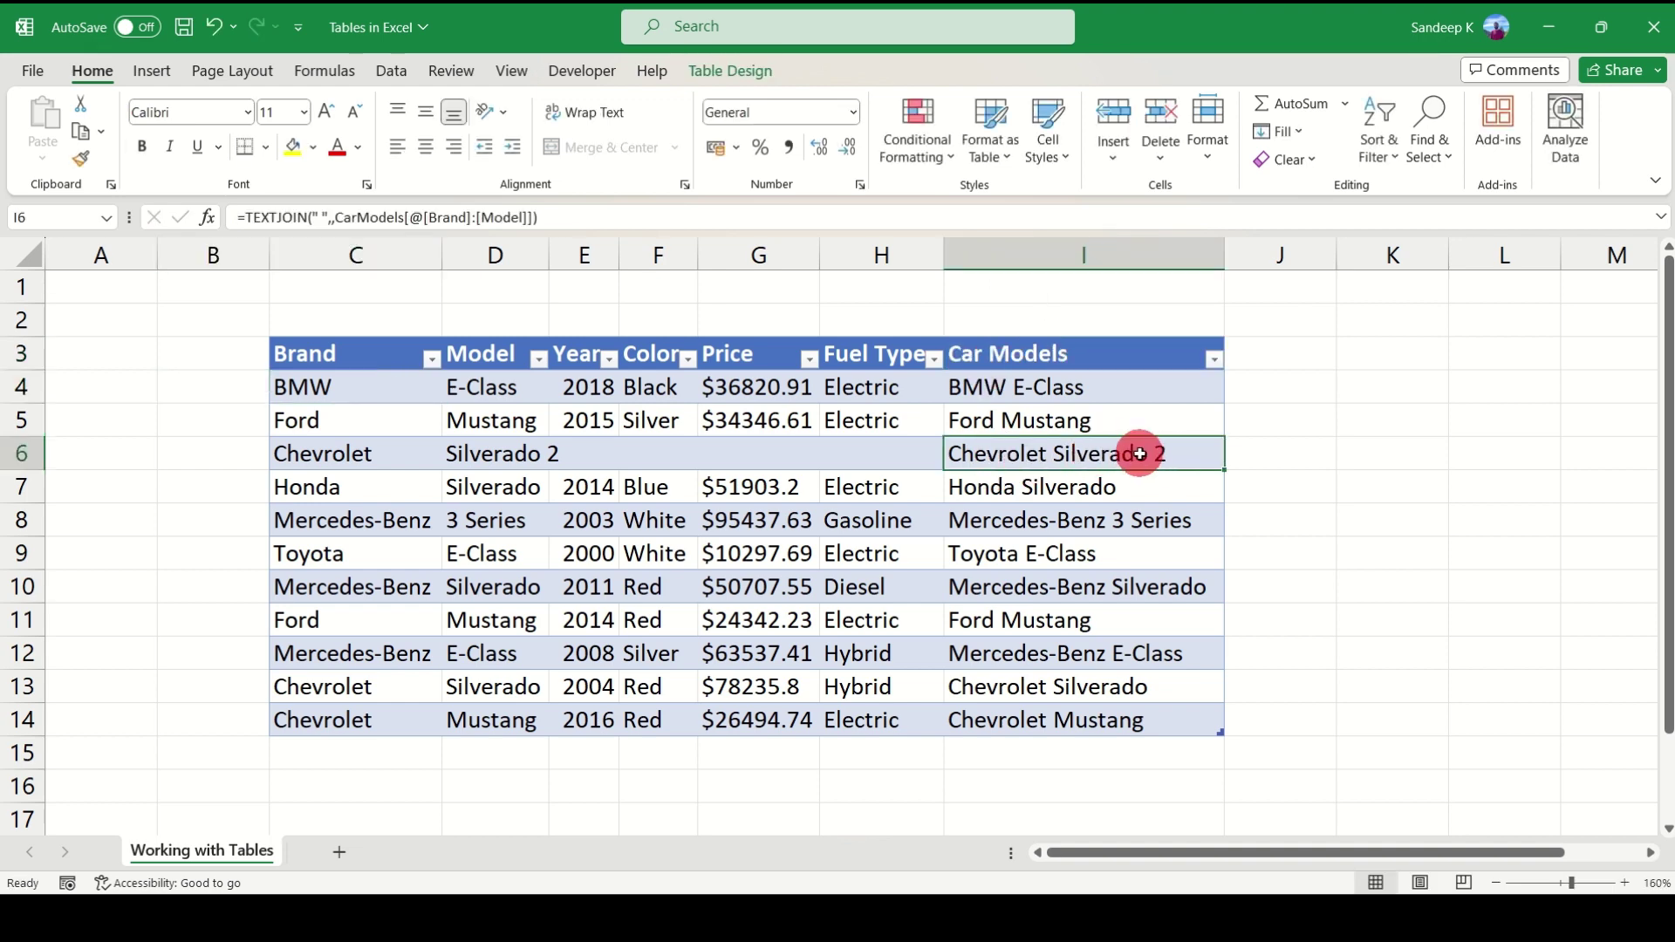
{"action": "left_click", "coordinate": [411, 454]}
Delete the entire row 6 holding Chevrolet Silverado 2.
{"action": "left_click", "coordinate": [984, 460]}
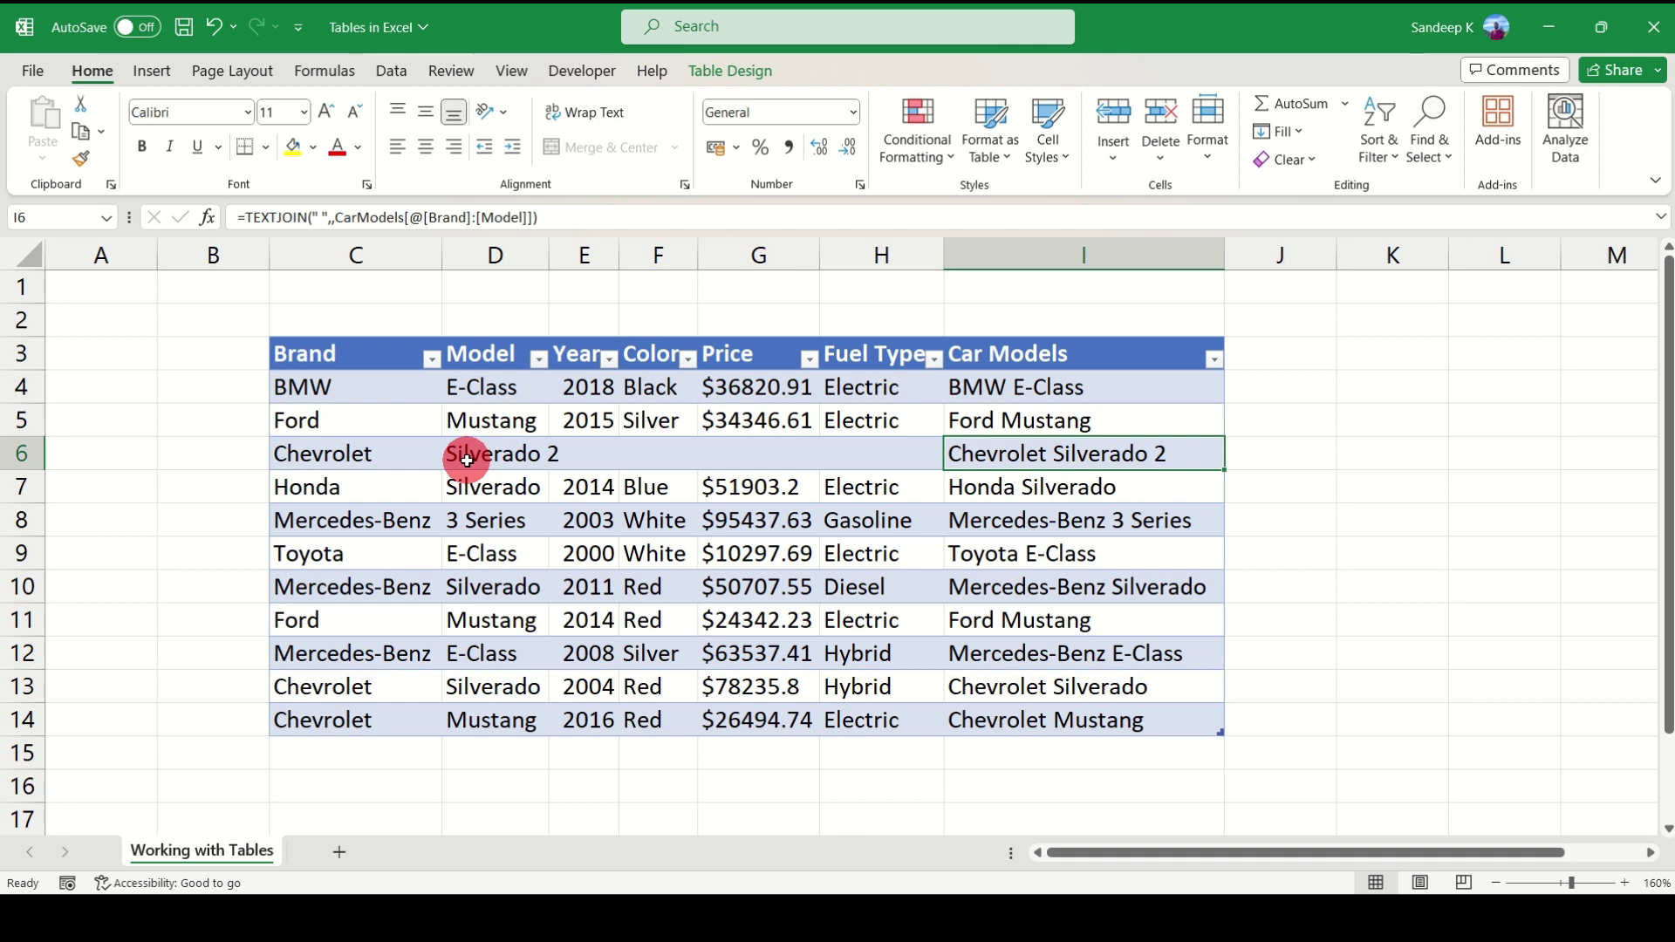
{"action": "left_click_drag", "start_coordinate": [301, 386], "coordinate": [1130, 621]}
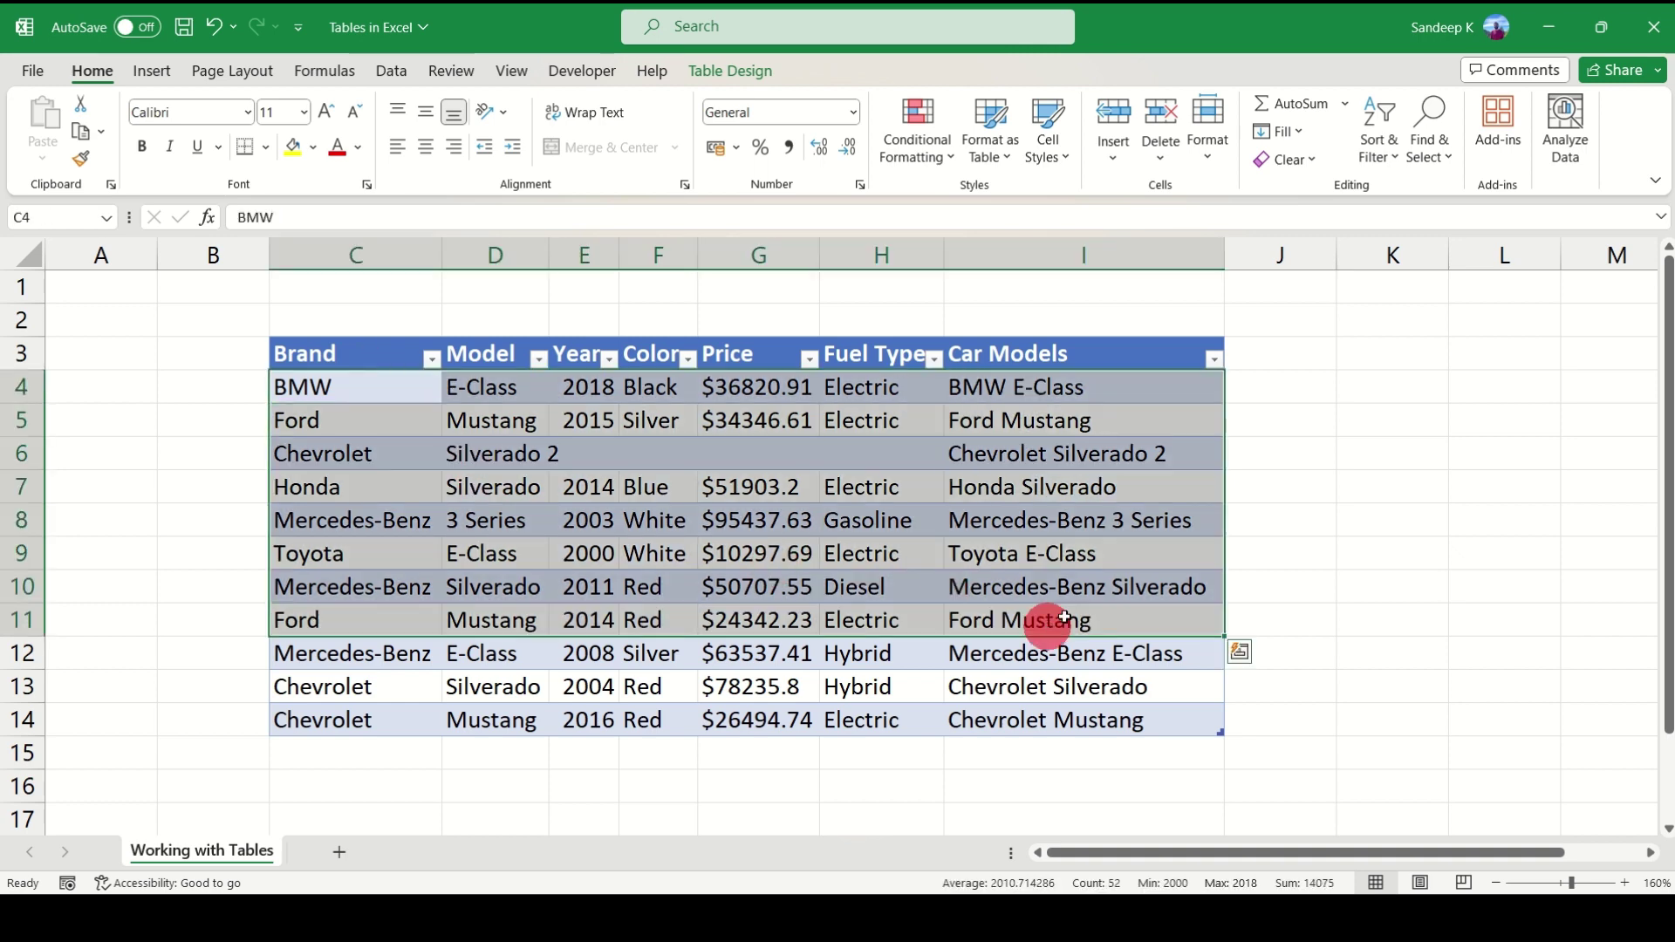
{"action": "left_click", "coordinate": [1069, 471]}
{"action": "left_click", "coordinate": [1065, 447]}
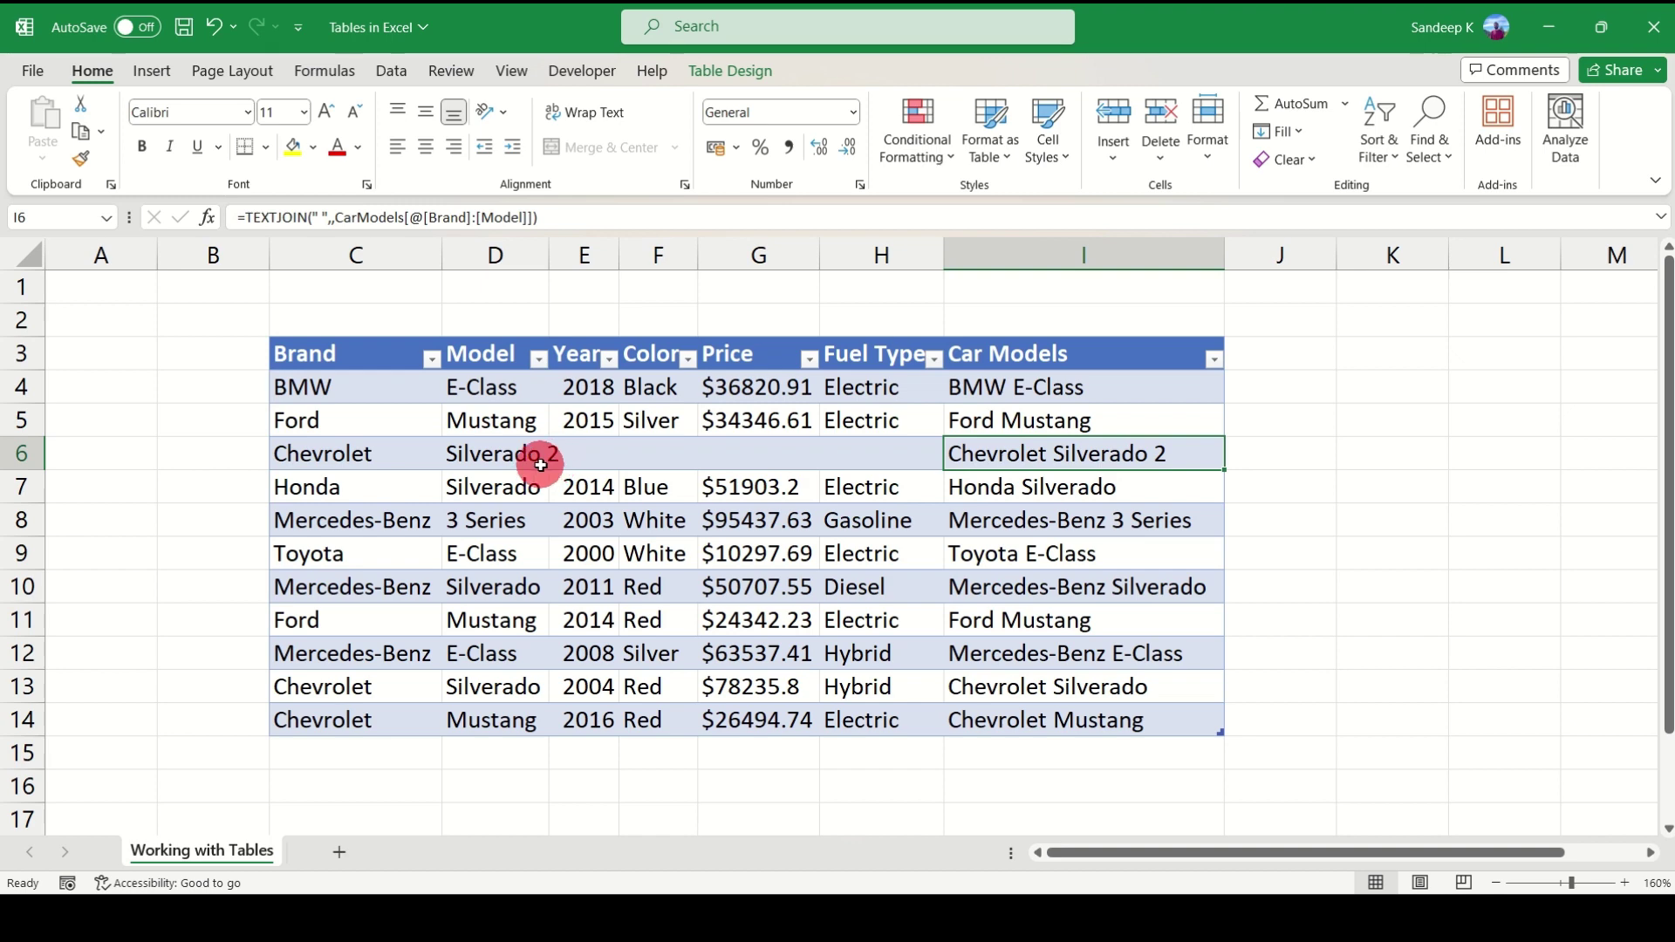
{"action": "left_click", "coordinate": [415, 454]}
{"action": "left_click", "coordinate": [21, 453]}
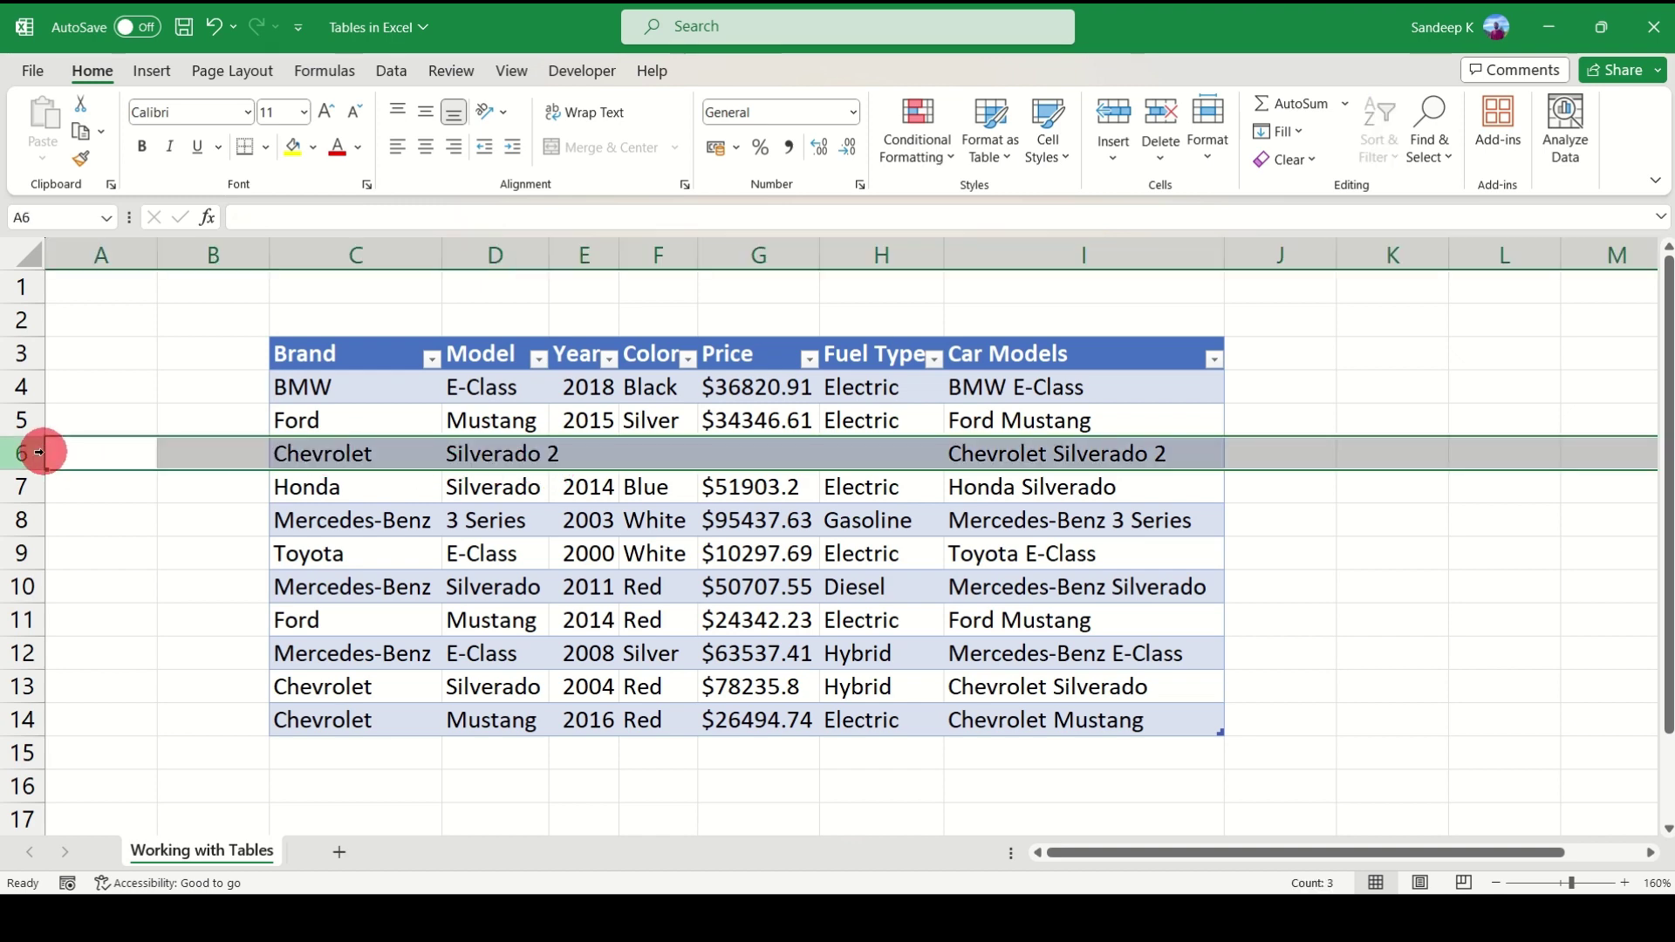
{"action": "right_click", "coordinate": [20, 453]}
{"action": "left_click", "coordinate": [131, 703]}
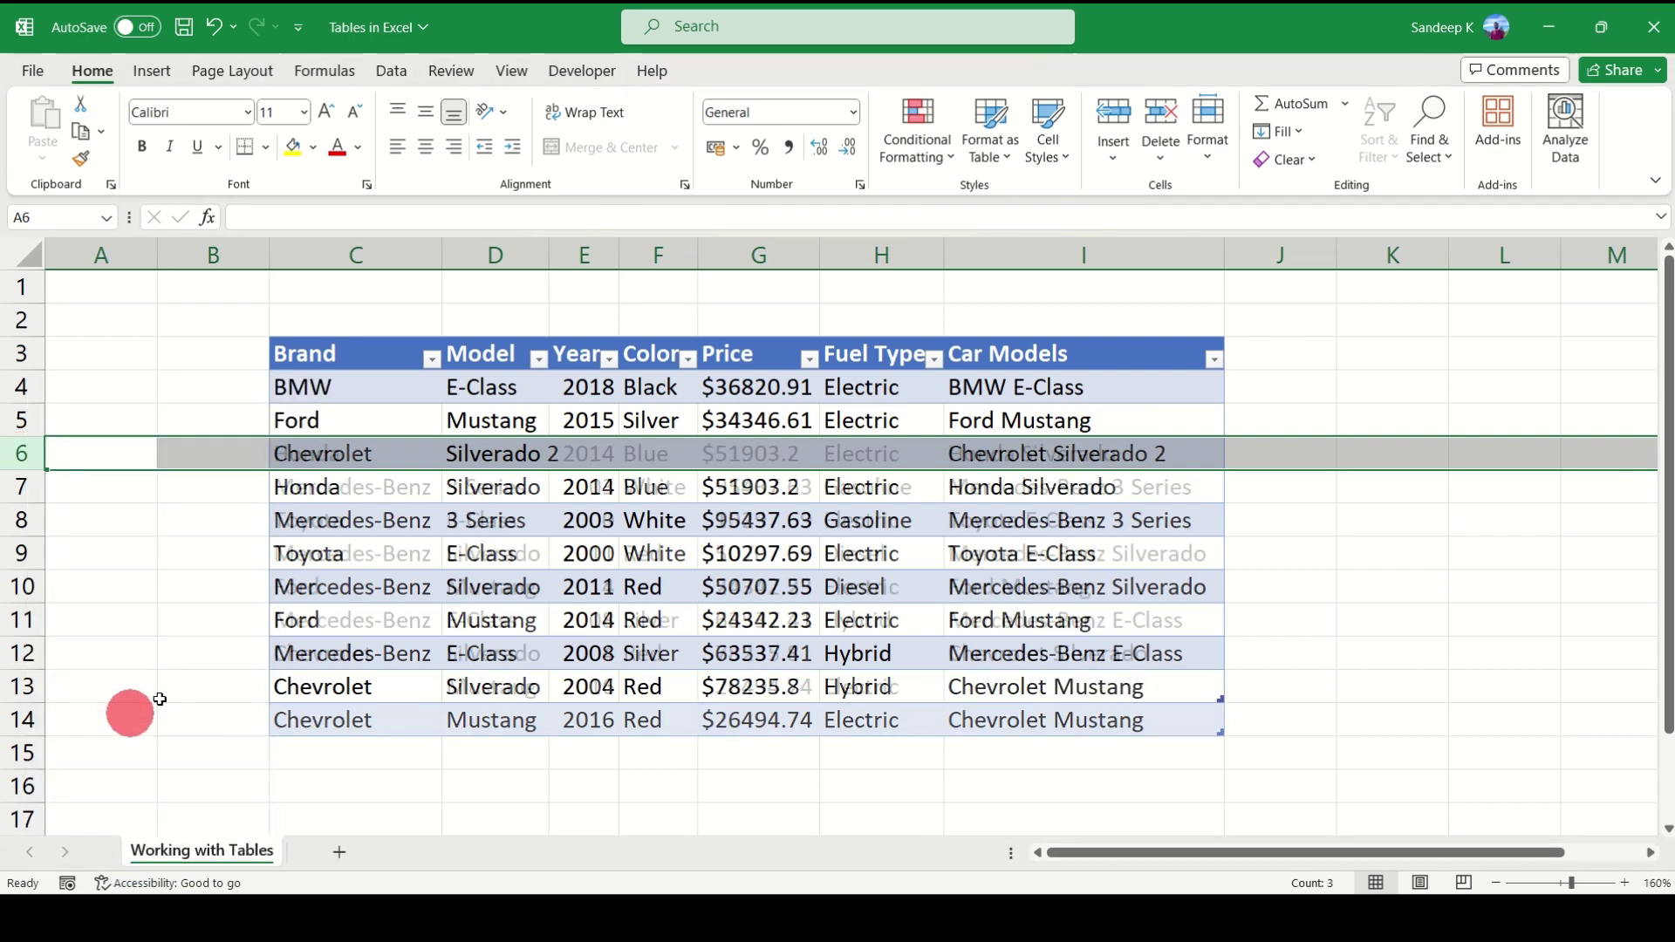
Check the Honda row moved back to row 6 and narrow column I slightly.
{"action": "left_click", "coordinate": [568, 489]}
{"action": "left_click_drag", "start_coordinate": [377, 453], "coordinate": [994, 454]}
{"action": "left_click", "coordinate": [1063, 482]}
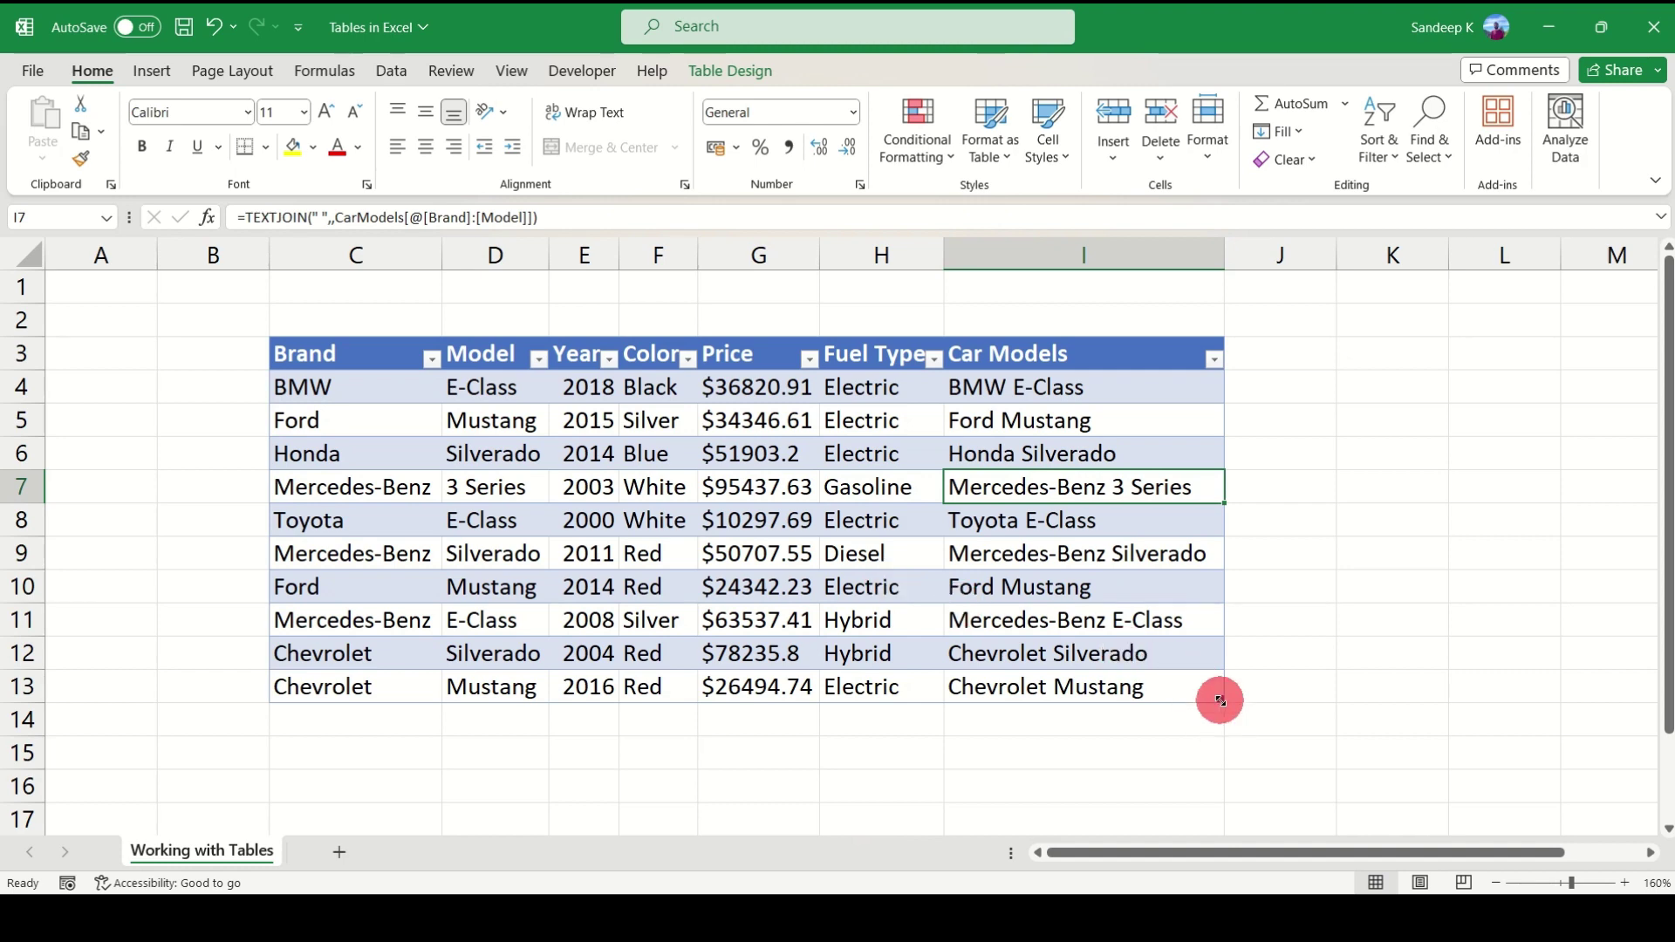
{"action": "left_click_drag", "start_coordinate": [1225, 256], "coordinate": [1213, 254]}
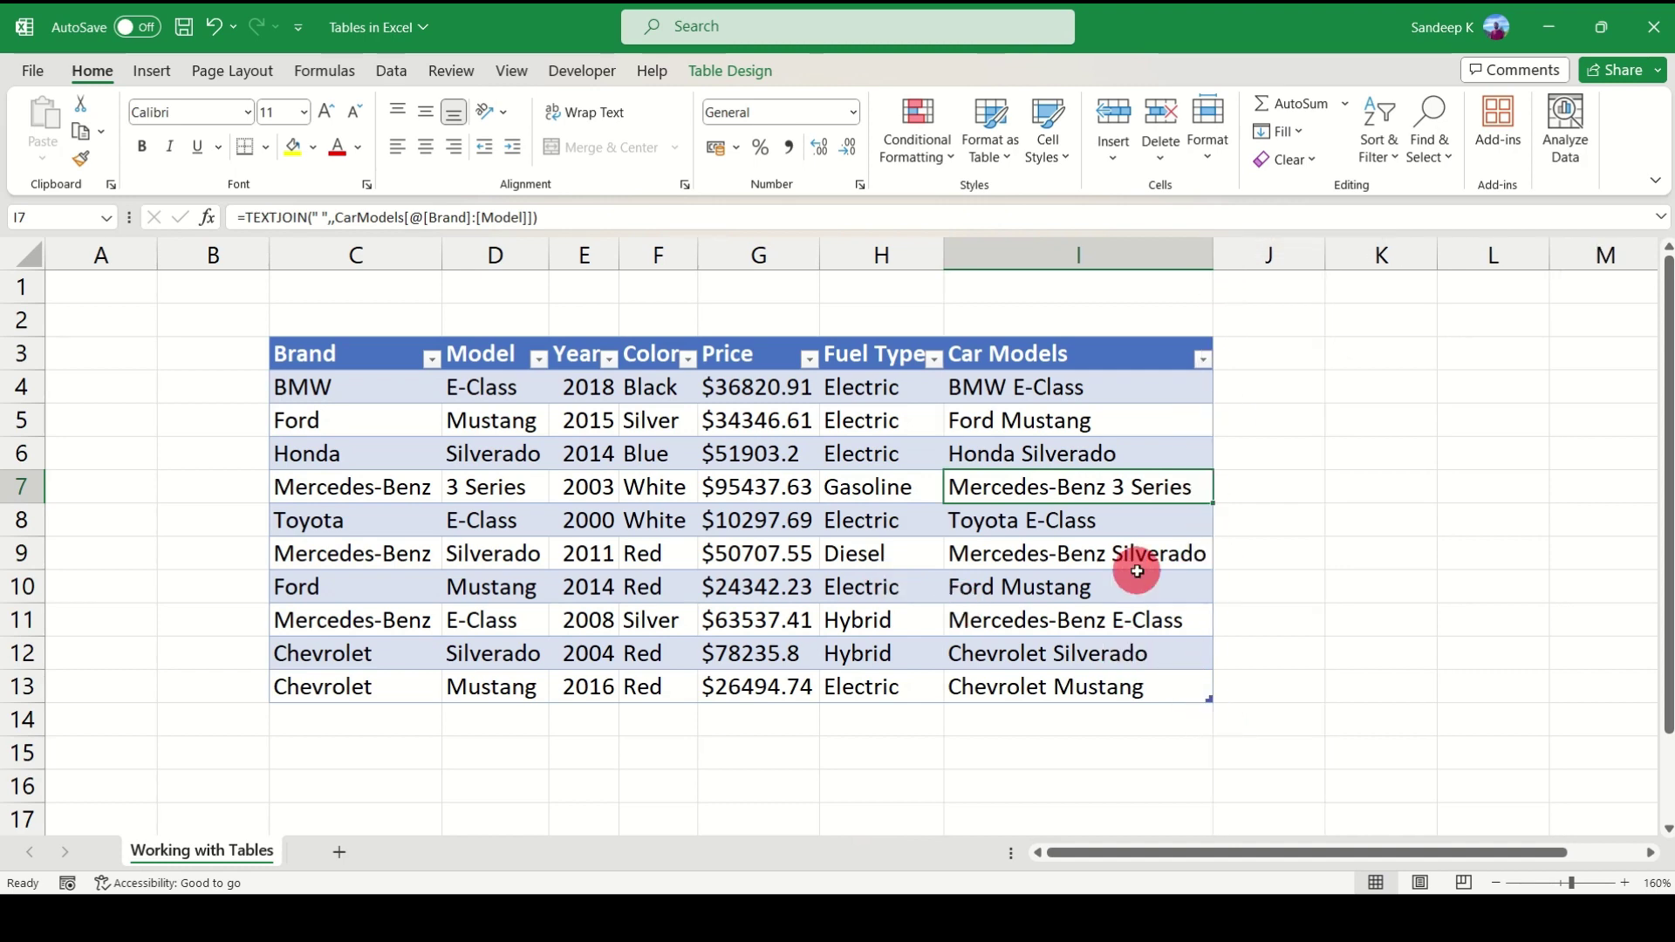
{"action": "left_click", "coordinate": [1137, 576]}
Open Resize Table from Table Design and cancel without changing the range.
{"action": "left_click", "coordinate": [843, 417]}
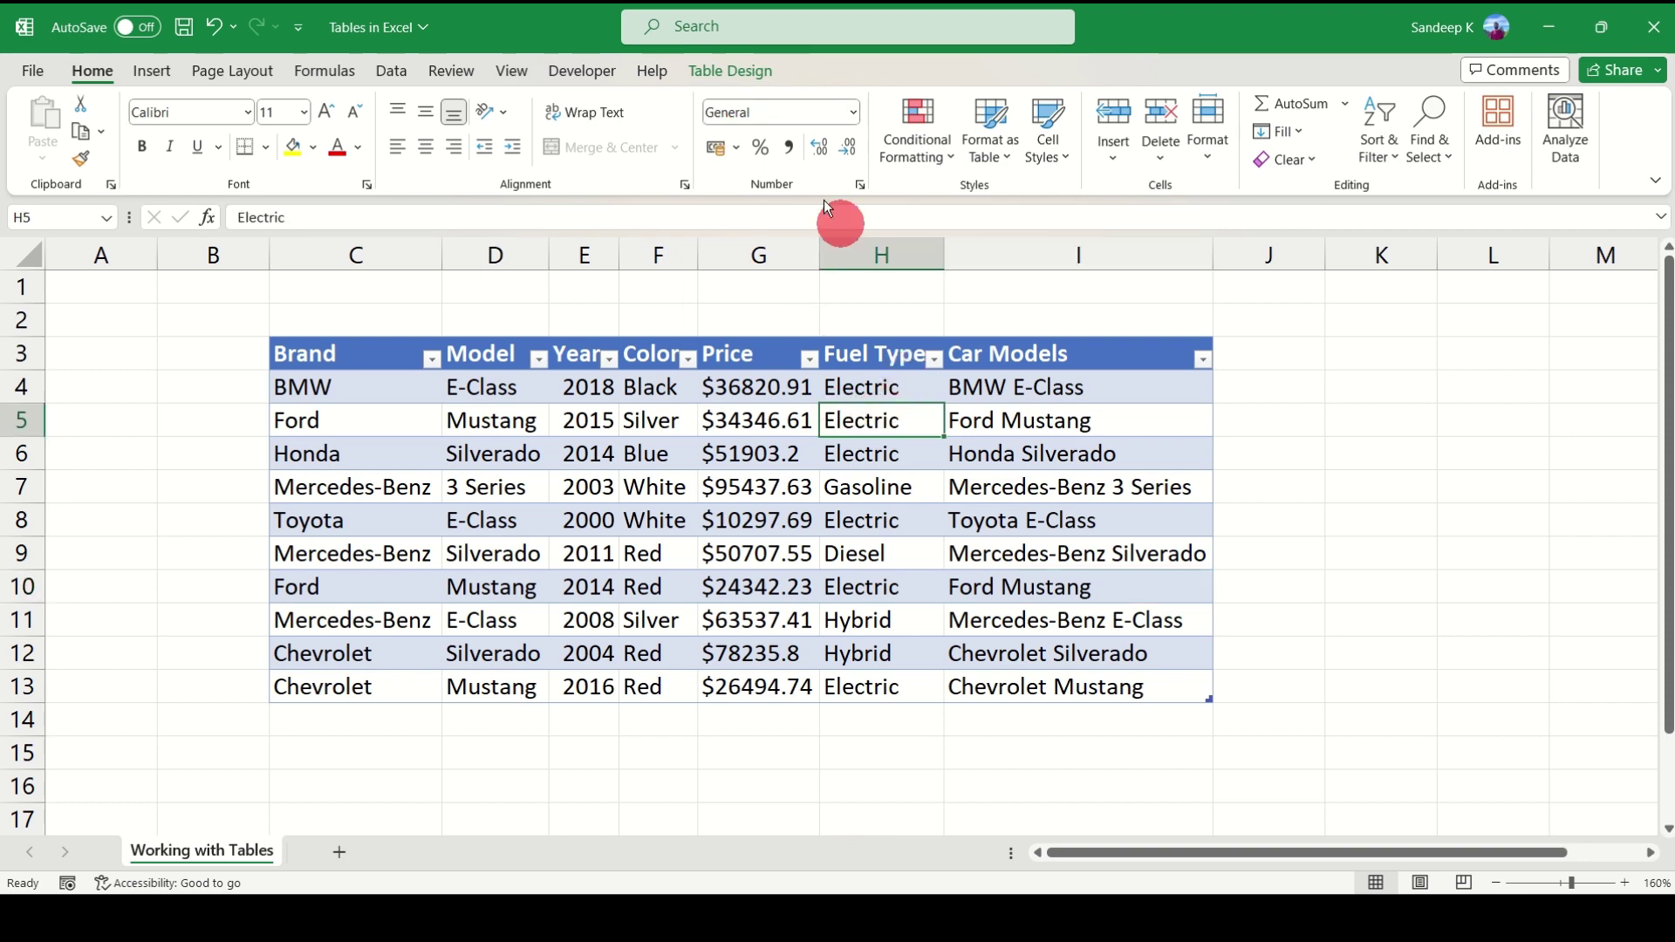
{"action": "left_click", "coordinate": [718, 74]}
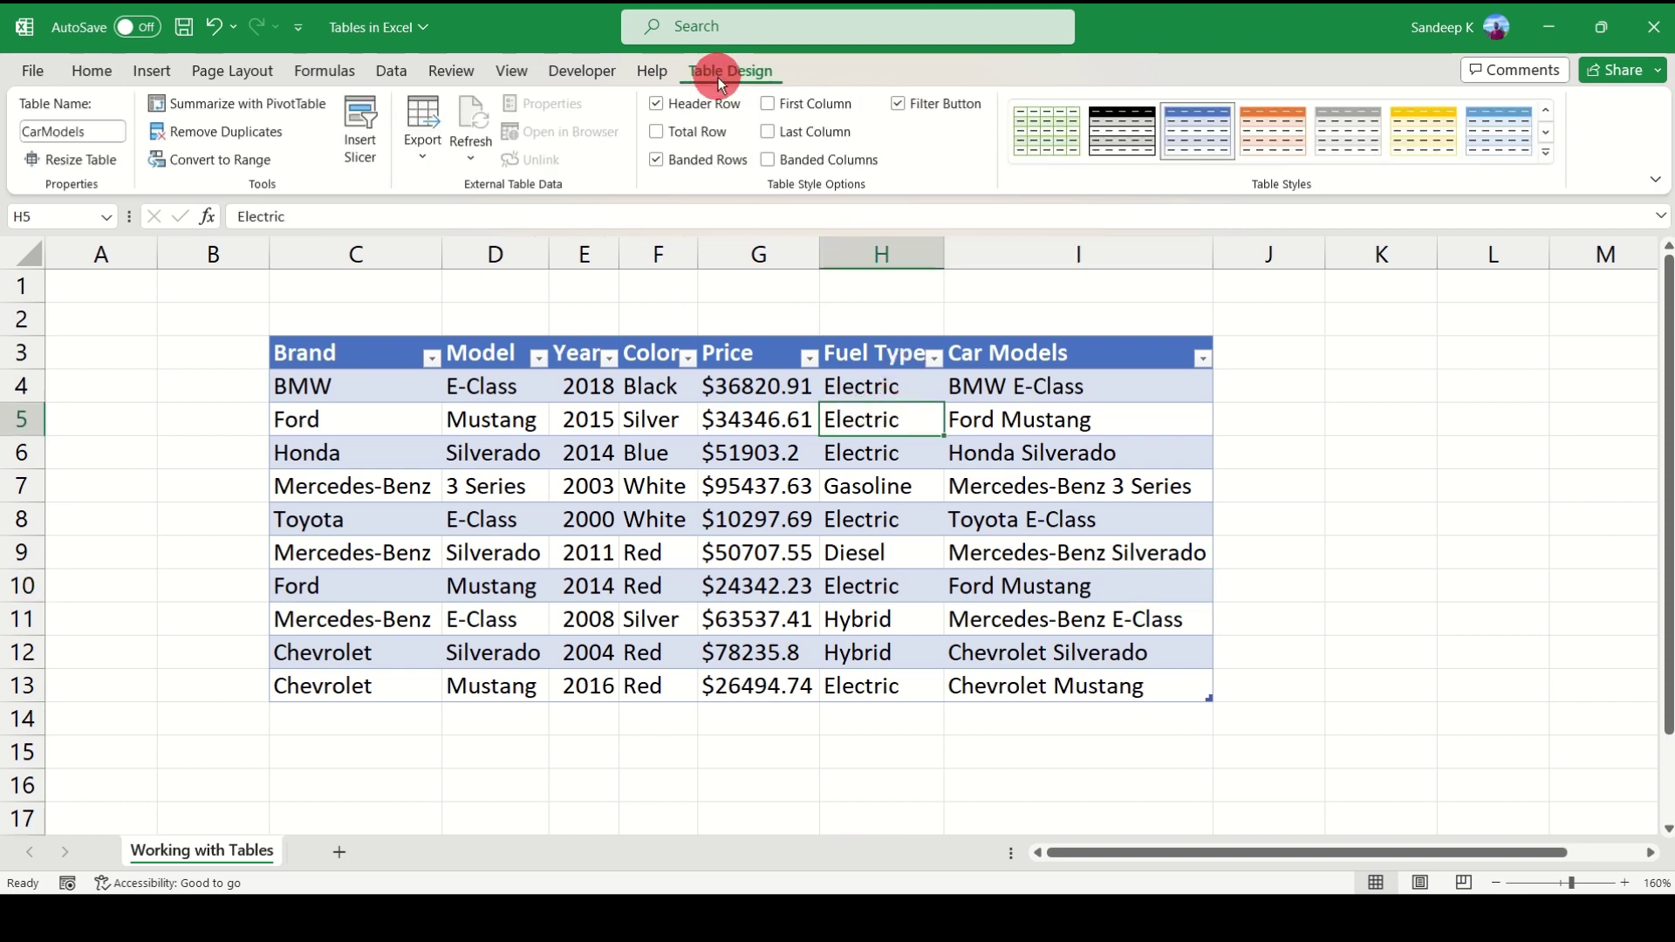
{"action": "left_click", "coordinate": [82, 164]}
{"action": "left_click_drag", "start_coordinate": [677, 413], "coordinate": [684, 402]}
{"action": "left_click", "coordinate": [836, 527]}
{"action": "left_click", "coordinate": [1127, 527]}
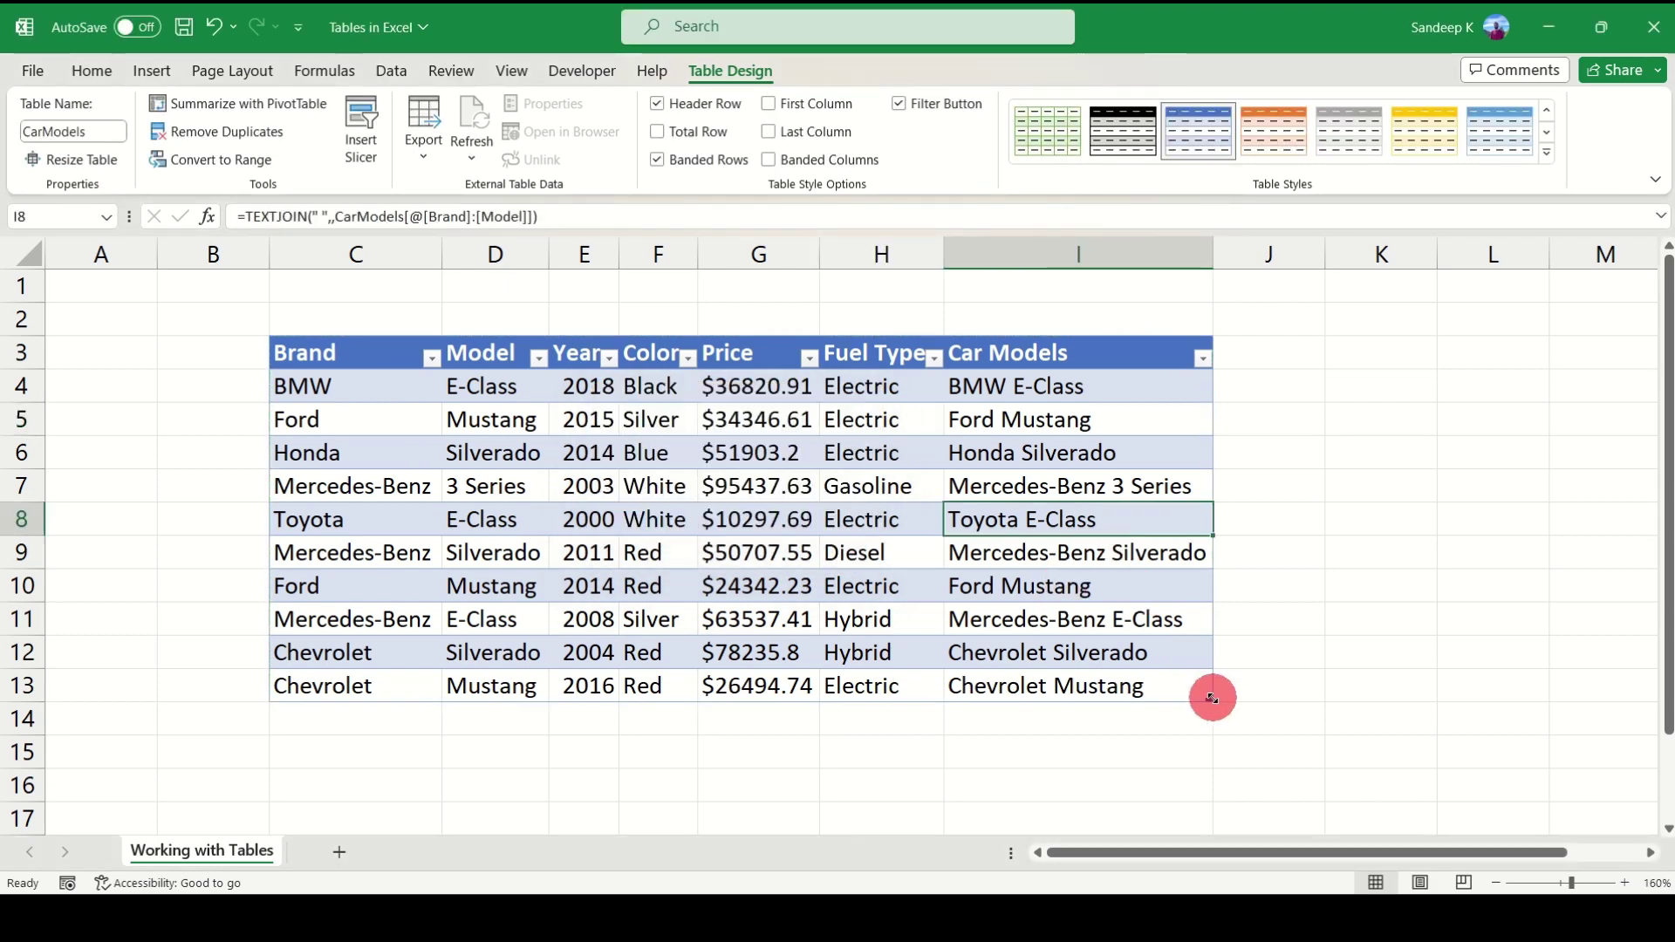
Drag the table's resize handle and return it so the table ends at column I.
{"action": "left_click", "coordinate": [1179, 650]}
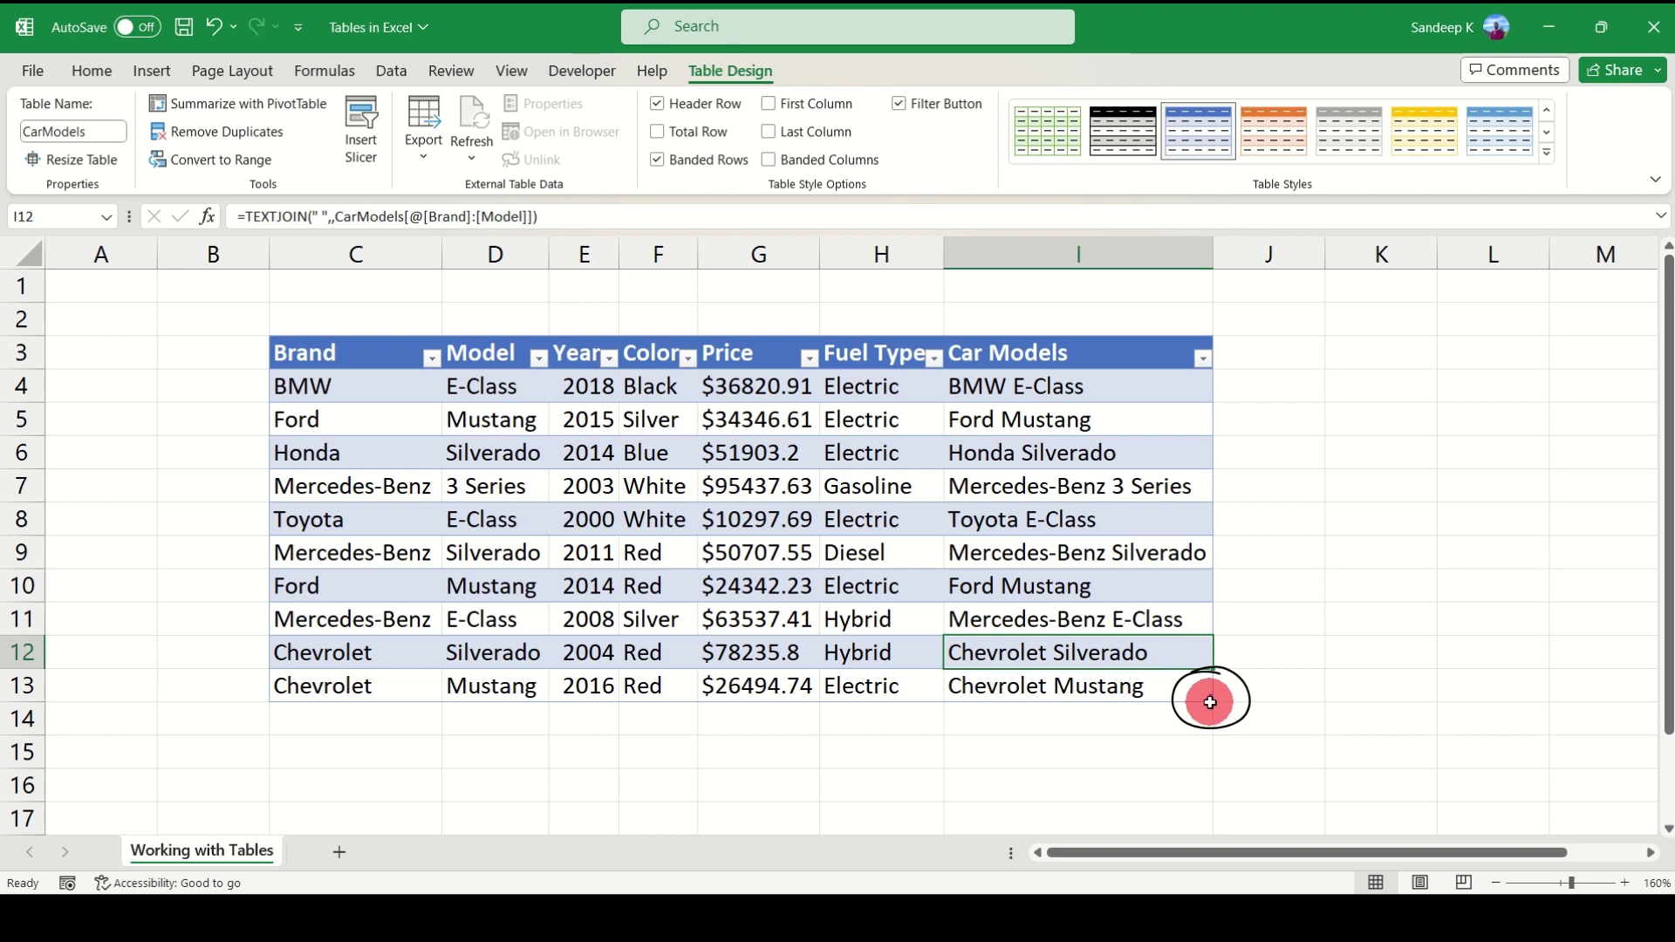
{"action": "mouse_move", "coordinate": [1210, 698]}
{"action": "left_mouse_down"}
{"action": "mouse_move", "coordinate": [744, 693]}
{"action": "mouse_move", "coordinate": [1425, 695]}
{"action": "mouse_move", "coordinate": [1213, 699]}
{"action": "left_mouse_up"}
{"action": "left_click_drag", "start_coordinate": [1072, 703], "coordinate": [1207, 695]}
From a cell inside the CarModels table, convert it to a normal range and confirm Yes.
{"action": "left_click", "coordinate": [889, 488]}
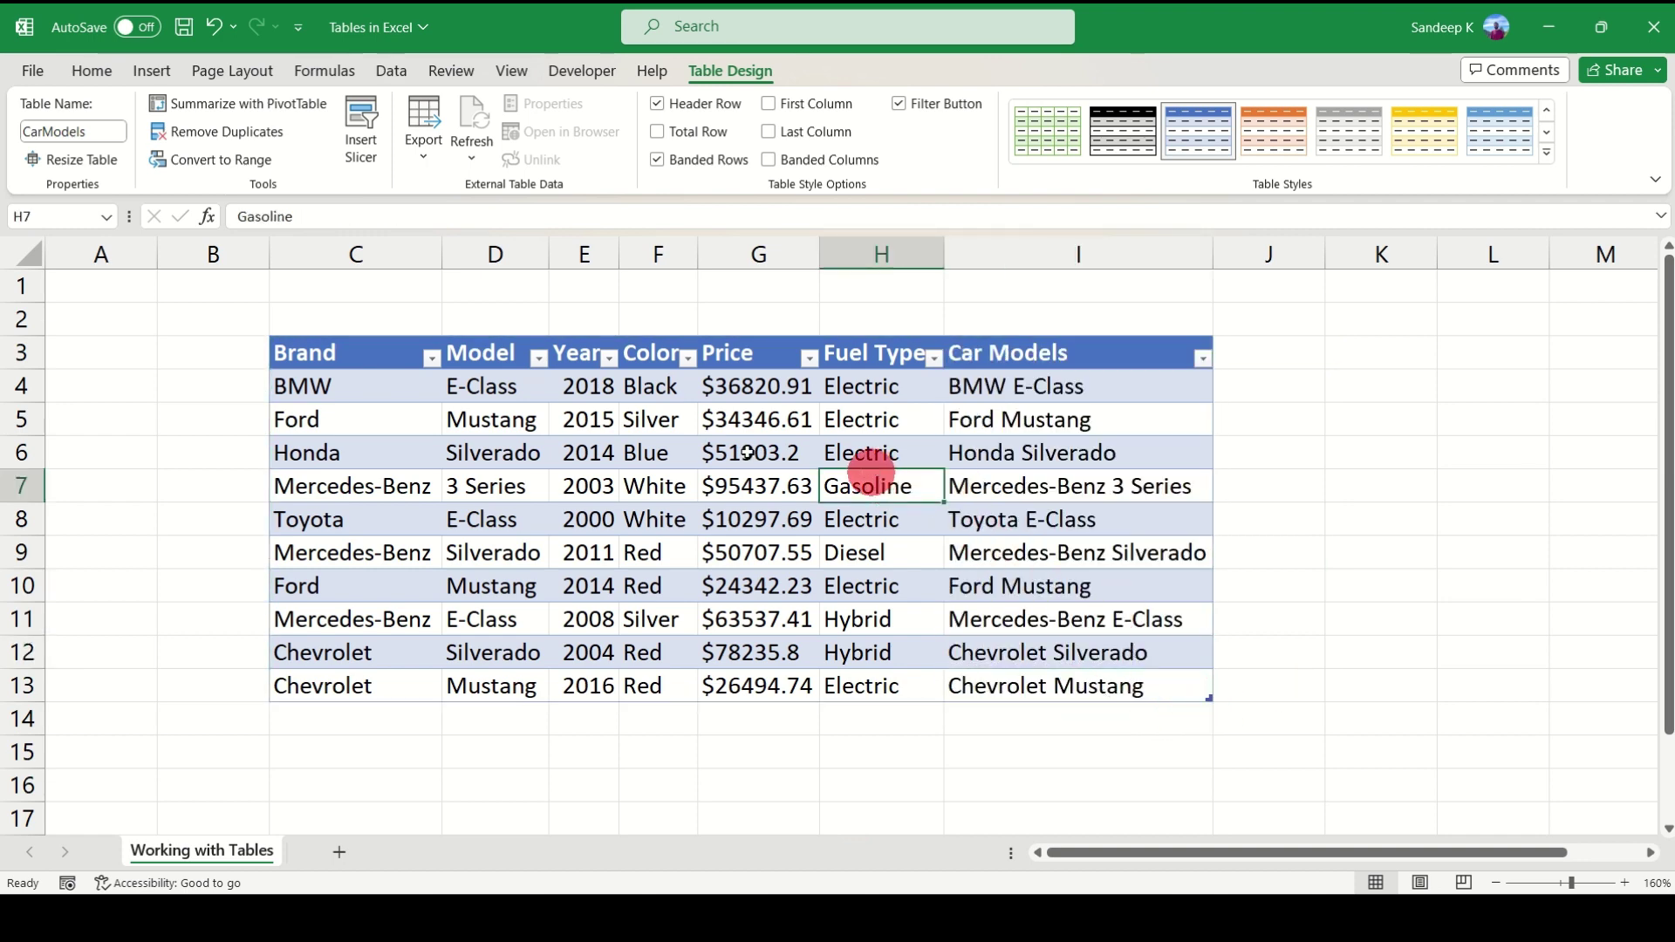
{"action": "left_click", "coordinate": [463, 390]}
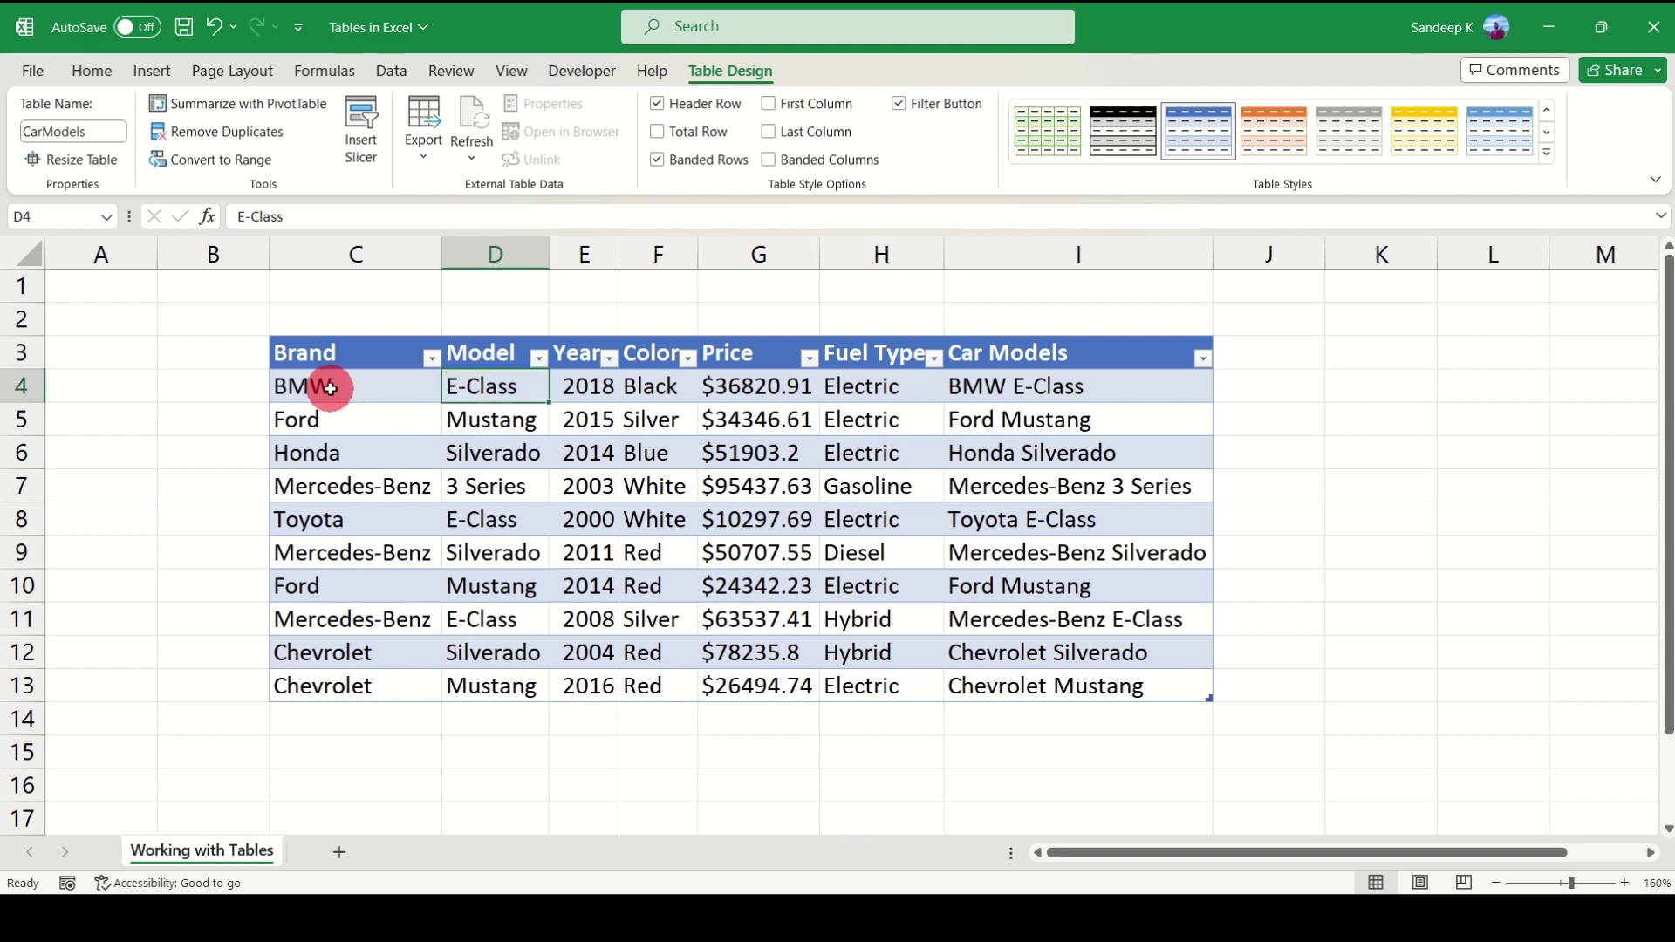
{"action": "left_click", "coordinate": [503, 456]}
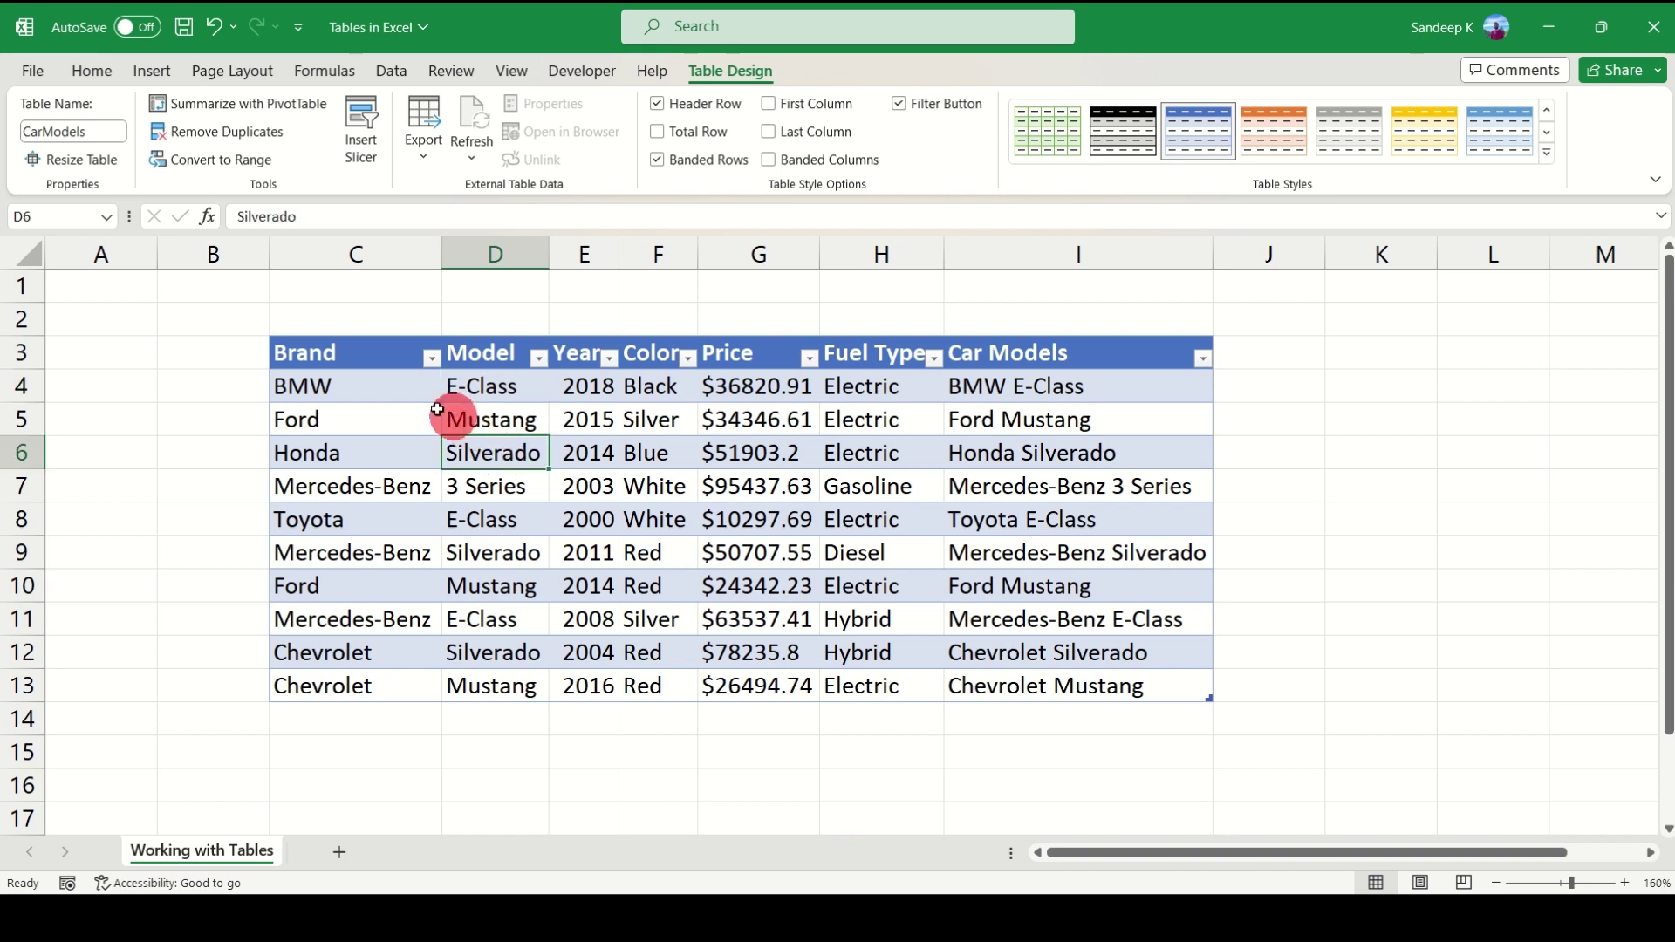
{"action": "left_click", "coordinate": [766, 450]}
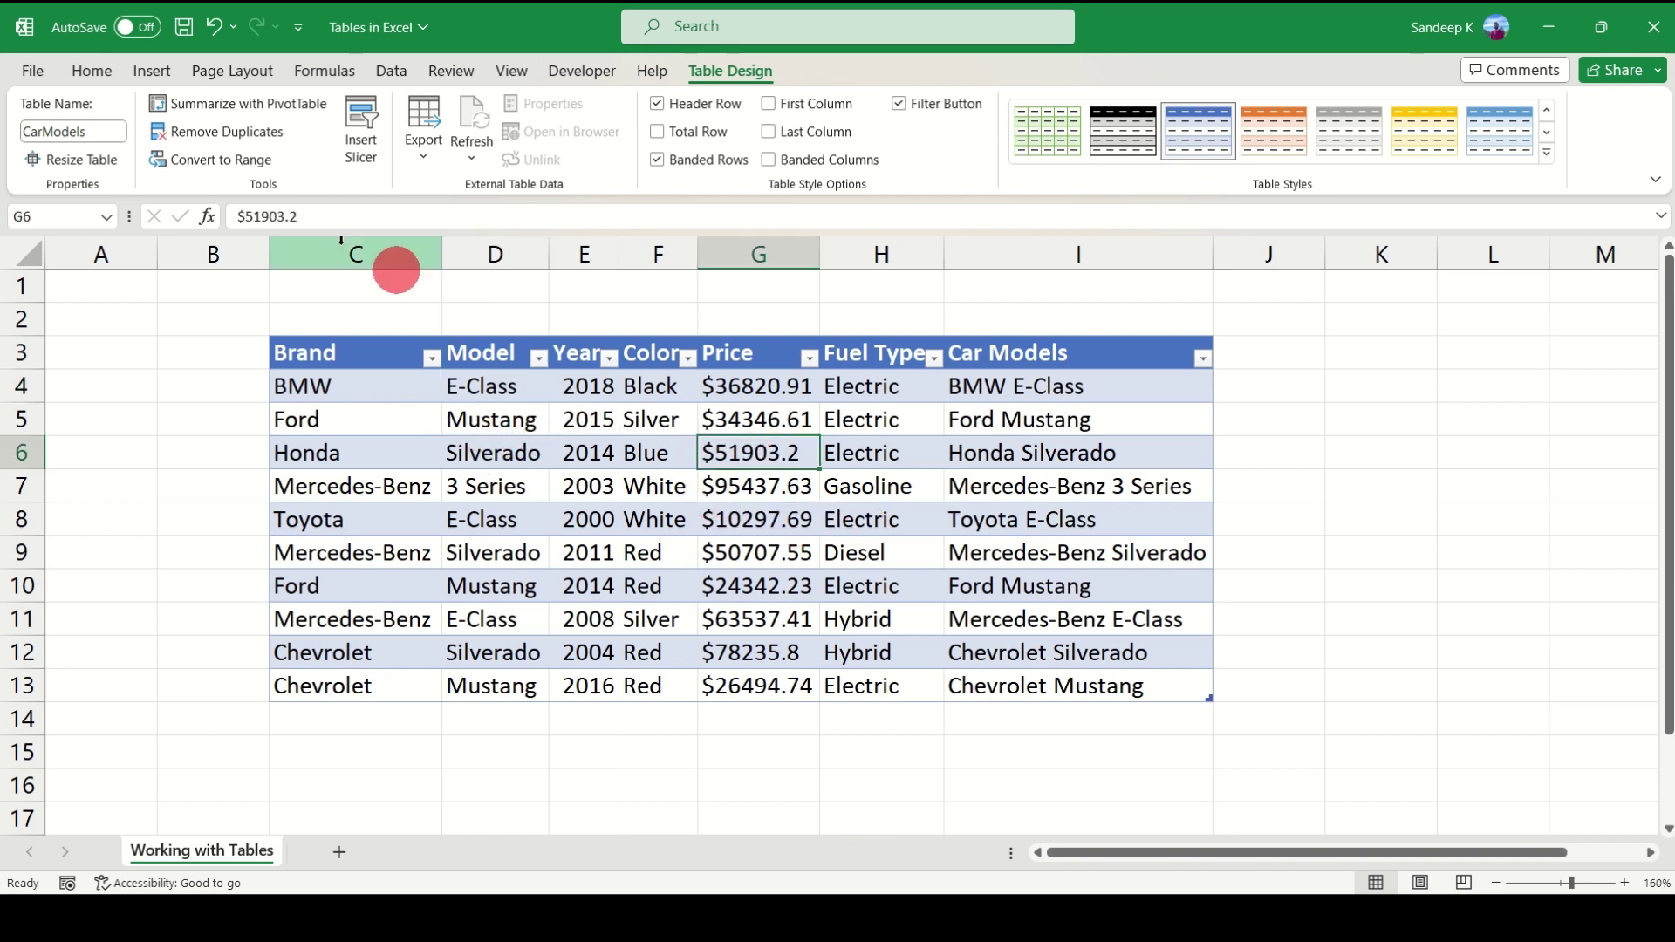
{"action": "left_click", "coordinate": [223, 161]}
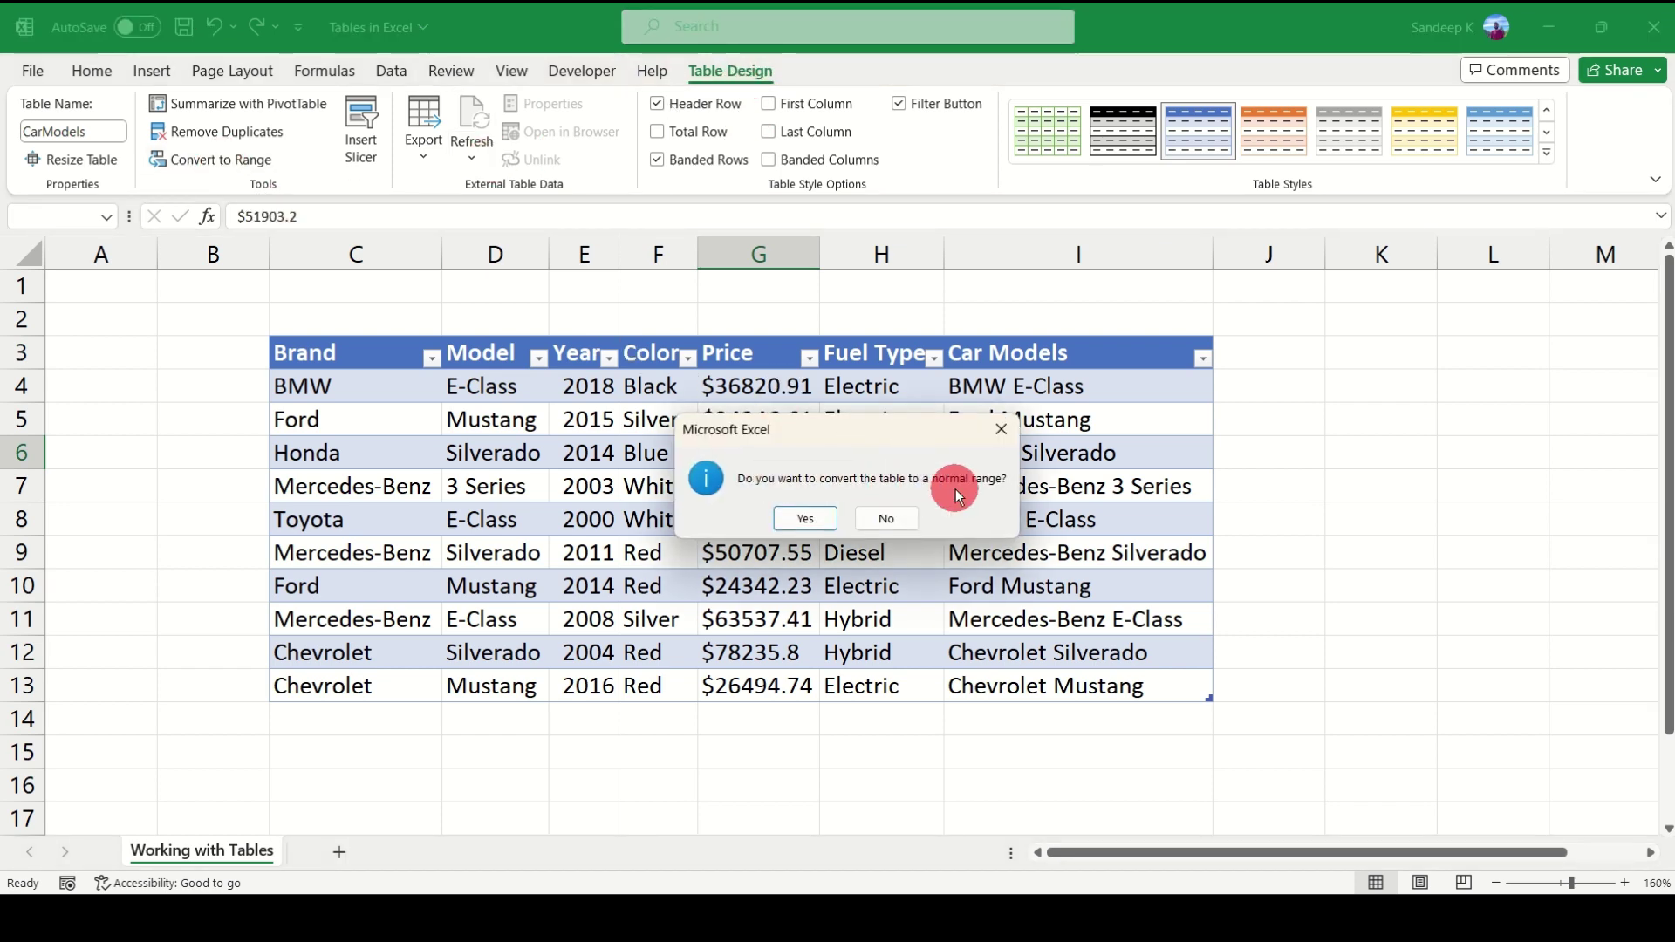
{"action": "left_click", "coordinate": [802, 518]}
Select data cells and the header row to check the filter arrows are gone.
{"action": "left_click", "coordinate": [768, 553]}
{"action": "left_click", "coordinate": [1073, 584]}
{"action": "left_click", "coordinate": [493, 422]}
{"action": "left_click", "coordinate": [384, 384]}
{"action": "left_click_drag", "start_coordinate": [358, 350], "coordinate": [1120, 681]}
{"action": "left_click", "coordinate": [759, 486]}
{"action": "left_click_drag", "start_coordinate": [382, 363], "coordinate": [1111, 363]}
{"action": "left_click", "coordinate": [746, 486]}
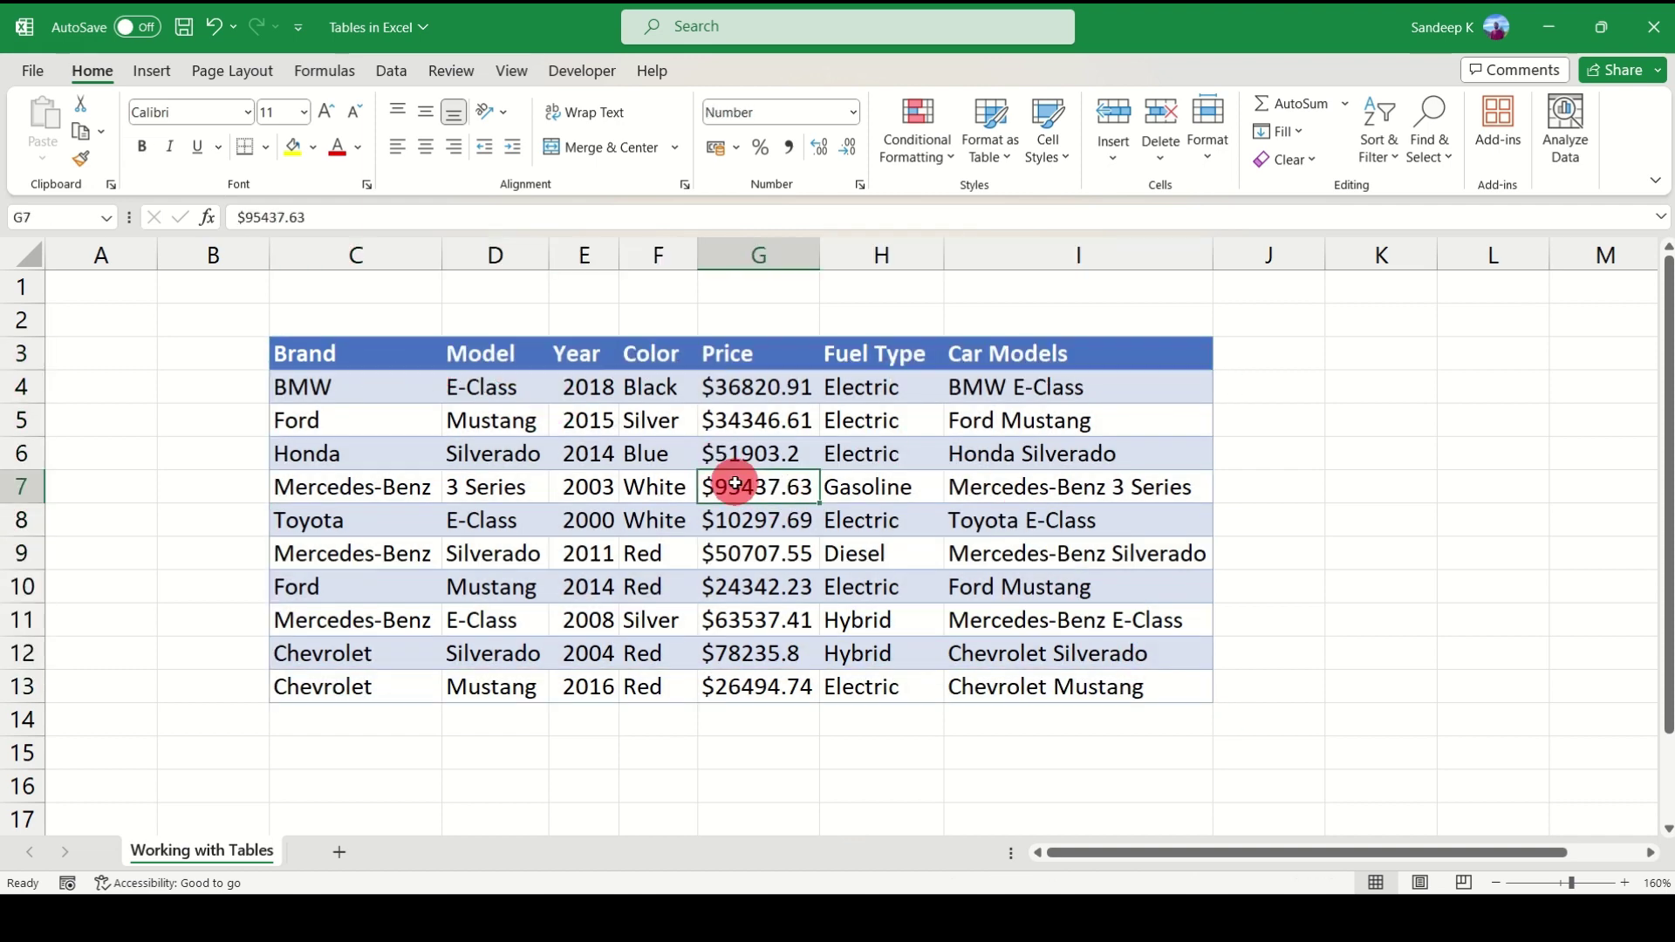
Show the Insert ribbon commands with a cell in the car data range selected.
{"action": "left_click", "coordinate": [642, 478]}
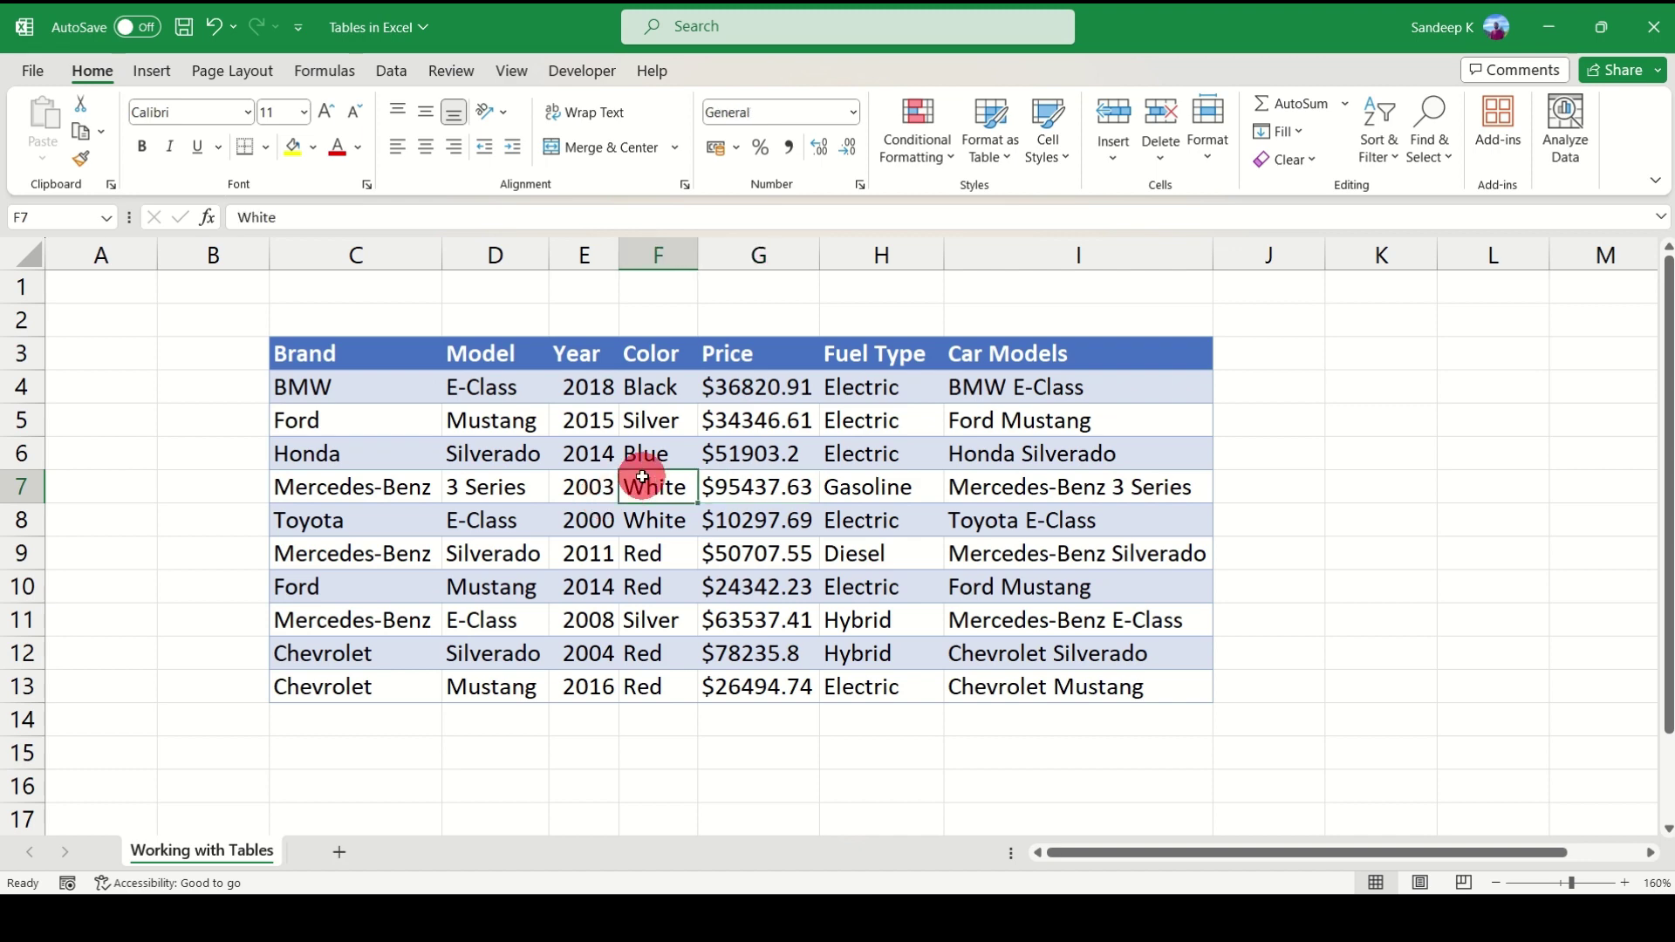
{"action": "left_click", "coordinate": [154, 71]}
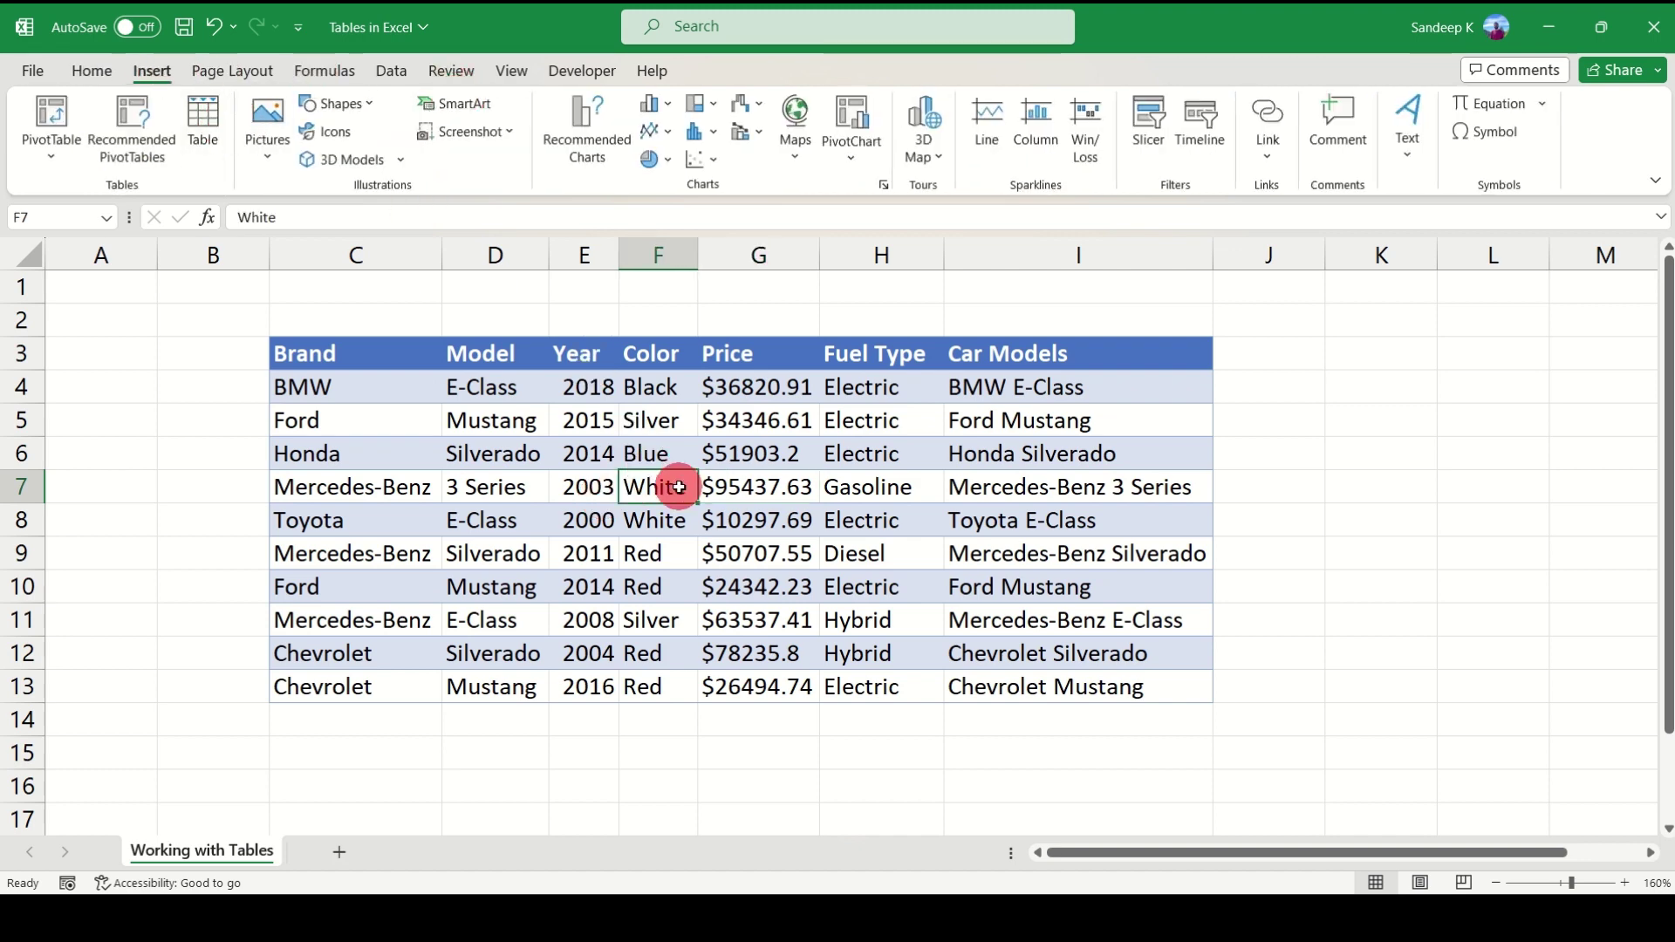
{"action": "left_click", "coordinate": [702, 560]}
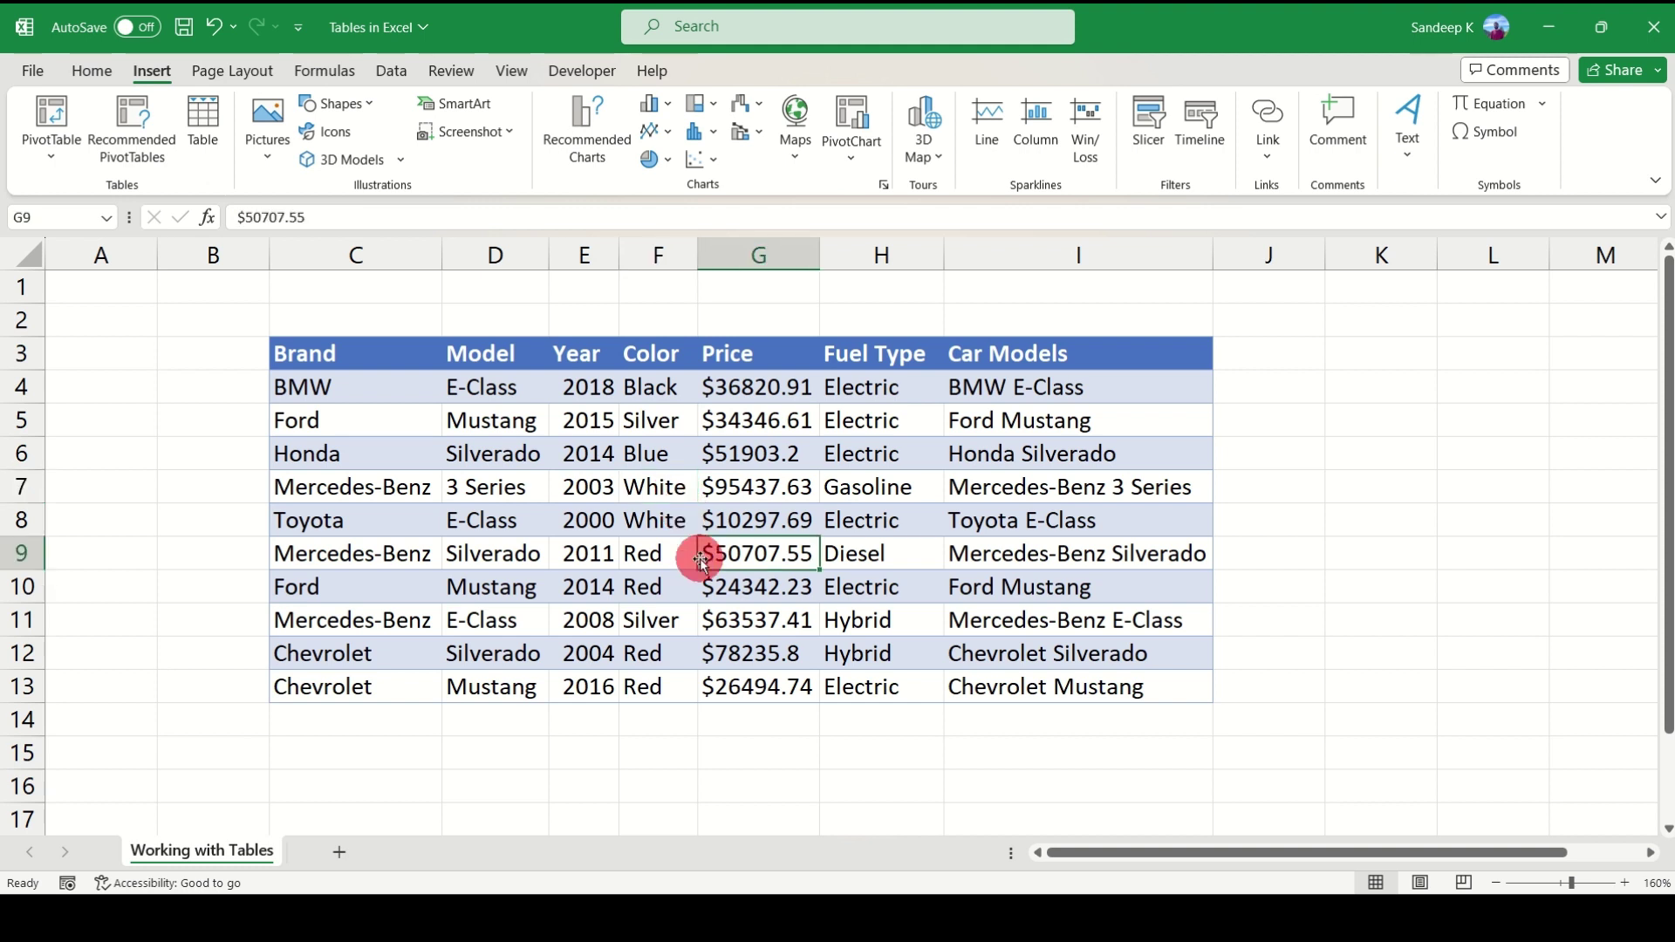